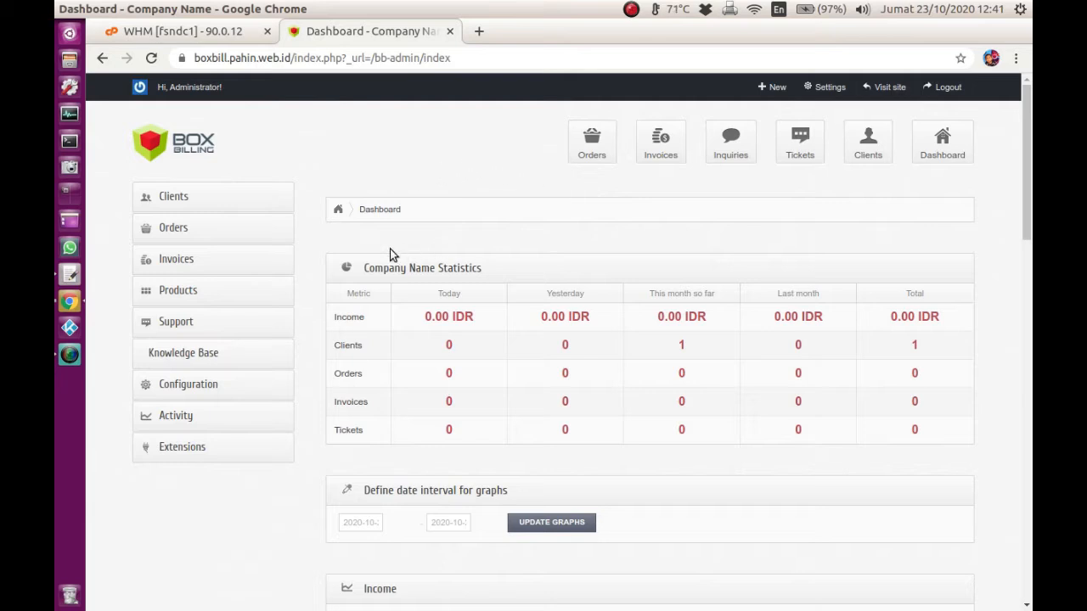
# Open the list of products and services to review the existing products.
pyautogui.click(211, 296)
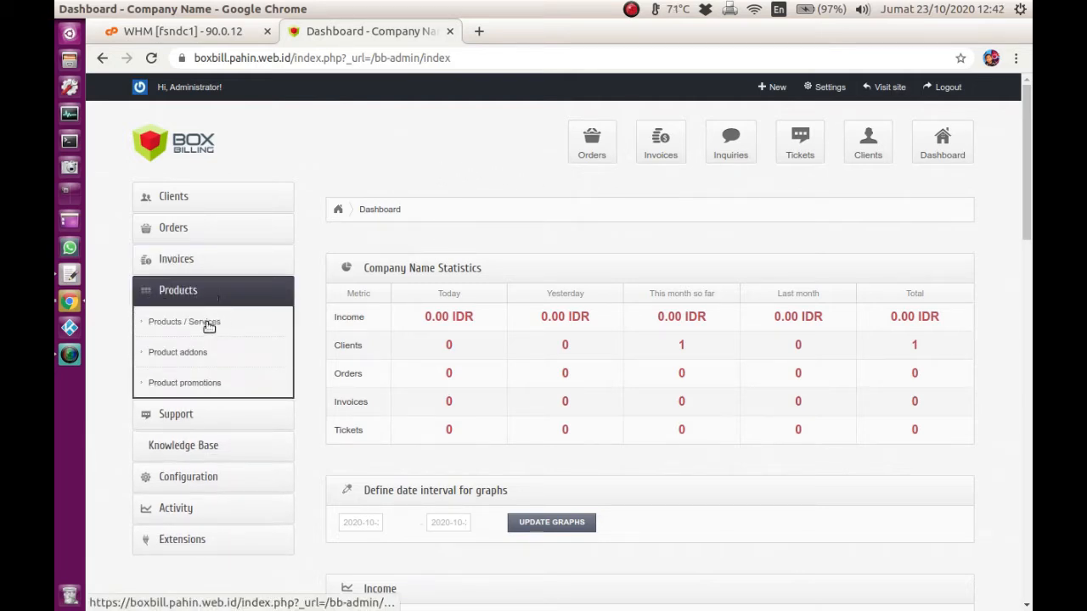
pyautogui.click(172, 325)
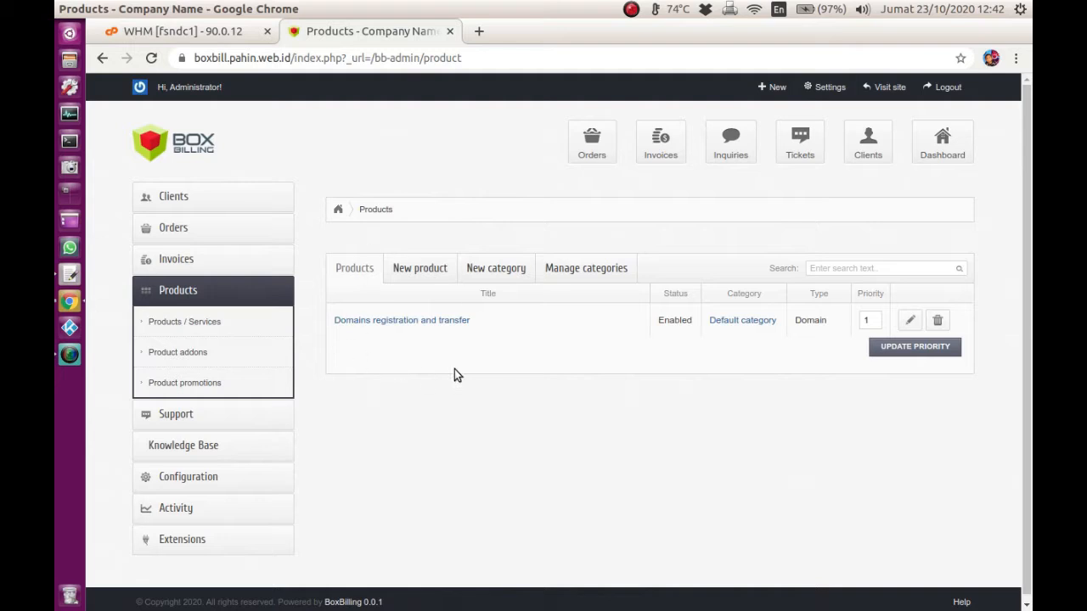
pyautogui.scroll(-1, 553, 383)
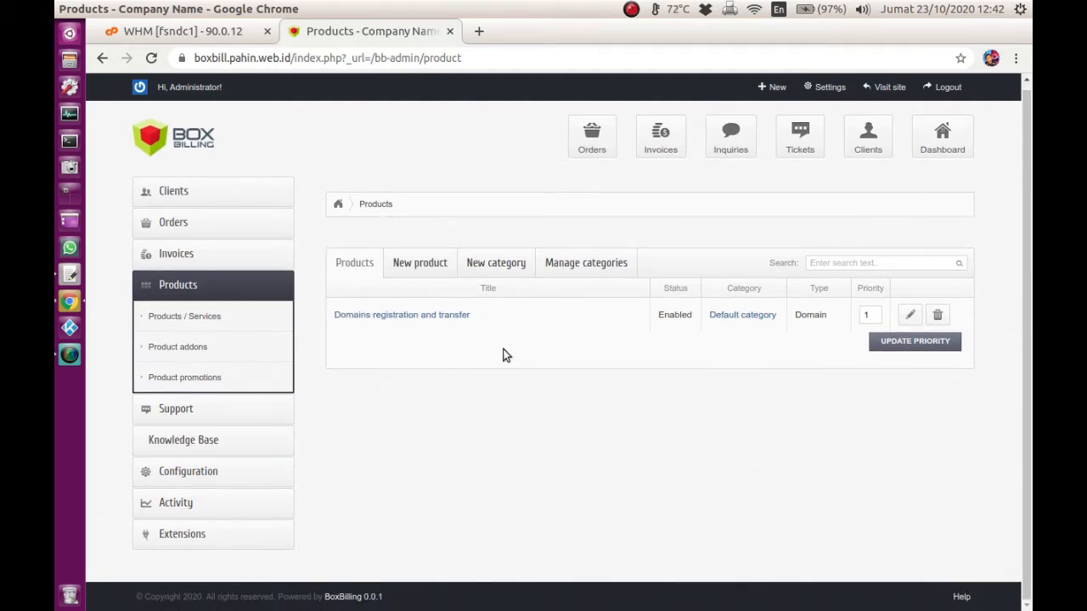
# Open the hosting plans and servers configuration and bring up the form for a new server.
pyautogui.click(214, 469)
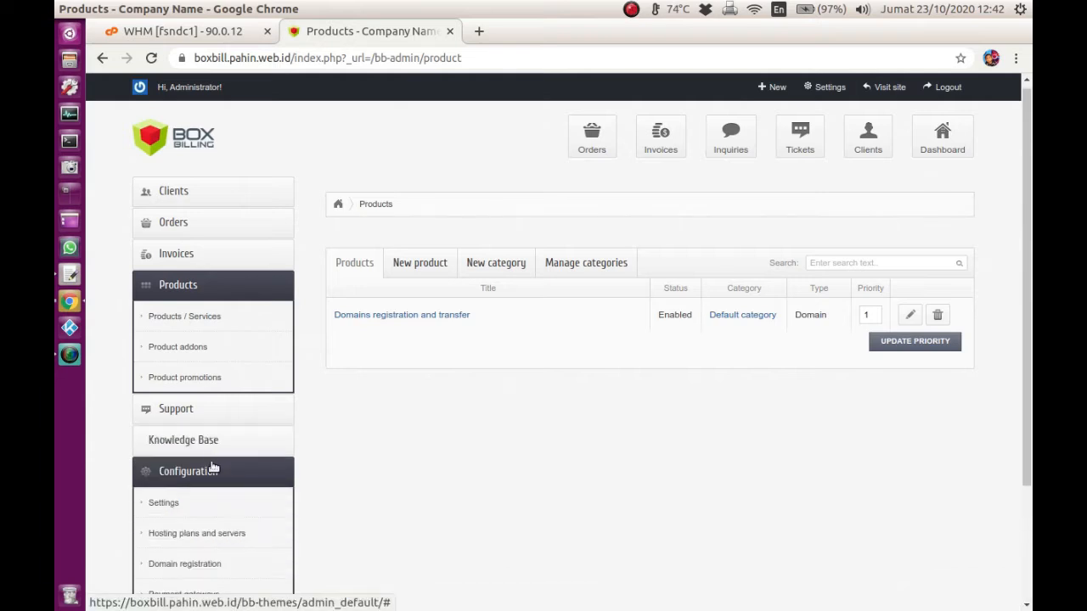
pyautogui.scroll(-3, 260, 516)
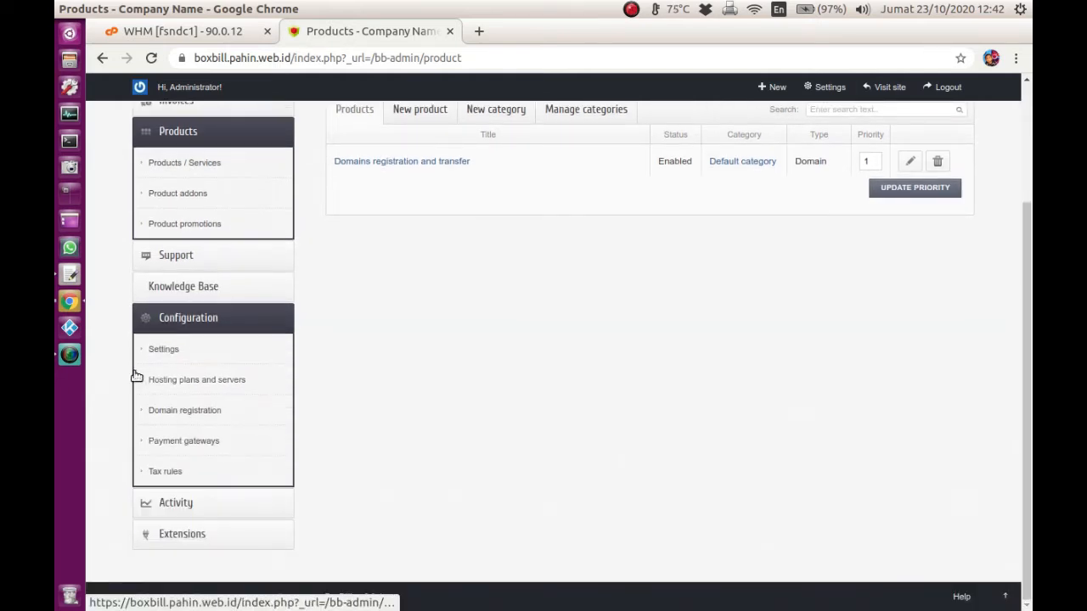
pyautogui.click(210, 385)
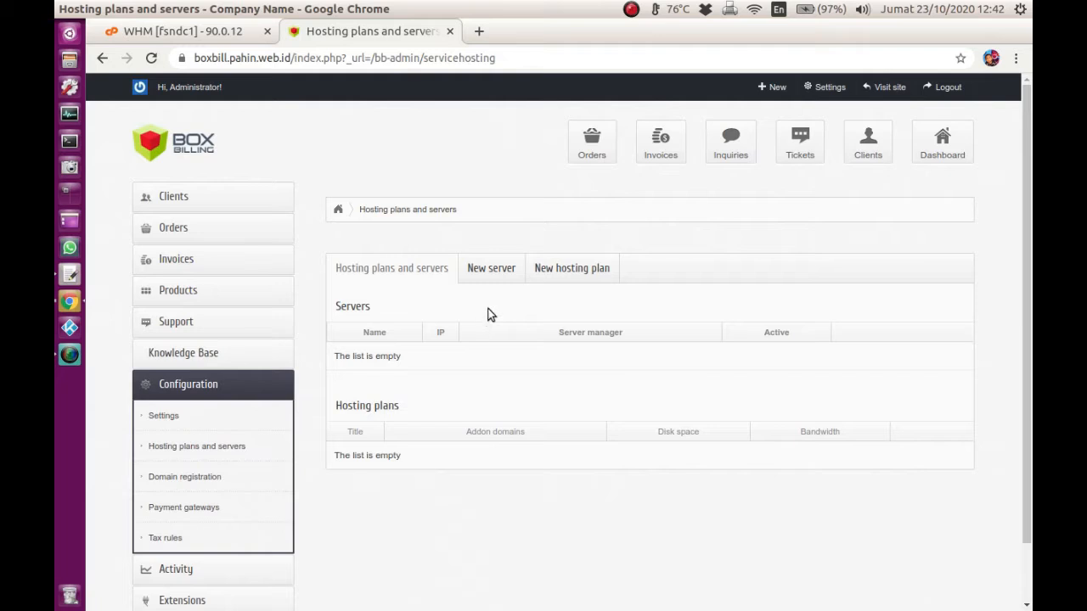
pyautogui.click(491, 273)
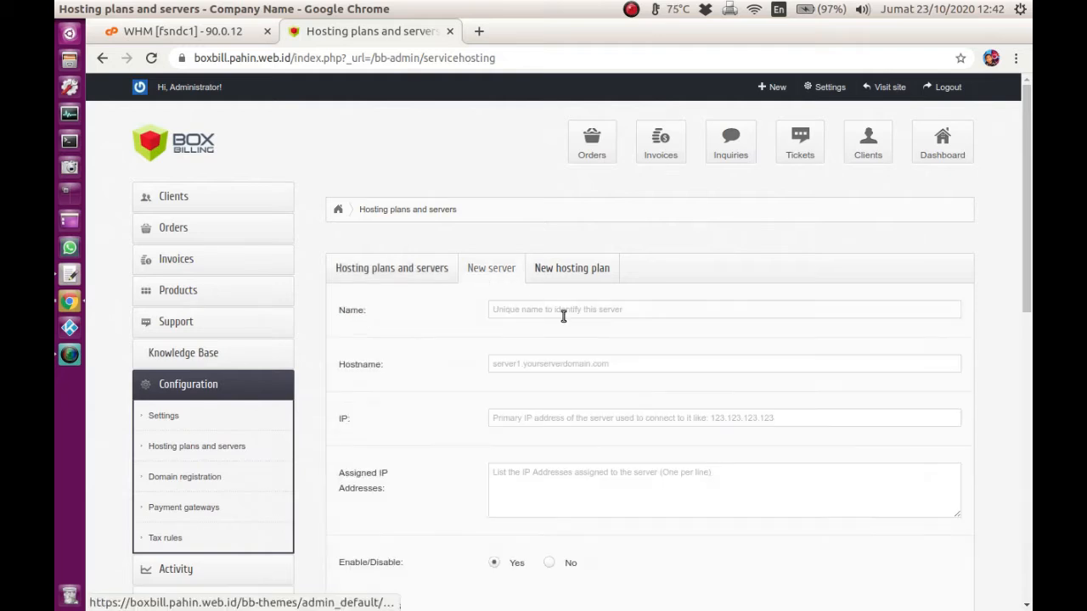
# Name the new server Server US and set its hostname to pahin.web.id.
pyautogui.scroll(-2, 563, 315)
pyautogui.click(610, 248)
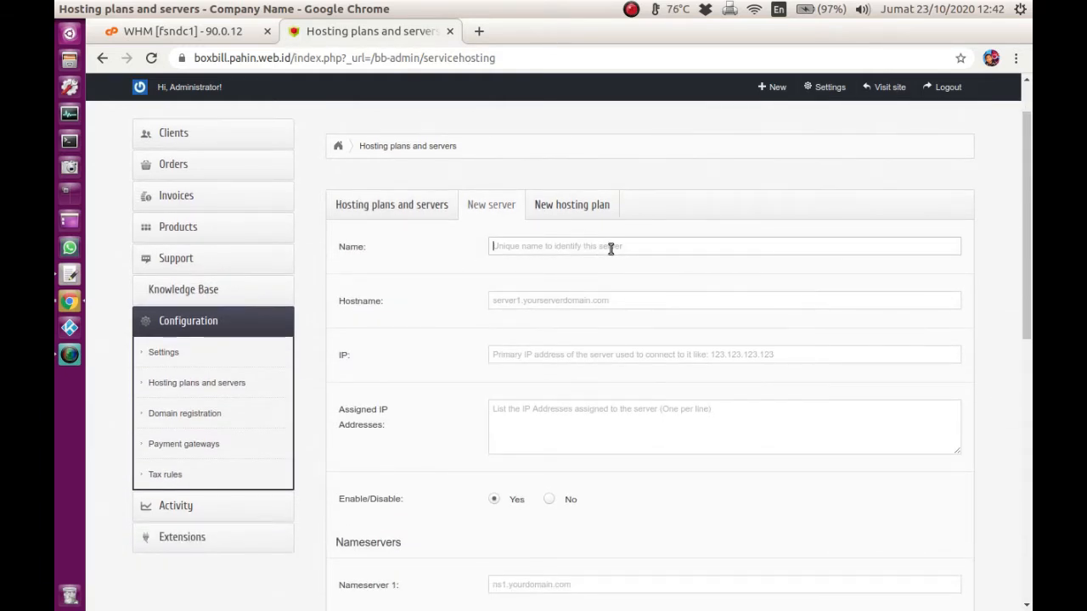
pyautogui.write('Server US')
pyautogui.click(559, 303)
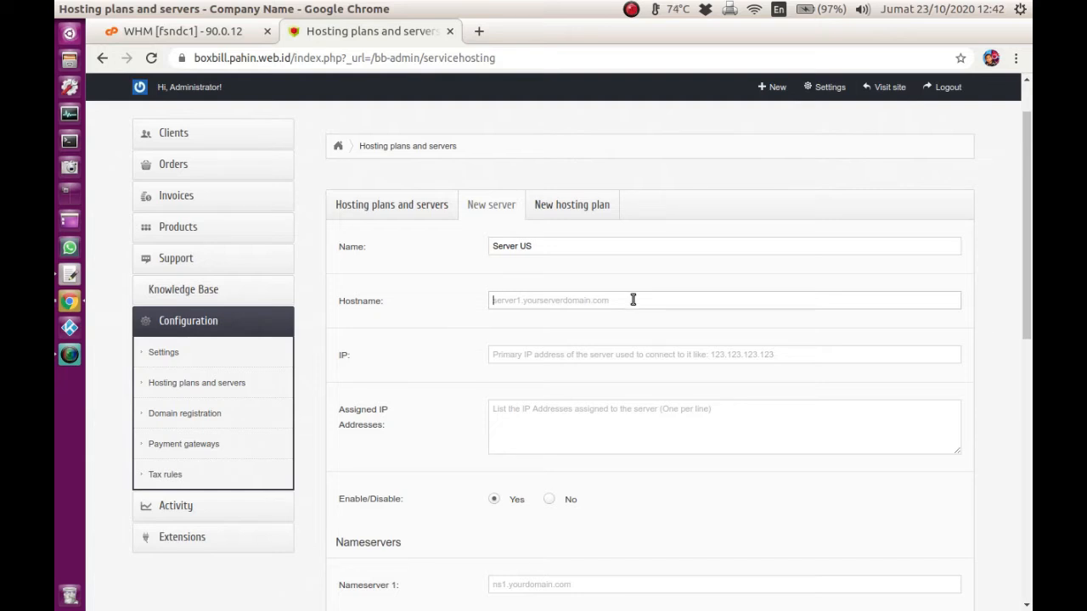
pyautogui.write('pahin.web.id')
# Copy the address 207.244.225.187 from the text editor's untitled document and paste it as the new server's primary IP in the browser.
pyautogui.click(550, 357)
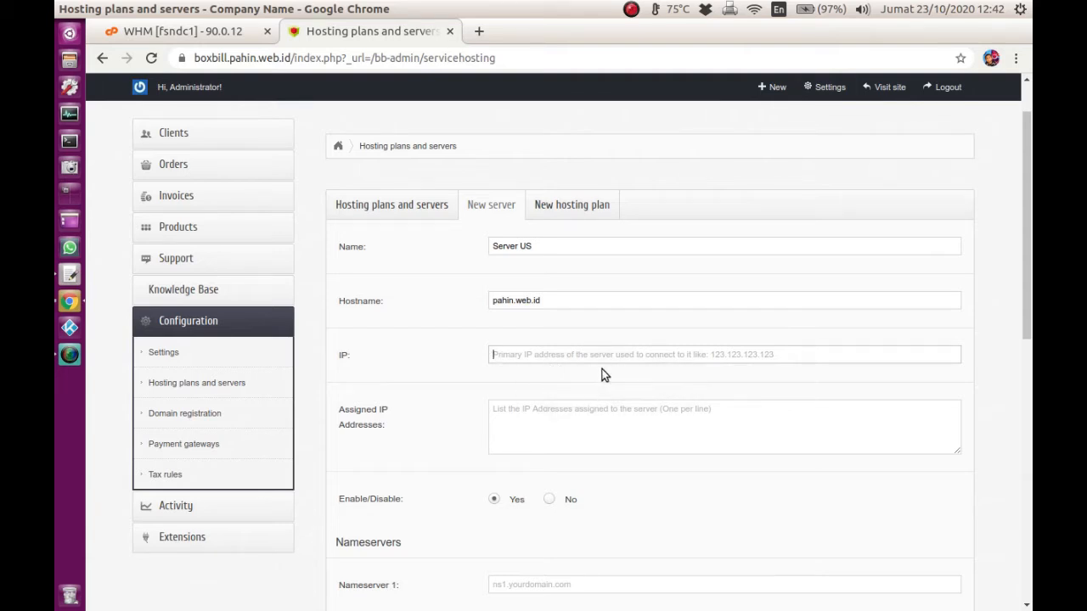
pyautogui.scroll(2, 197, 328)
pyautogui.click(69, 274)
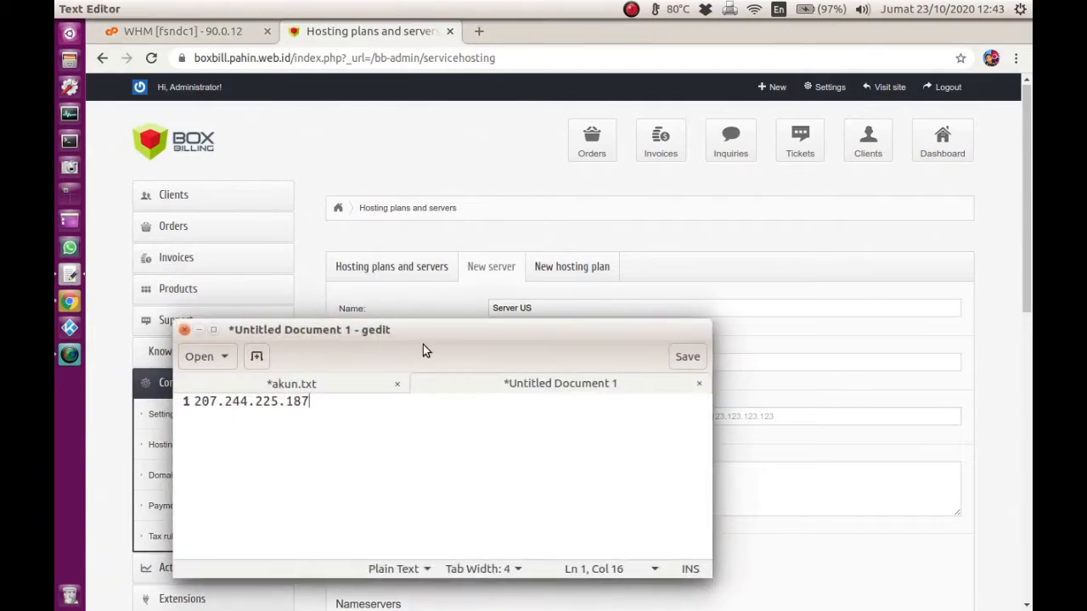
pyautogui.moveTo(345, 404); pyautogui.dragTo(165, 390)
pyautogui.hotkey('ctrl', 'c')
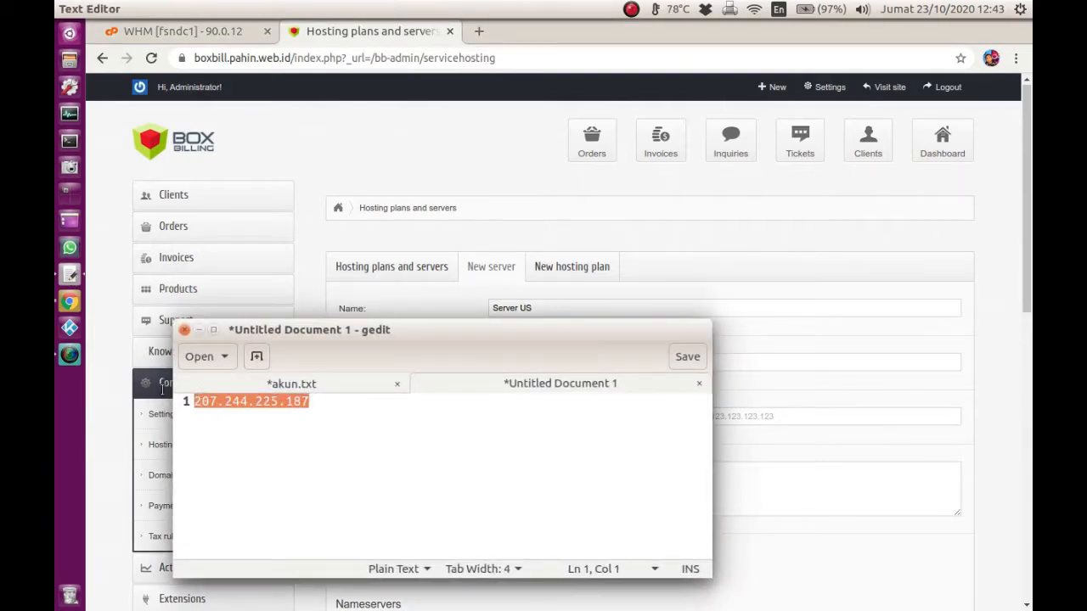
pyautogui.click(715, 266)
pyautogui.click(508, 417)
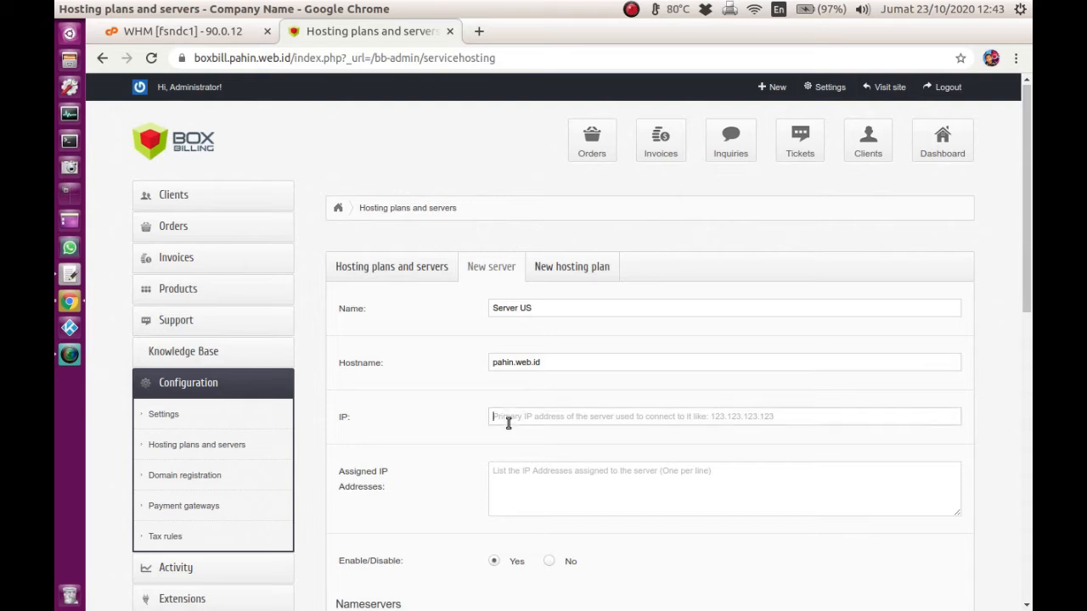
pyautogui.hotkey('ctrl', 'v')
pyautogui.scroll(-1, 577, 477)
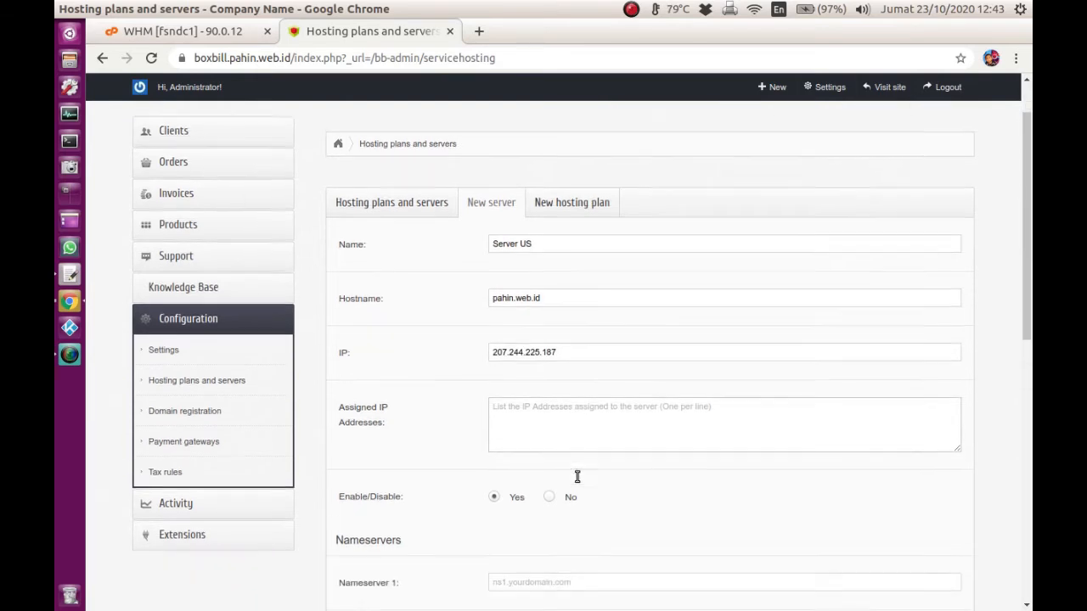
# Set the server's first nameserver to ns1.pahin.web.id and the second to ns2.pahin.web.id.
pyautogui.scroll(-1, 577, 478)
pyautogui.click(494, 379)
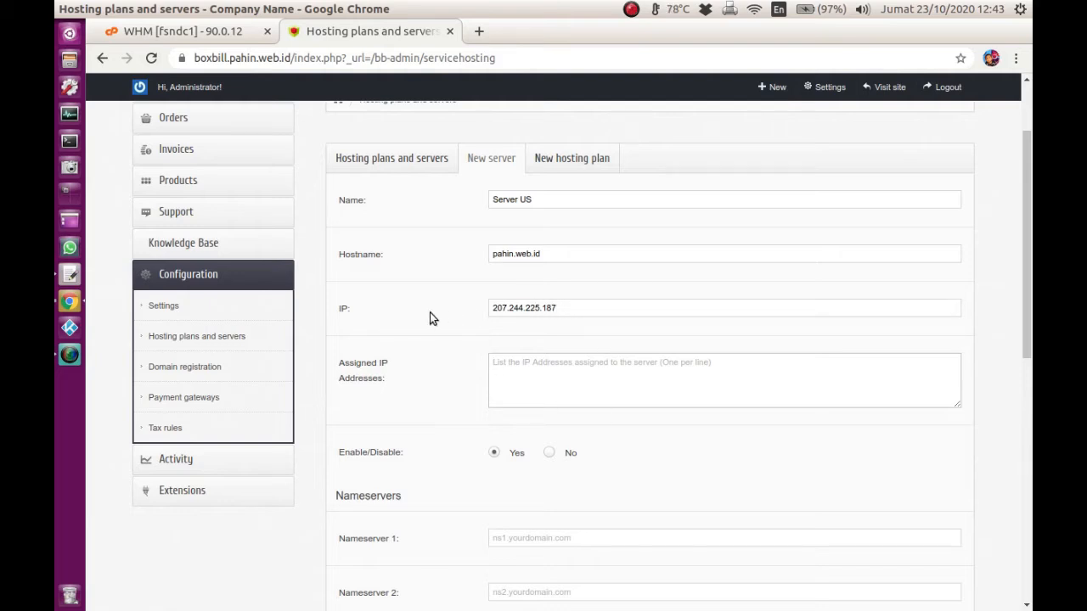
pyautogui.scroll(-1, 646, 366)
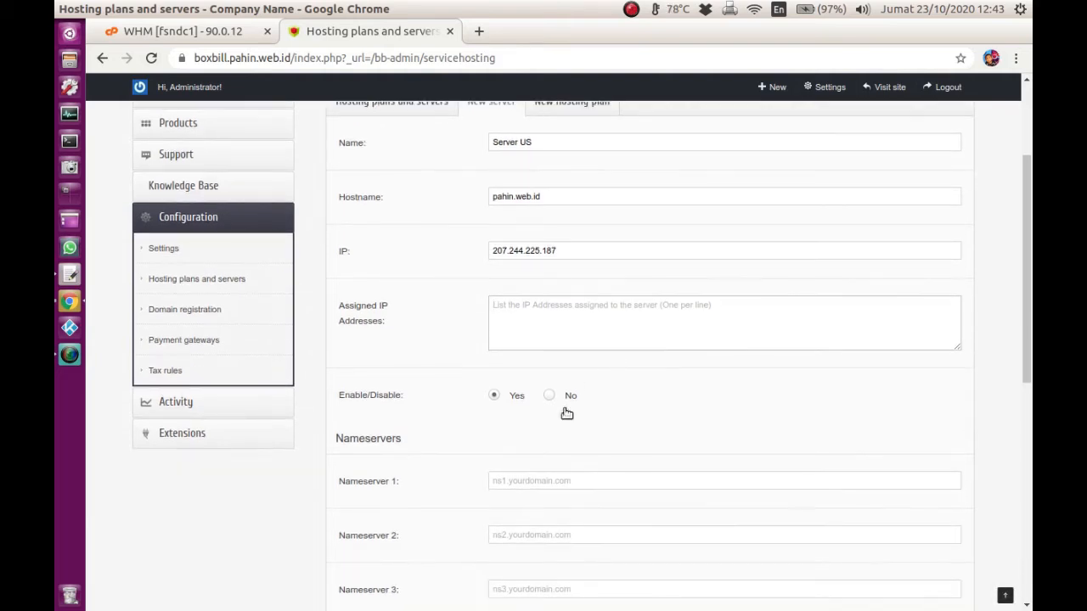
pyautogui.scroll(-3, 567, 414)
pyautogui.click(582, 316)
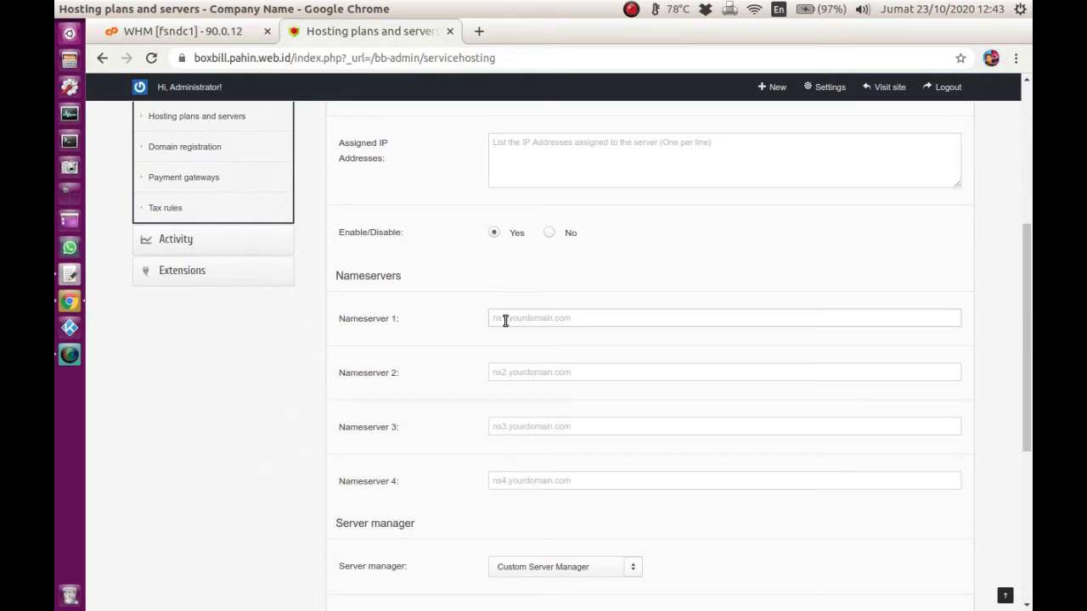
pyautogui.scroll(-1, 544, 358)
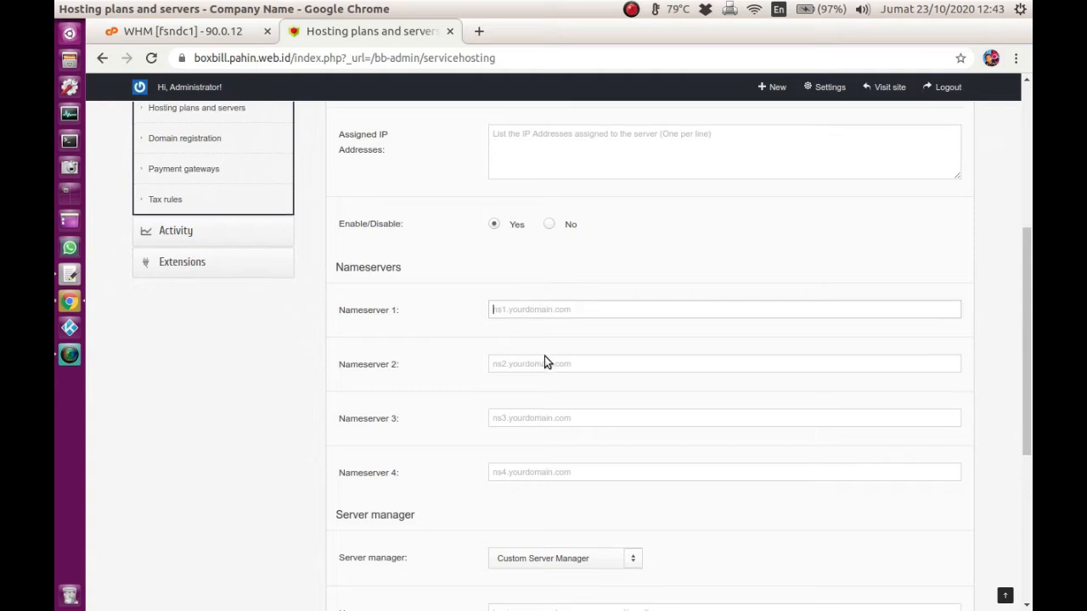
pyautogui.scroll(1, 544, 358)
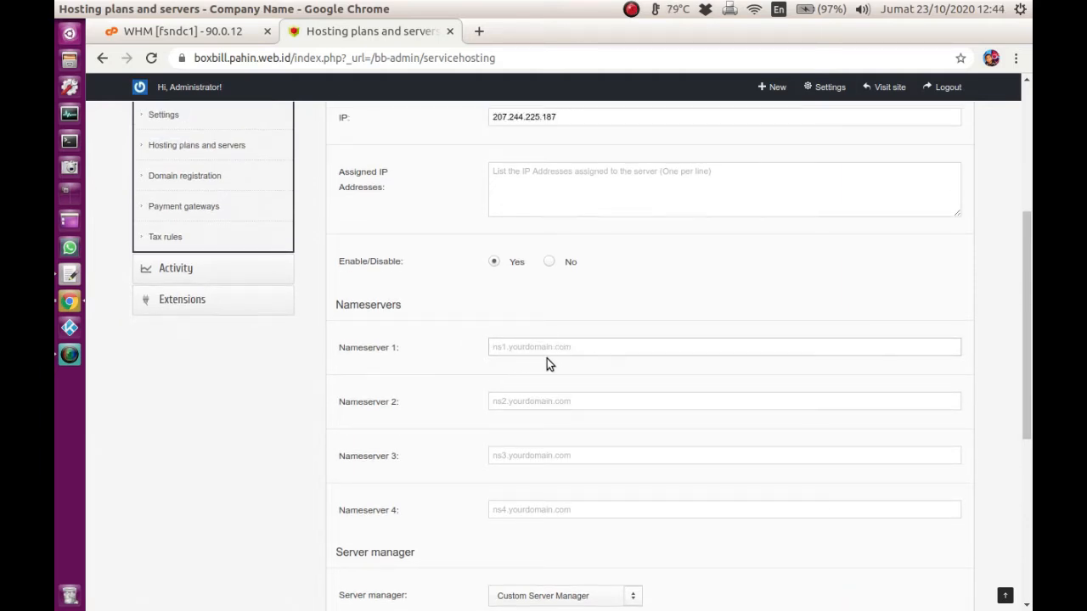
pyautogui.write('ns1.pahin.web.id')
pyautogui.click(540, 405)
pyautogui.write('ns2.pahin.web.')
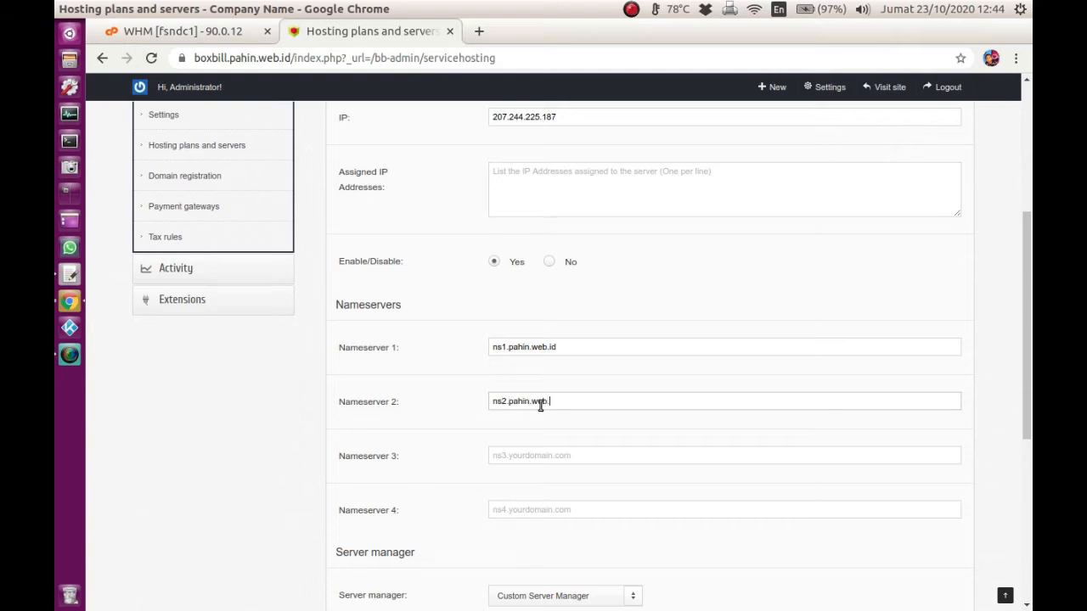
pyautogui.write('id')
# Choose cPanel WHM as the server manager for the new server.
pyautogui.scroll(-3, 602, 430)
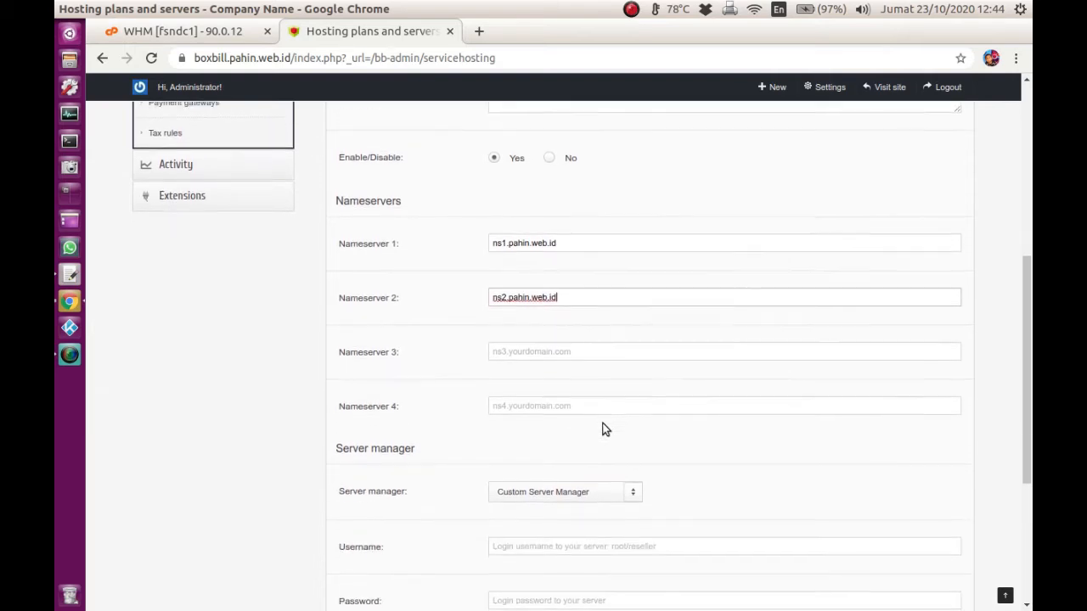
pyautogui.scroll(-2, 605, 430)
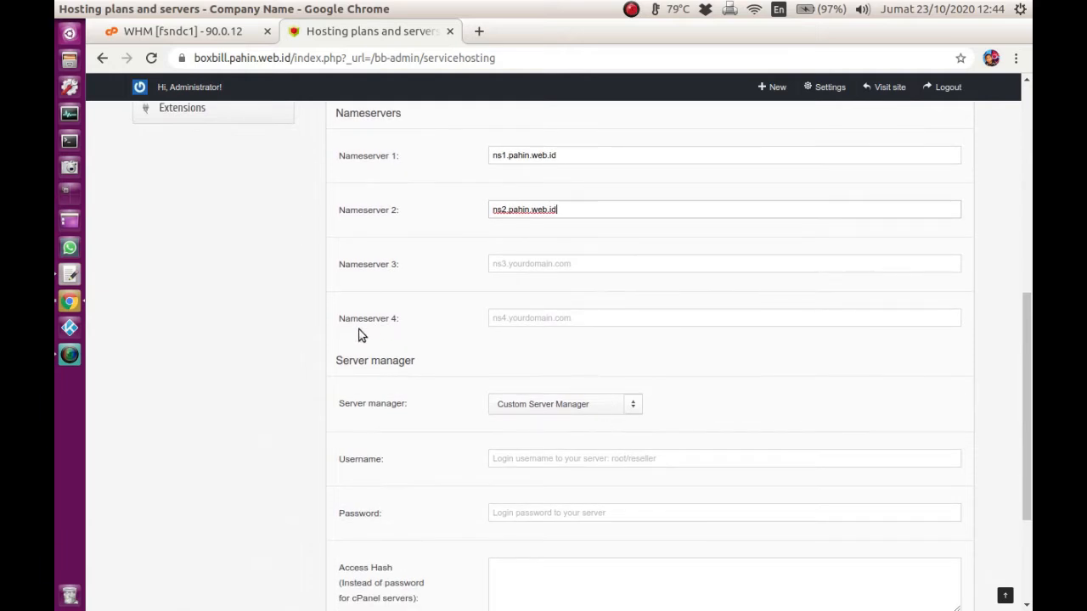
pyautogui.scroll(-1, 457, 370)
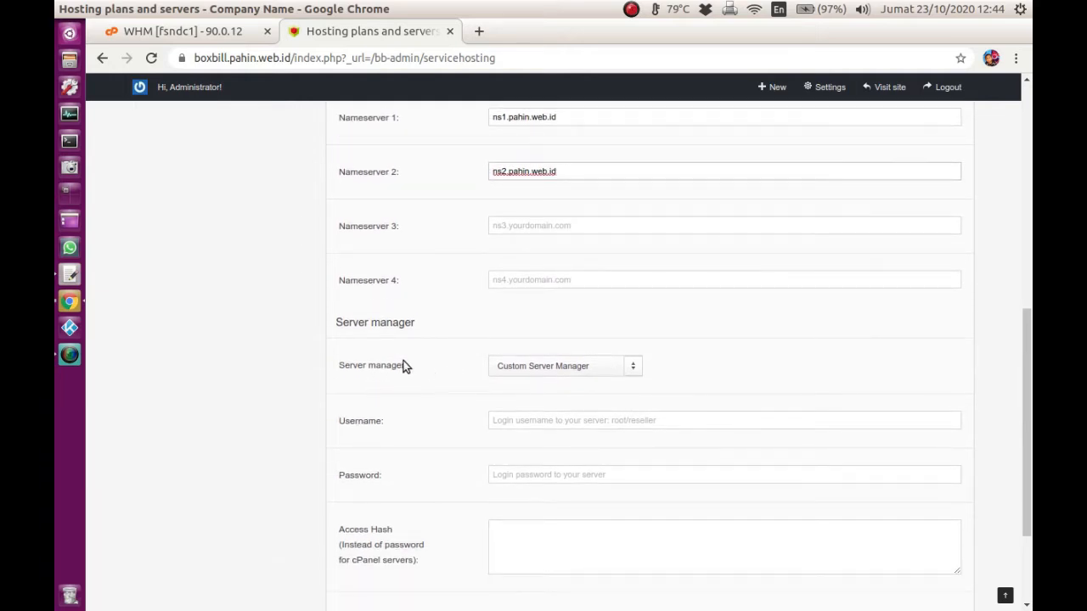
pyautogui.click(423, 366)
pyautogui.click(632, 366)
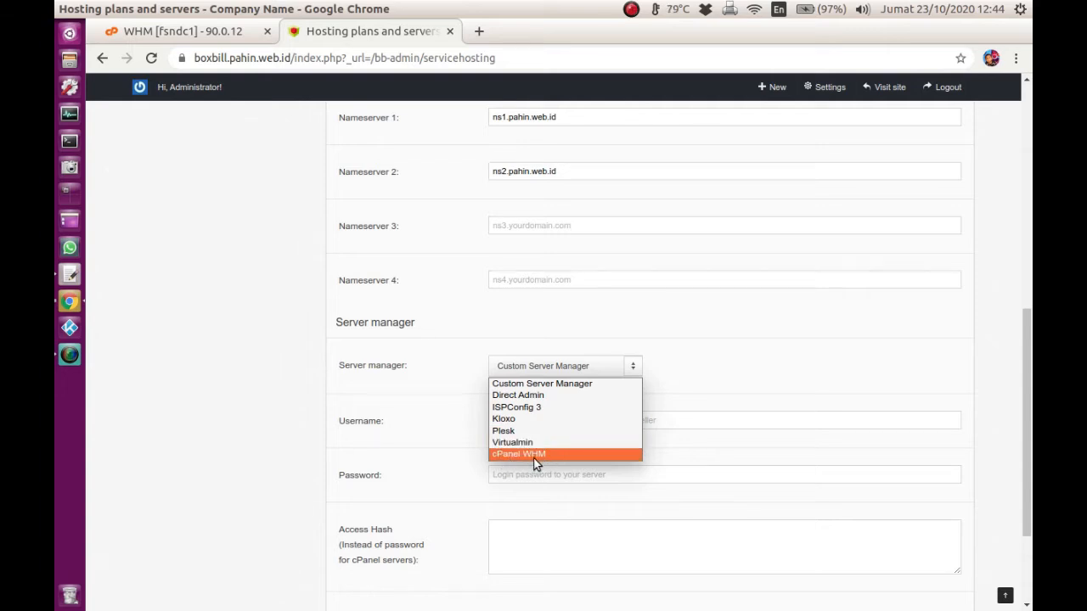
pyautogui.click(512, 456)
# Enter pahinweb as the server's login username and fill in the login password.
pyautogui.scroll(-3, 586, 466)
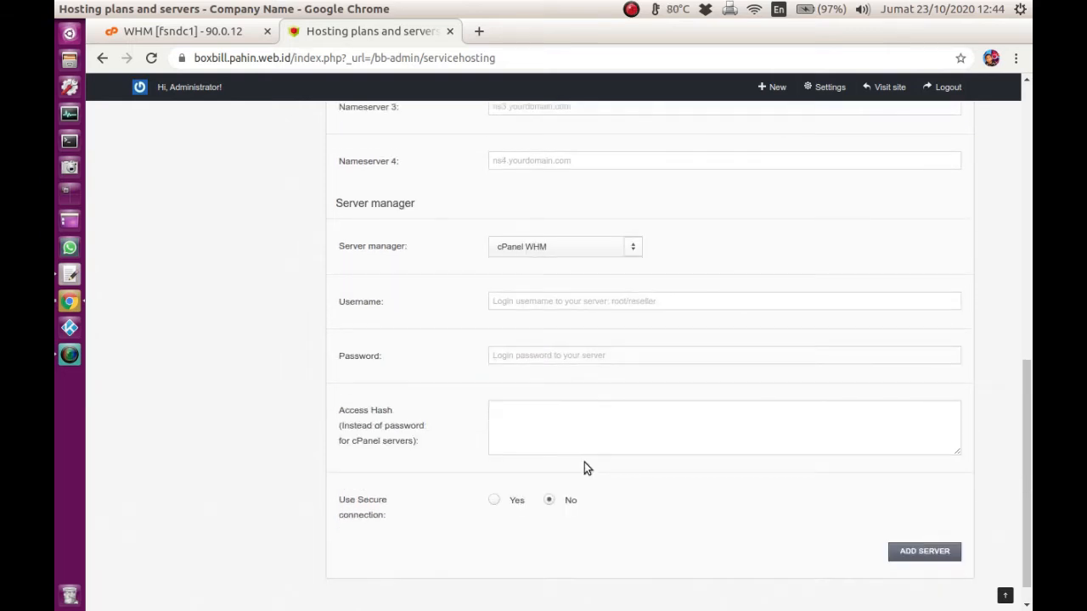
pyautogui.click(530, 304)
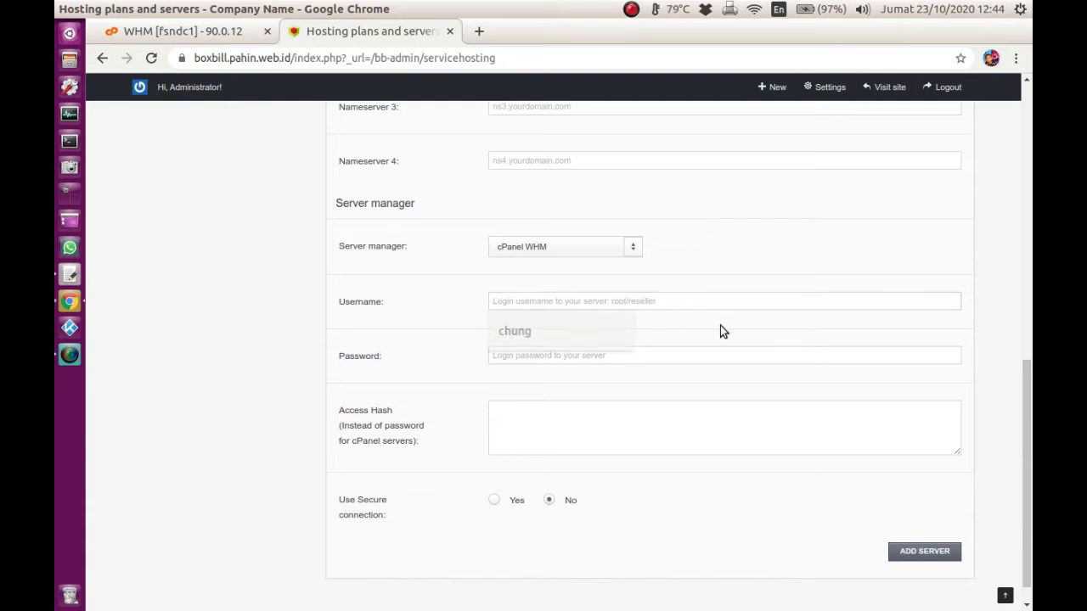
pyautogui.click(638, 301)
pyautogui.write('pahinweb')
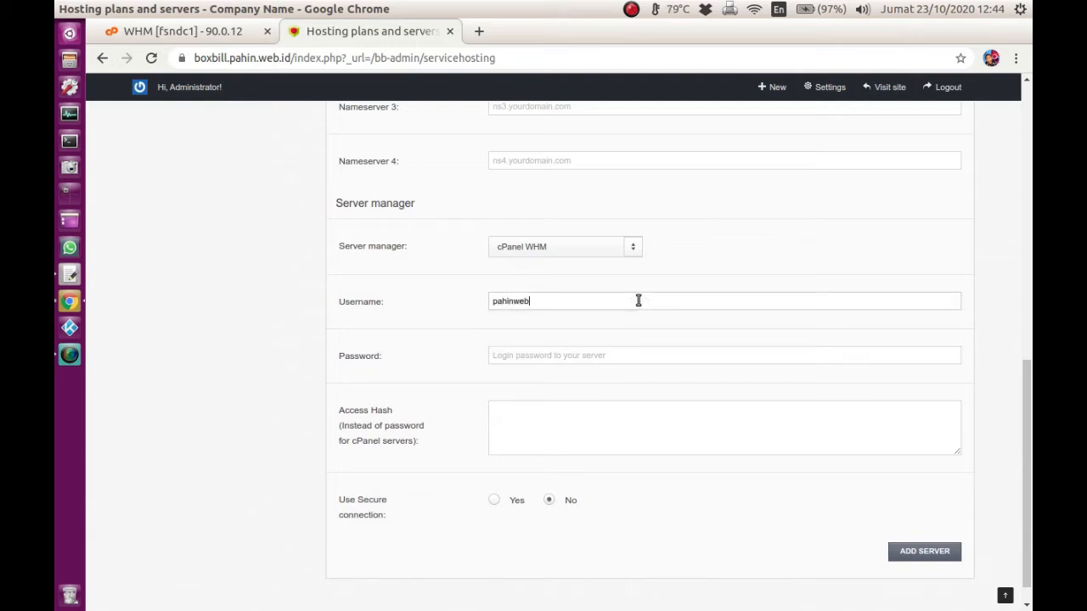
pyautogui.click(522, 360)
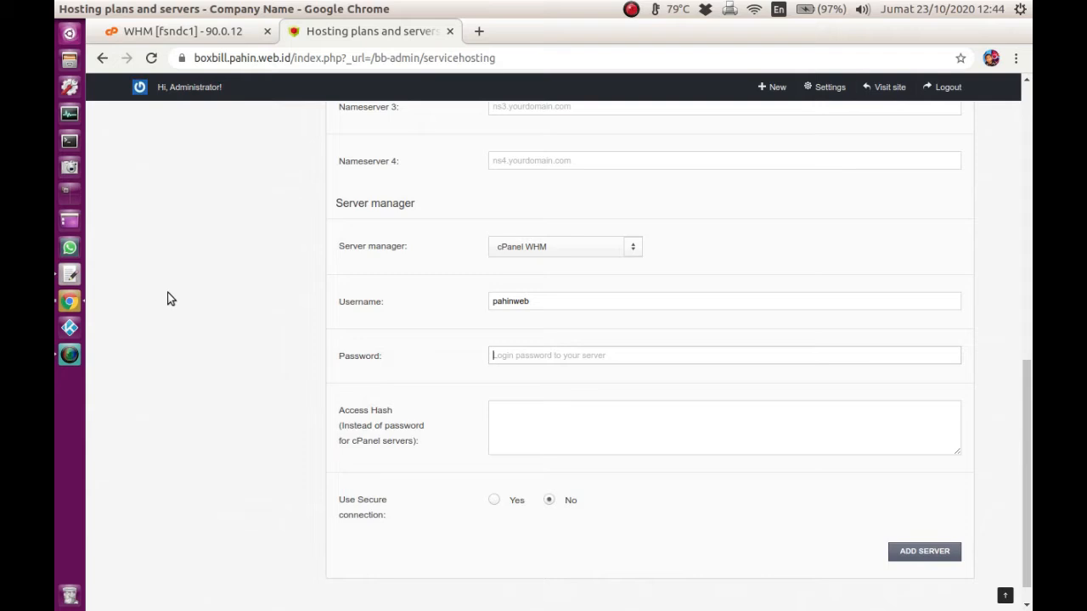
pyautogui.write('•••****')
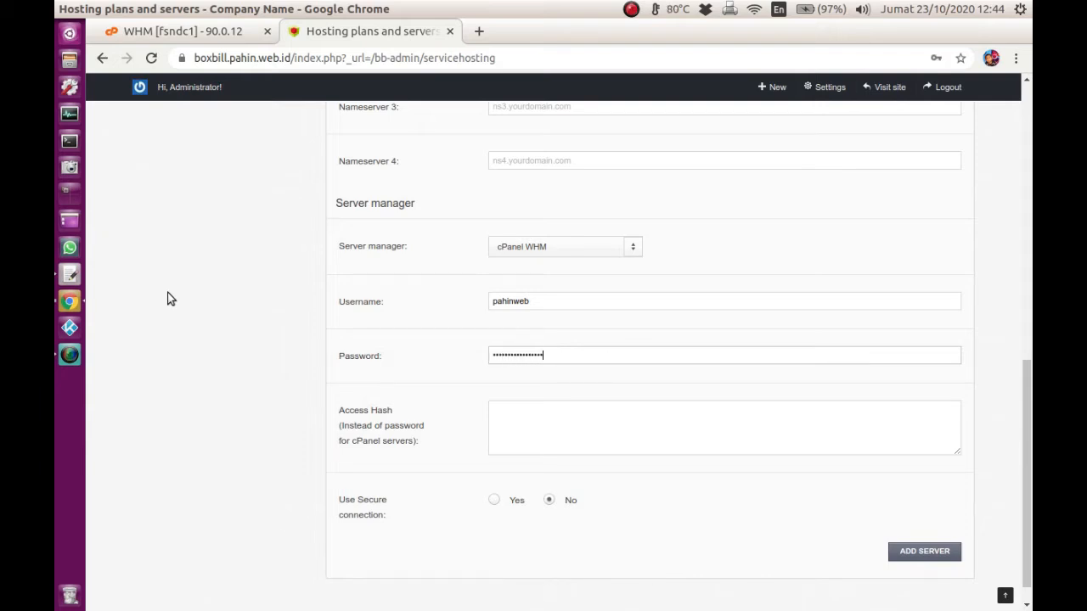
# Enable the secure connection, add the server, and dismiss the browser's offer to save the password.
pyautogui.scroll(-1, 480, 472)
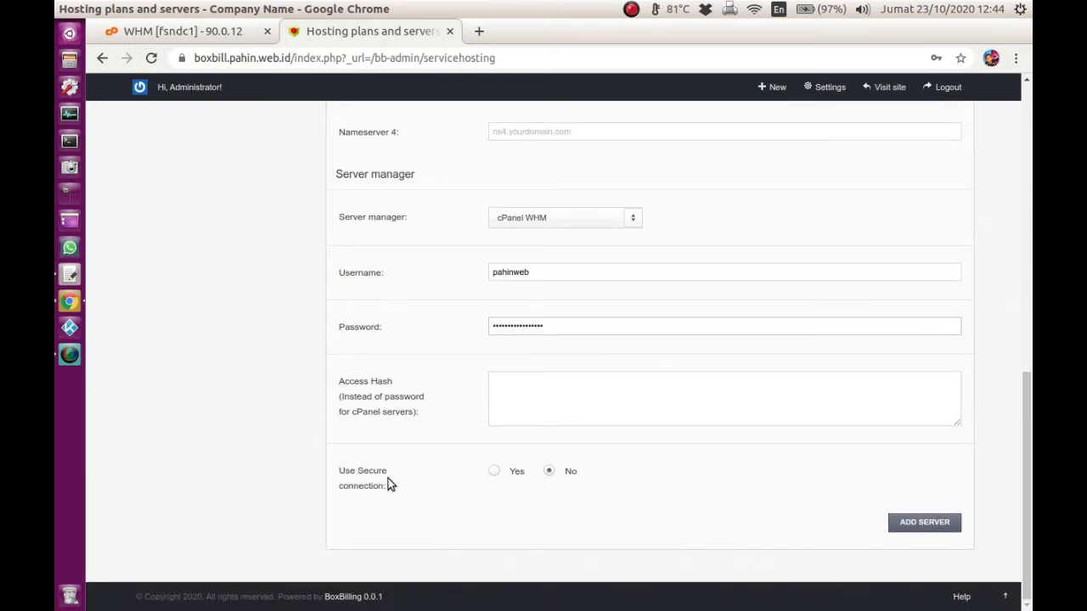
pyautogui.click(494, 473)
pyautogui.click(908, 526)
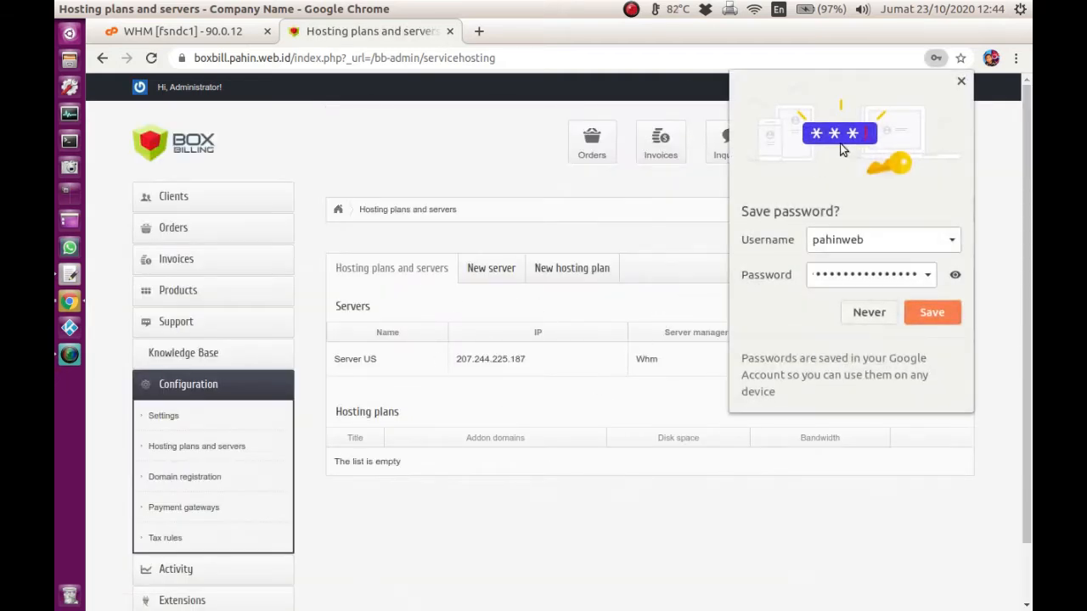
pyautogui.click(959, 80)
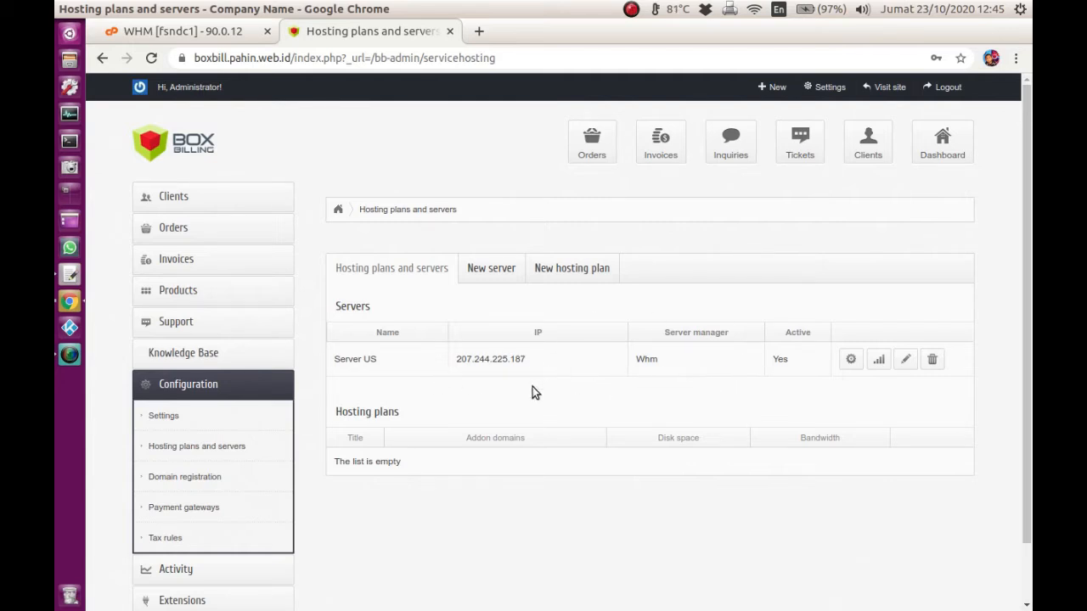
# Test the connection to Server US and open its cPanel login page.
pyautogui.click(880, 361)
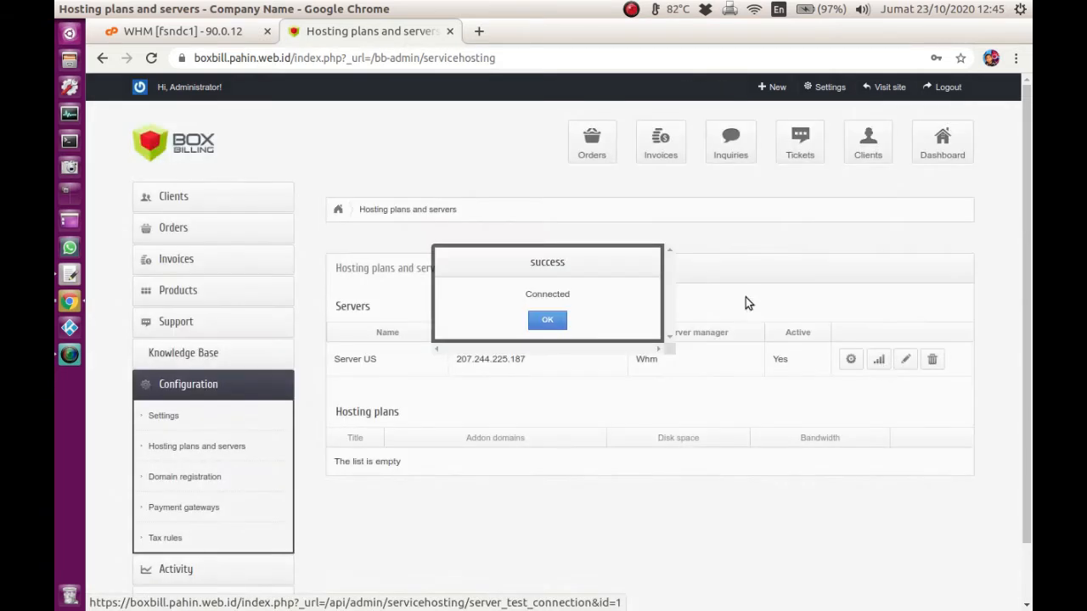
pyautogui.click(546, 321)
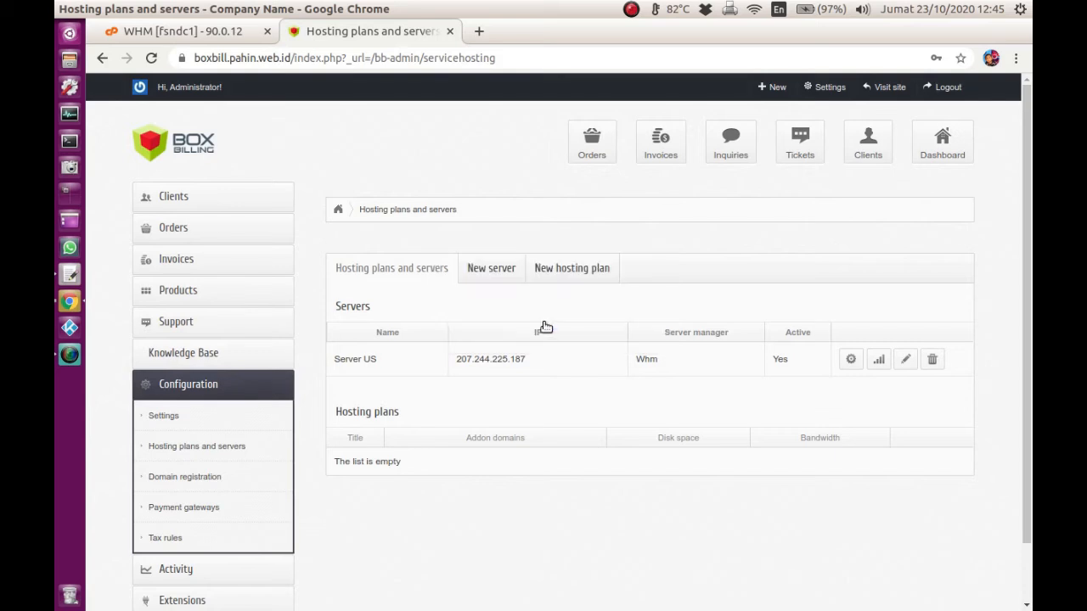
pyautogui.click(850, 362)
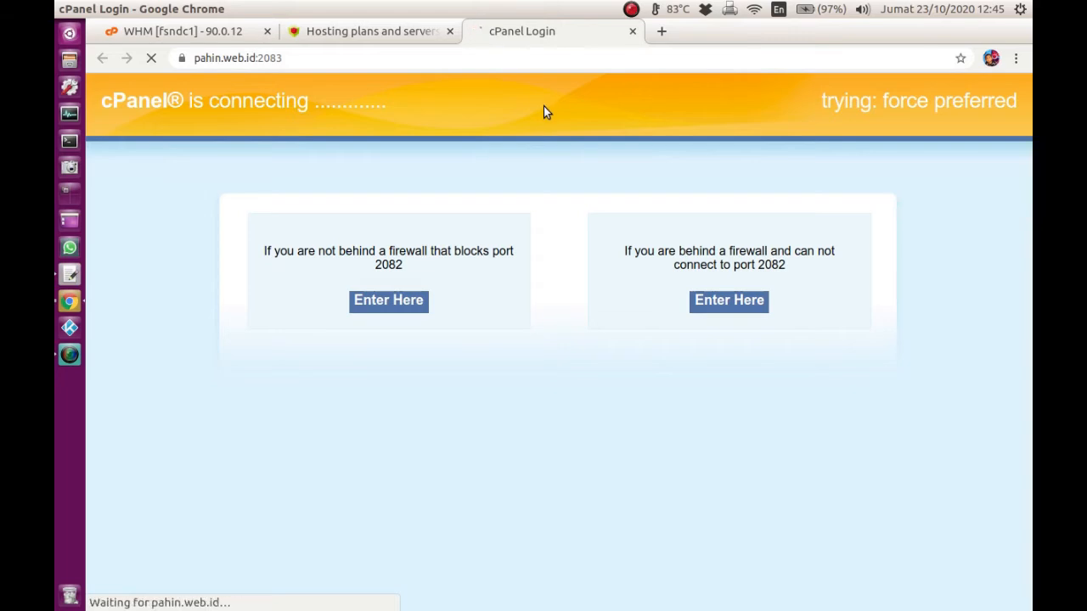
# Close the cPanel login page and open the form for a new hosting plan.
pyautogui.click(632, 32)
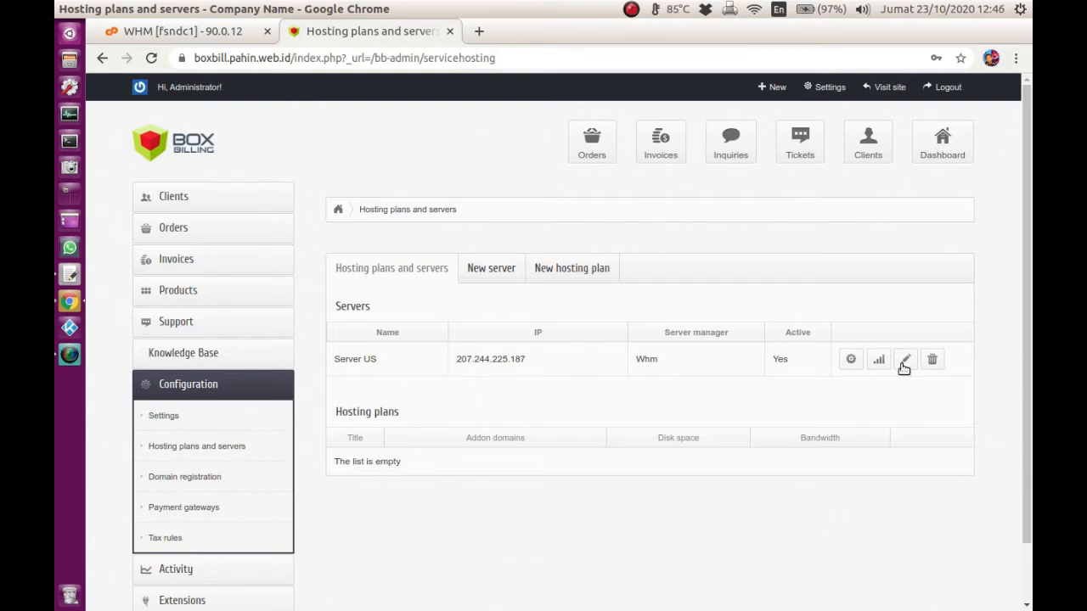
pyautogui.click(498, 274)
pyautogui.click(564, 277)
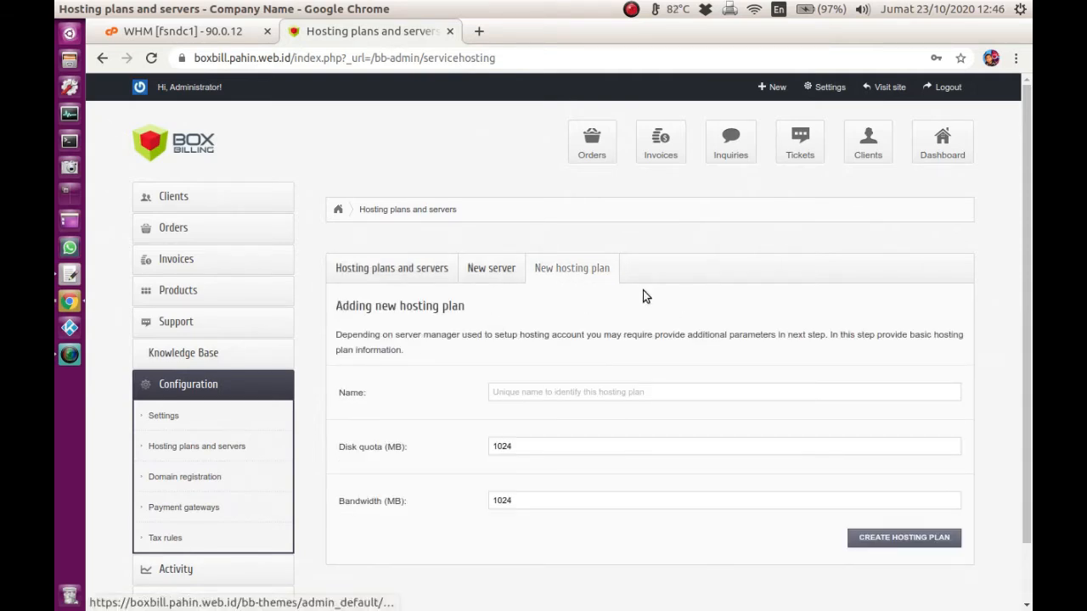
pyautogui.scroll(-1, 535, 327)
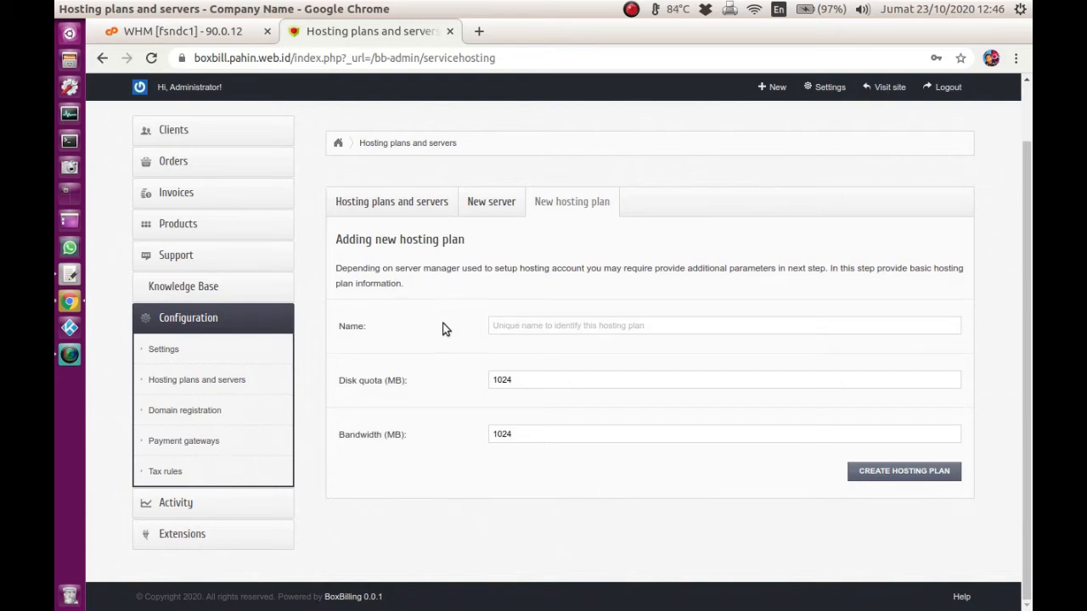
# Name the new hosting plan starter.
pyautogui.click(536, 326)
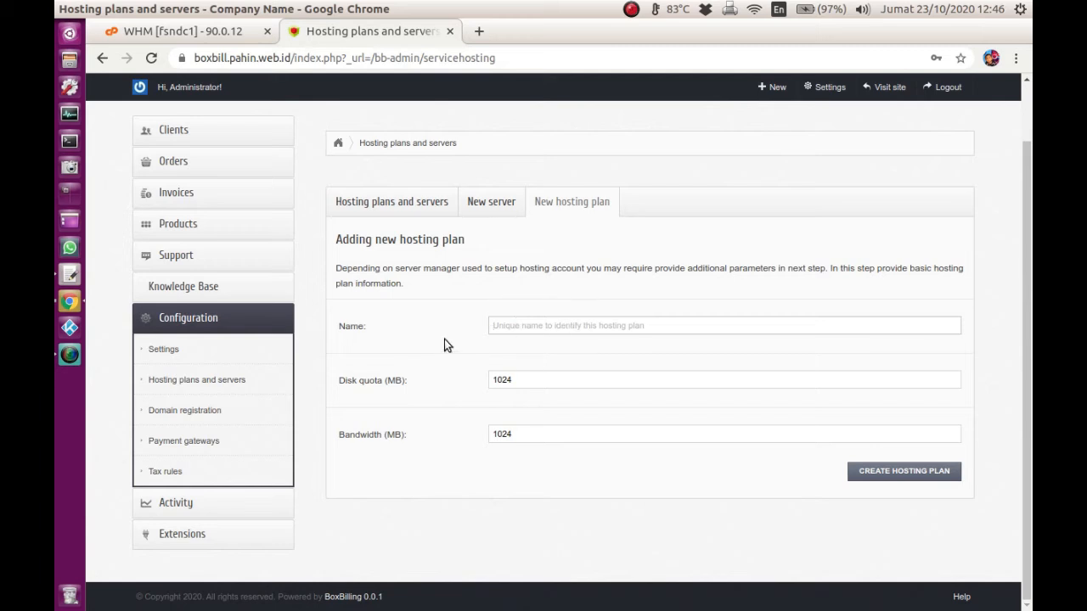
pyautogui.write('pemula')
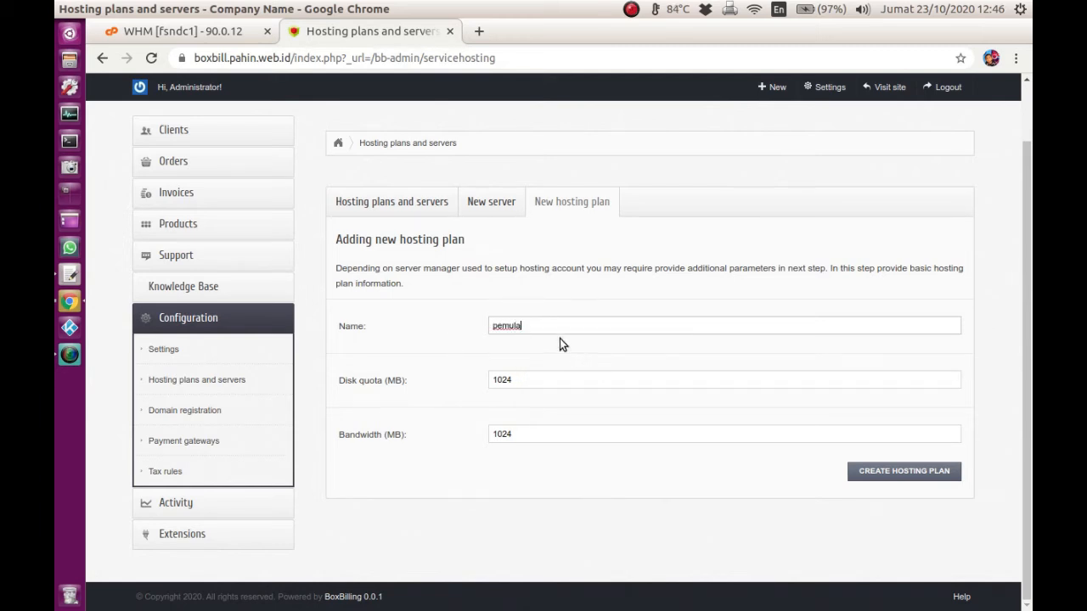
pyautogui.doubleClick(560, 332)
pyautogui.write('starter')
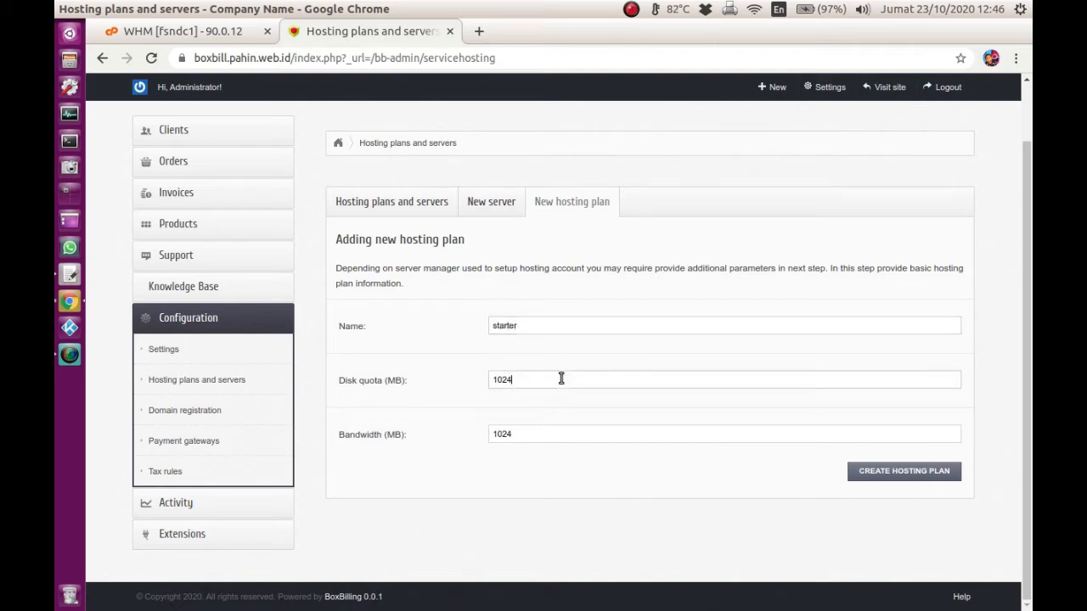
# Create the hosting plan with the default 1024 MB disk quota and 1024 MB bandwidth.
pyautogui.doubleClick(561, 376)
pyautogui.moveTo(568, 434); pyautogui.dragTo(465, 436)
pyautogui.click(462, 432)
pyautogui.moveTo(551, 376); pyautogui.dragTo(472, 384)
pyautogui.click(520, 436)
pyautogui.click(876, 476)
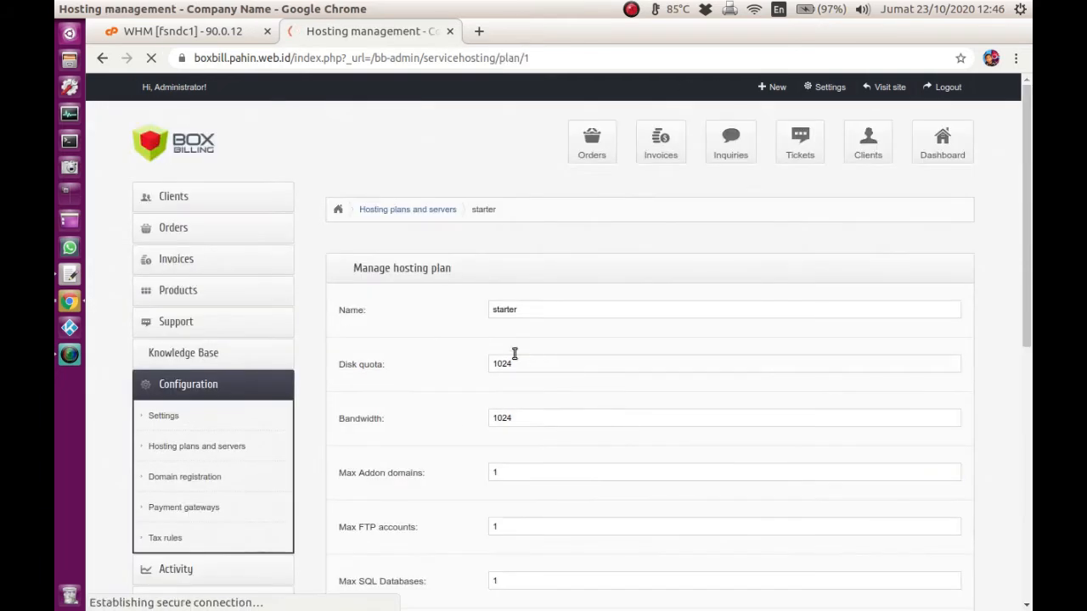
# Review the starter plan's account limits and its additional parameters section.
pyautogui.scroll(-4, 367, 387)
pyautogui.scroll(-5, 536, 332)
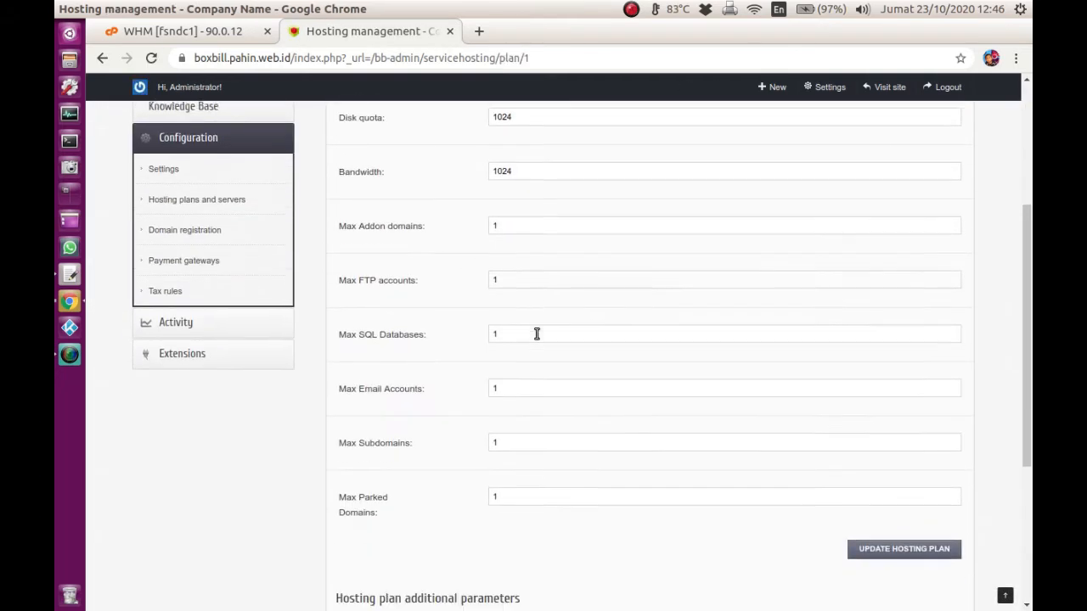
pyautogui.scroll(-3, 520, 367)
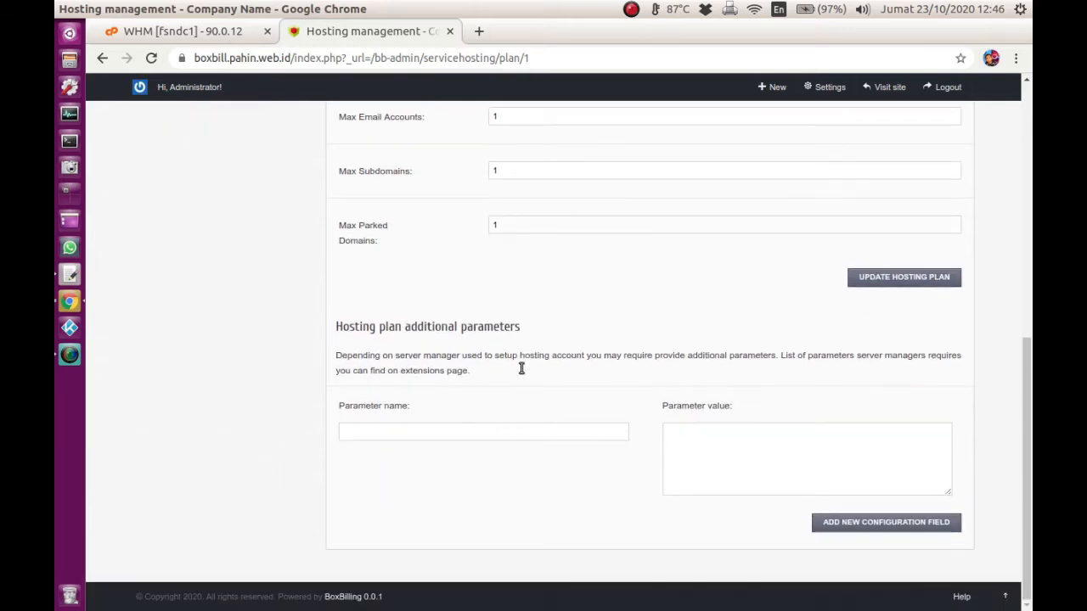
pyautogui.scroll(3, 521, 370)
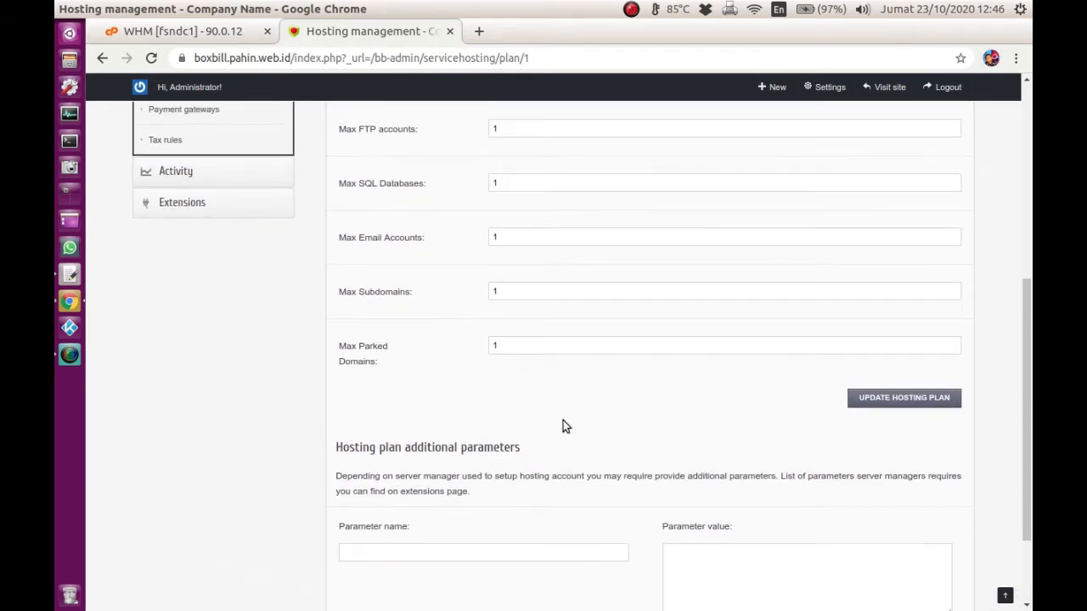
pyautogui.scroll(-3, 562, 424)
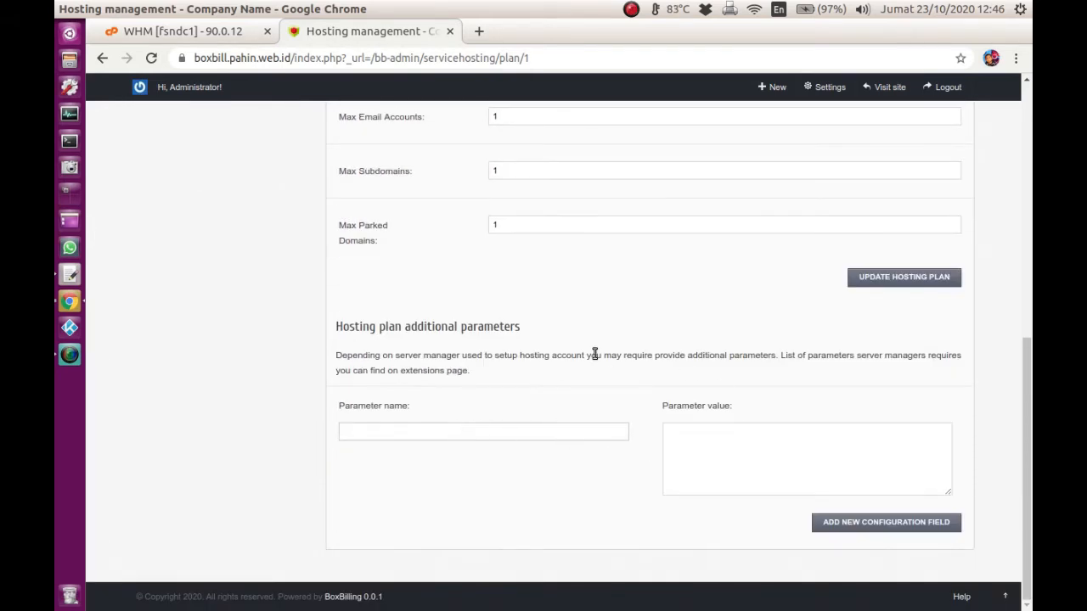
pyautogui.scroll(5, 595, 349)
pyautogui.scroll(1, 594, 338)
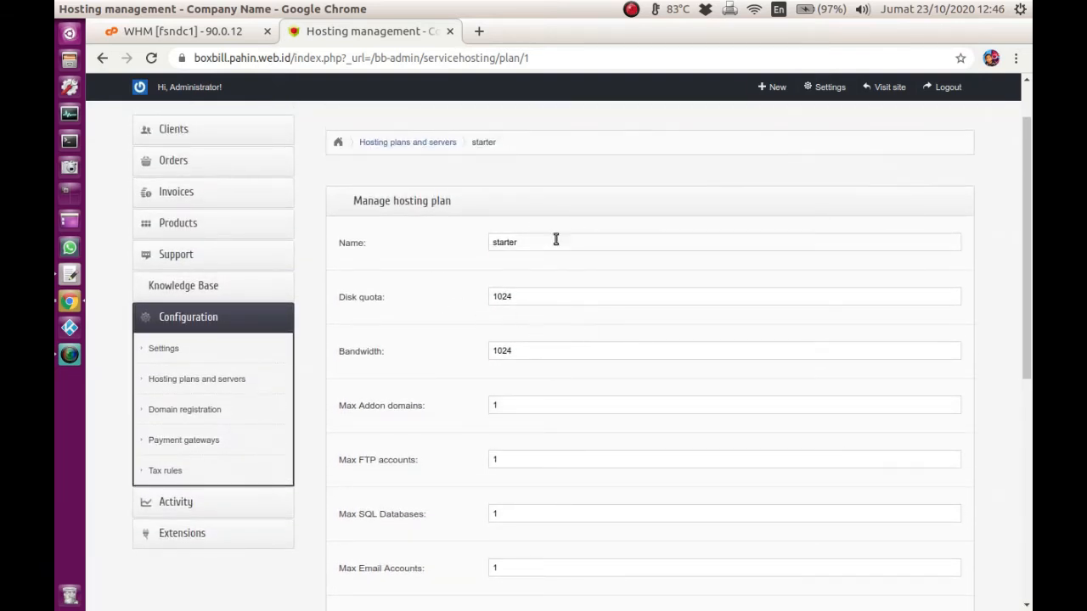
pyautogui.moveTo(548, 240); pyautogui.dragTo(461, 240)
pyautogui.scroll(-6, 544, 543)
pyautogui.scroll(8, 544, 543)
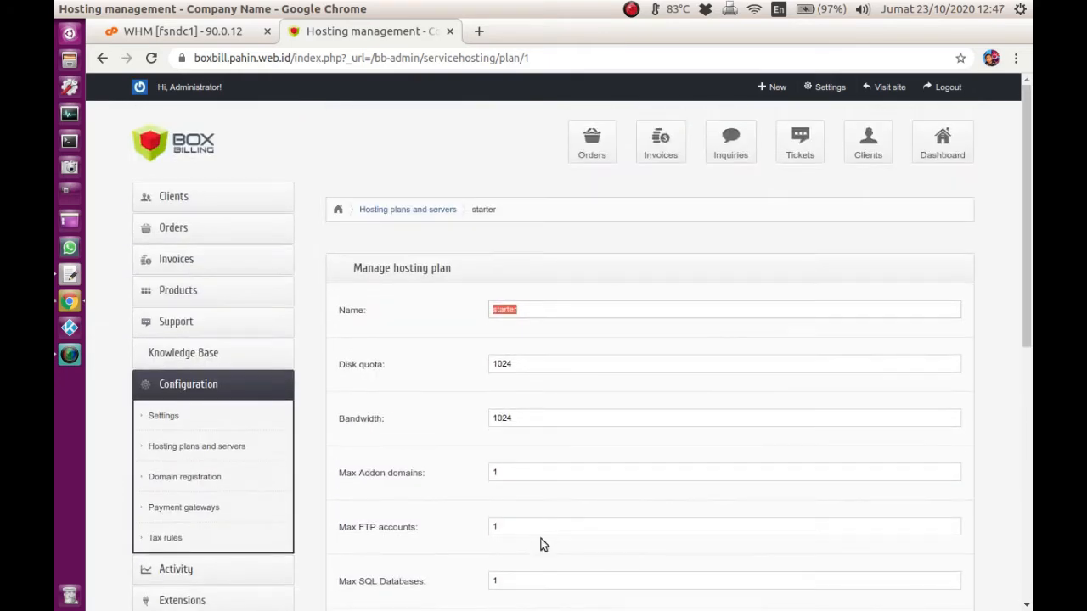
pyautogui.click(535, 308)
pyautogui.moveTo(537, 308); pyautogui.dragTo(460, 307)
pyautogui.click(529, 306)
pyautogui.moveTo(530, 306); pyautogui.dragTo(470, 310)
pyautogui.click(459, 341)
pyautogui.scroll(-3, 541, 482)
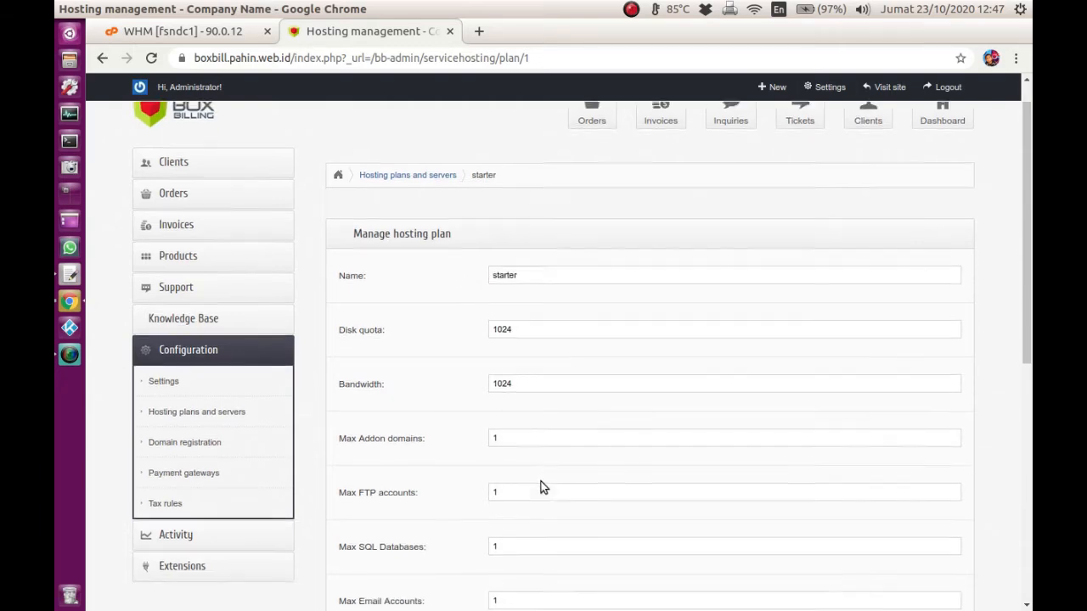
pyautogui.scroll(-2, 541, 485)
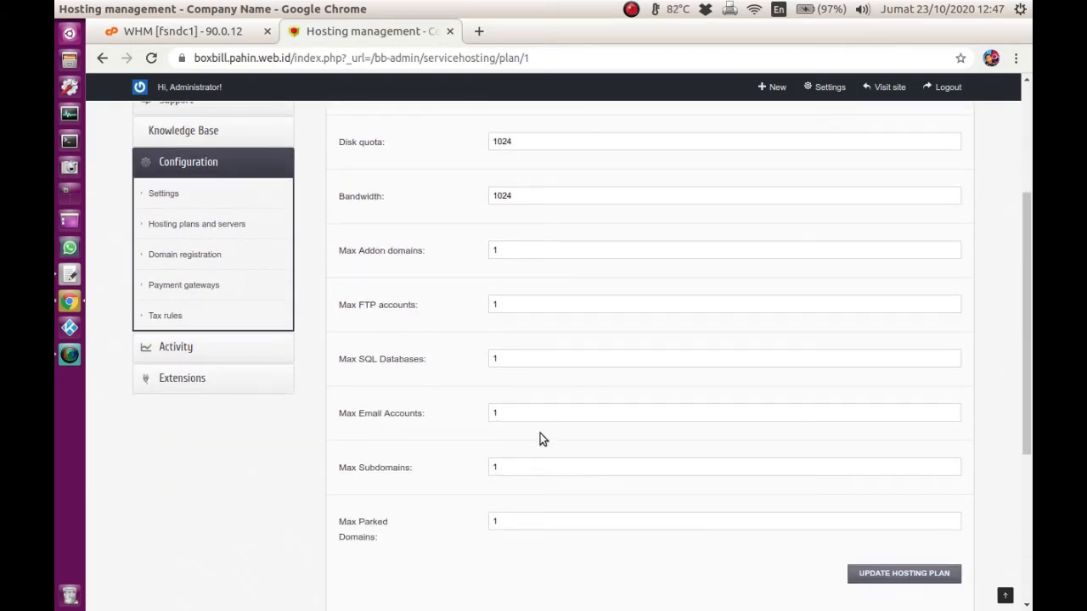
pyautogui.scroll(-3, 541, 435)
pyautogui.scroll(6, 541, 435)
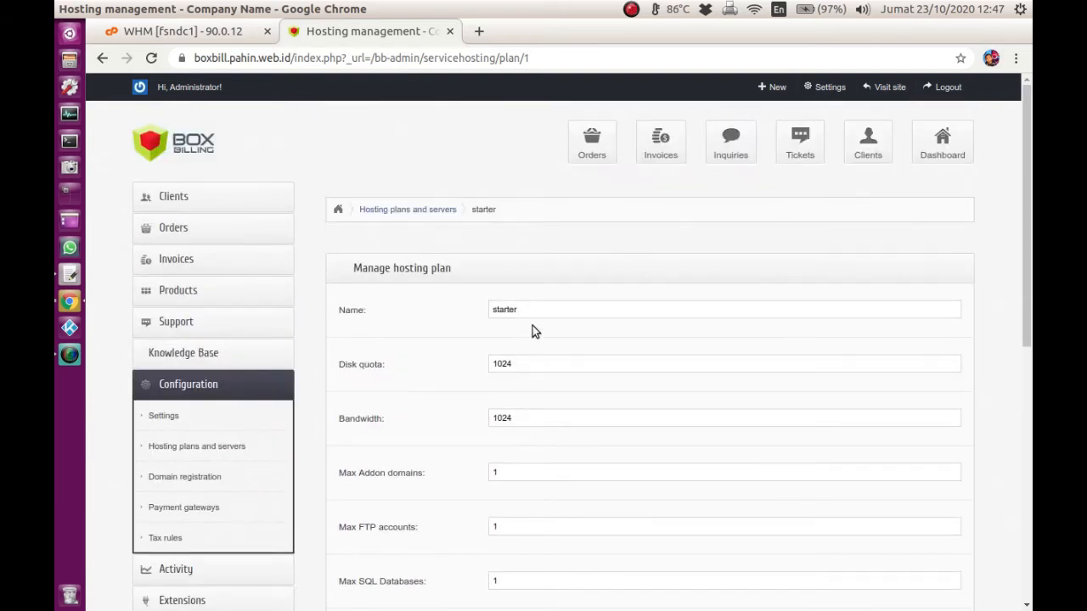
pyautogui.click(548, 310)
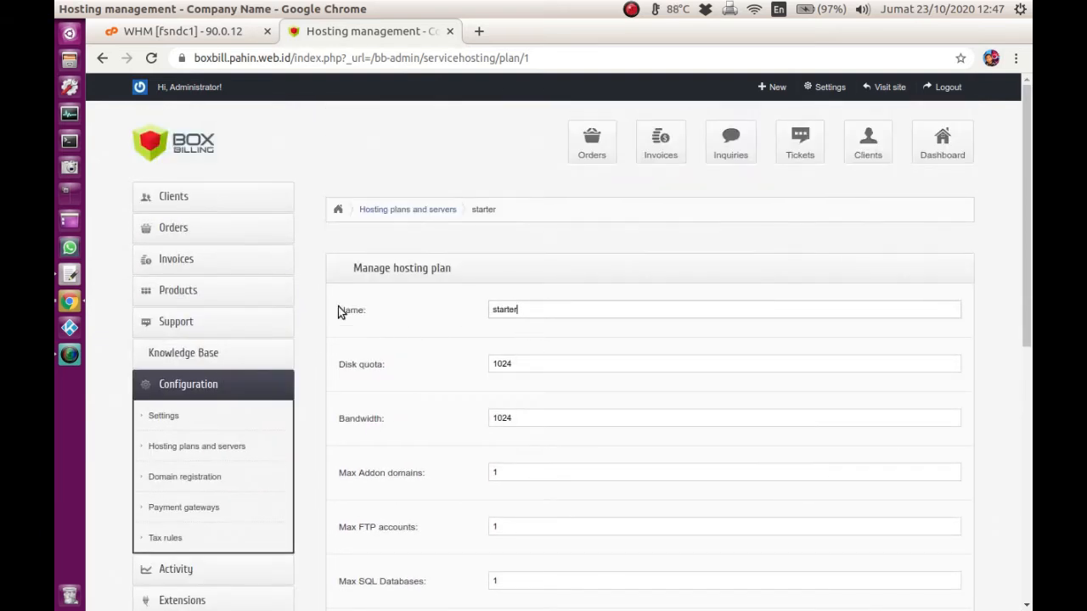
pyautogui.doubleClick(509, 309)
pyautogui.click(421, 327)
pyautogui.doubleClick(503, 310)
pyautogui.click(512, 310)
pyautogui.click(526, 365)
pyautogui.scroll(-5, 512, 560)
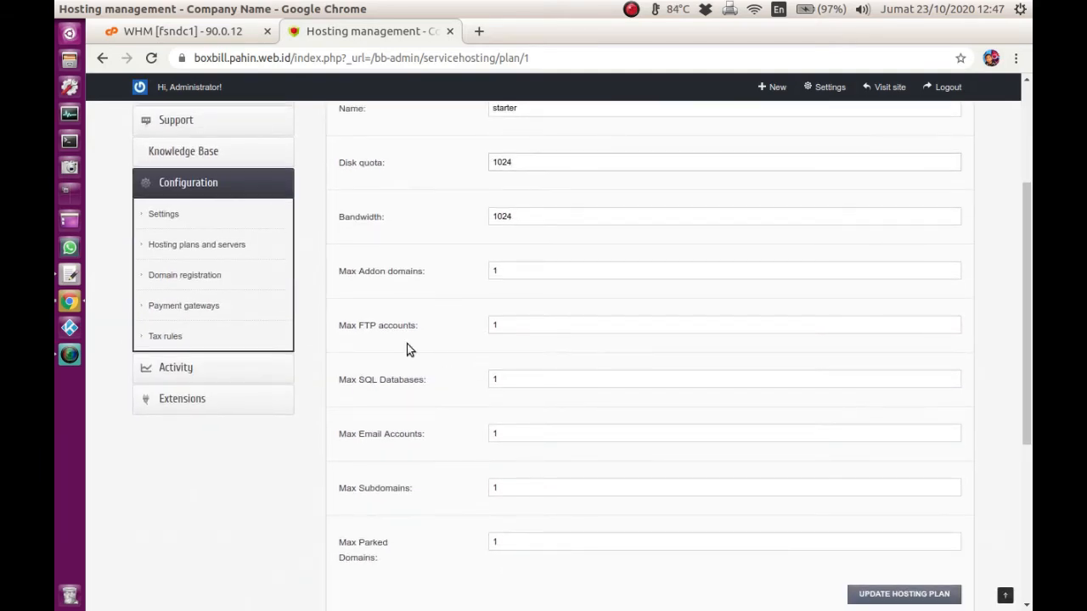
pyautogui.scroll(5, 406, 349)
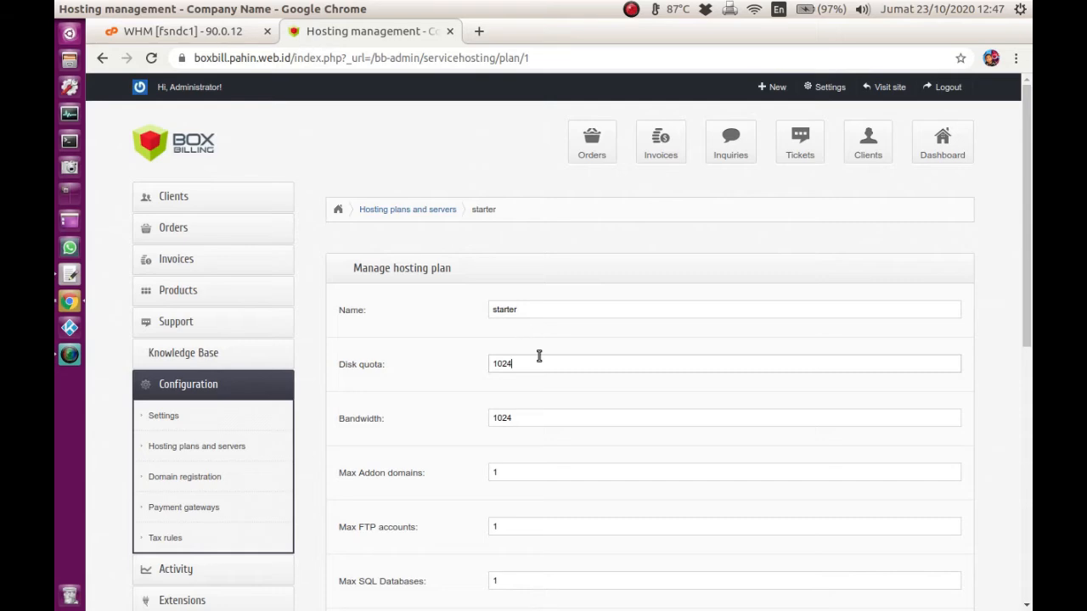
pyautogui.scroll(-7, 563, 417)
pyautogui.scroll(7, 563, 420)
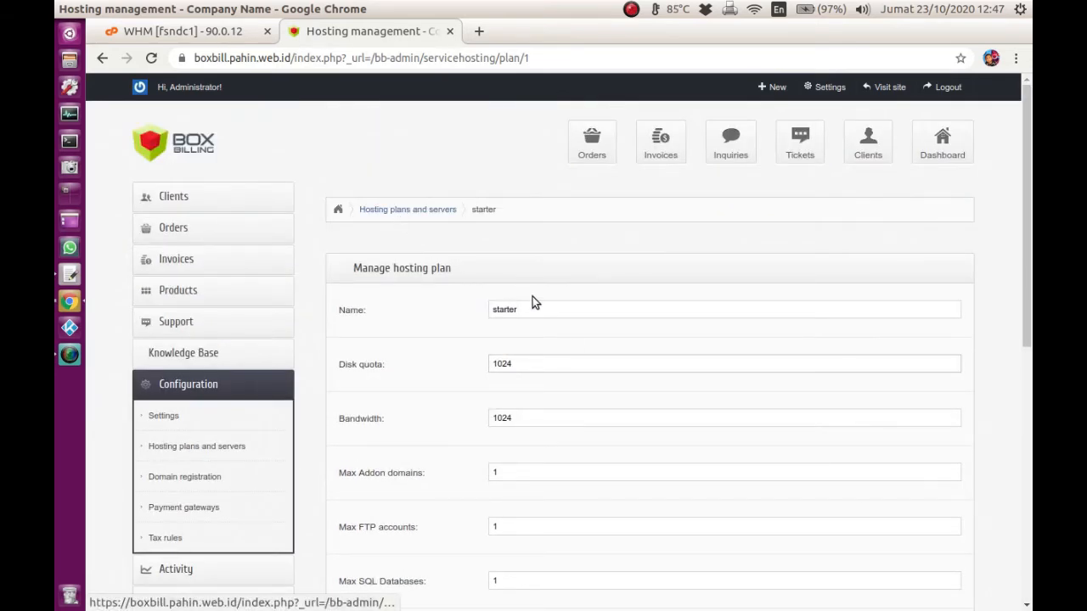
pyautogui.moveTo(546, 309); pyautogui.dragTo(444, 307)
pyautogui.click(444, 301)
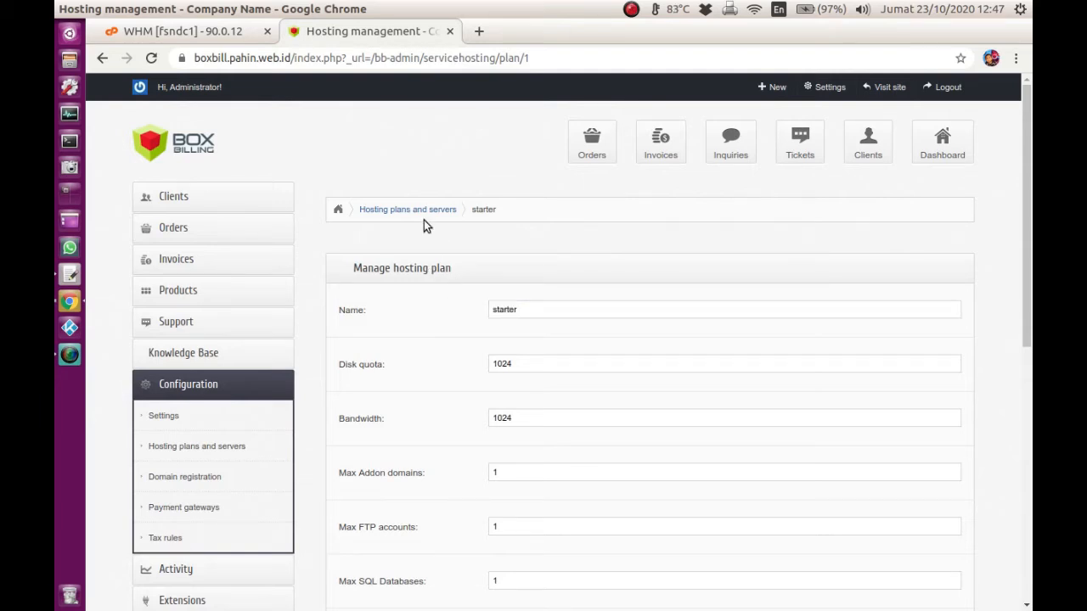
# Switch to WHM, open the form for adding a package, and enter starter as the package name.
pyautogui.click(179, 30)
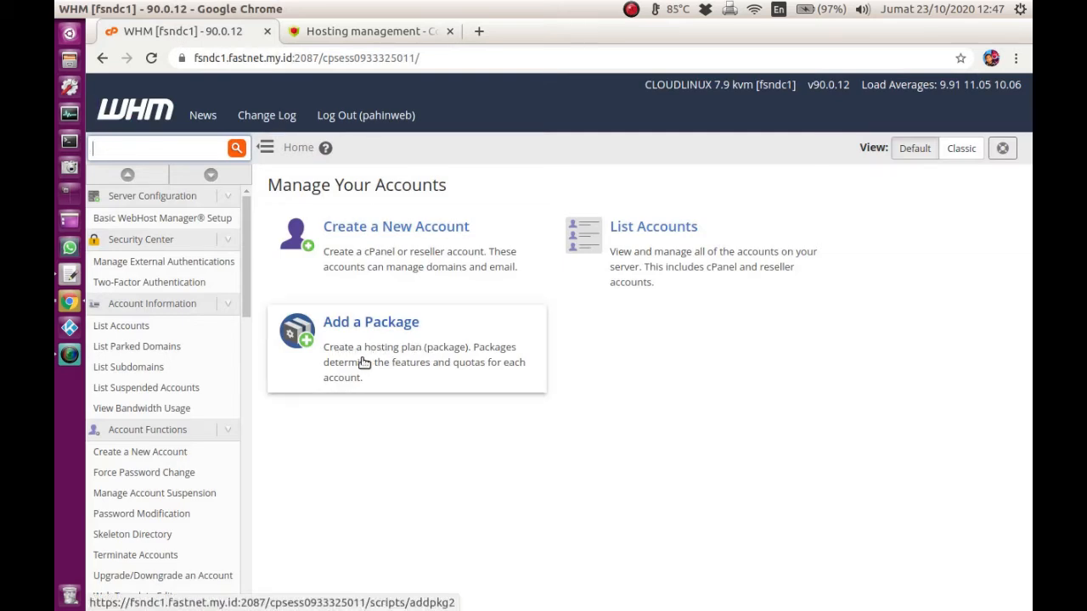
pyautogui.click(403, 369)
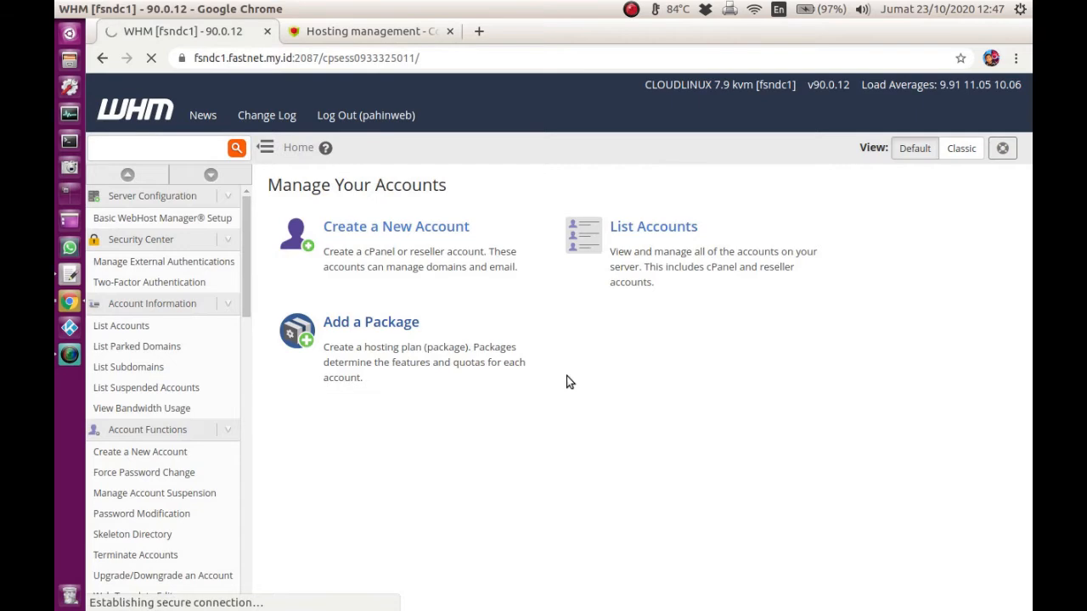
pyautogui.click(566, 266)
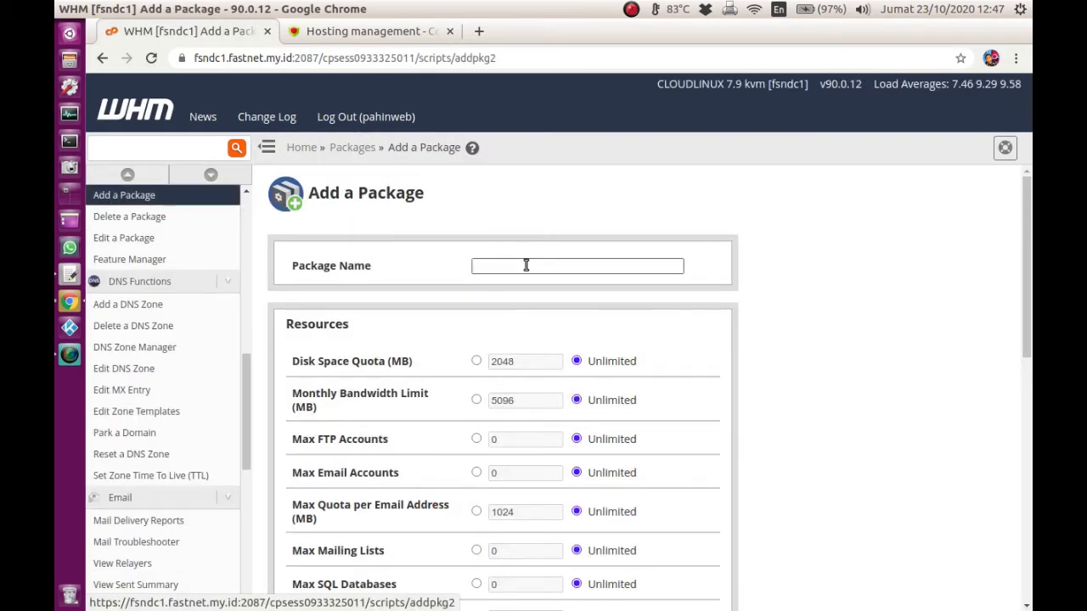
pyautogui.click(484, 296)
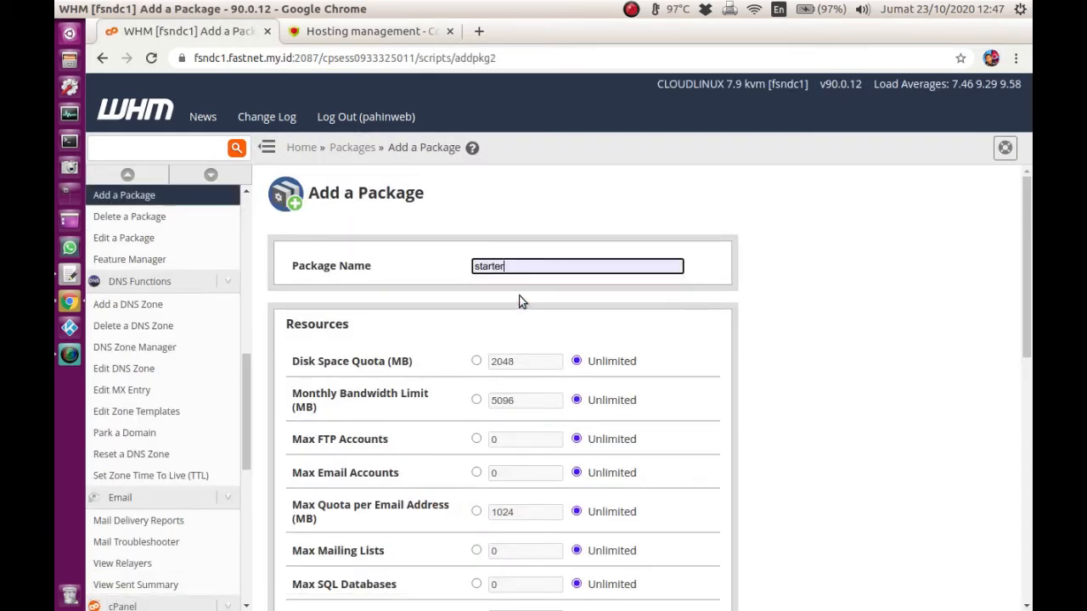
pyautogui.click(715, 345)
# Review the resource limits, settings and name of the new WHM package.
pyautogui.scroll(-1, 715, 345)
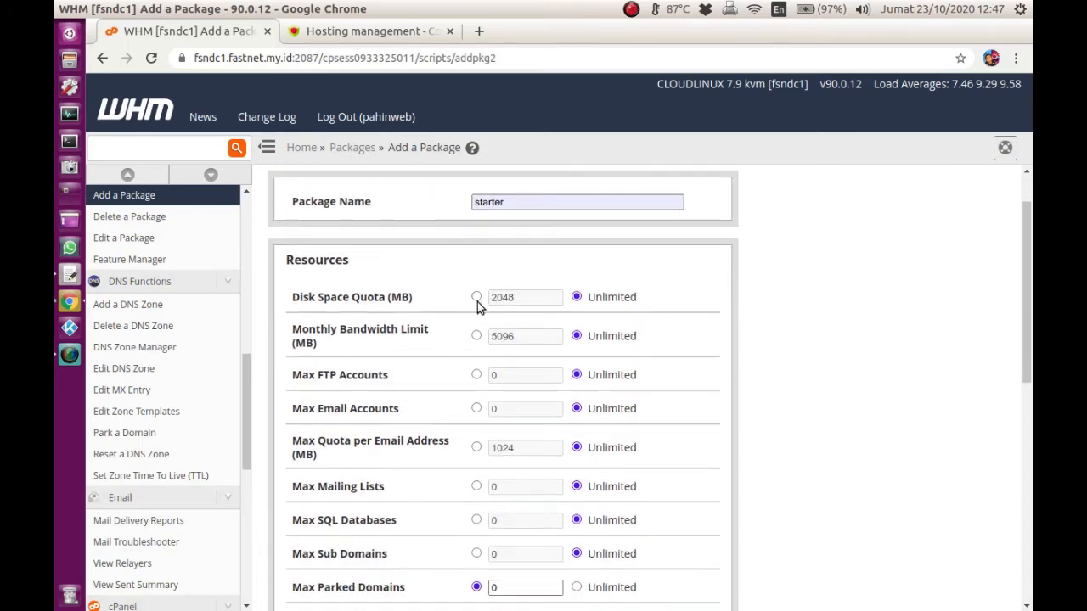
pyautogui.scroll(-5, 484, 441)
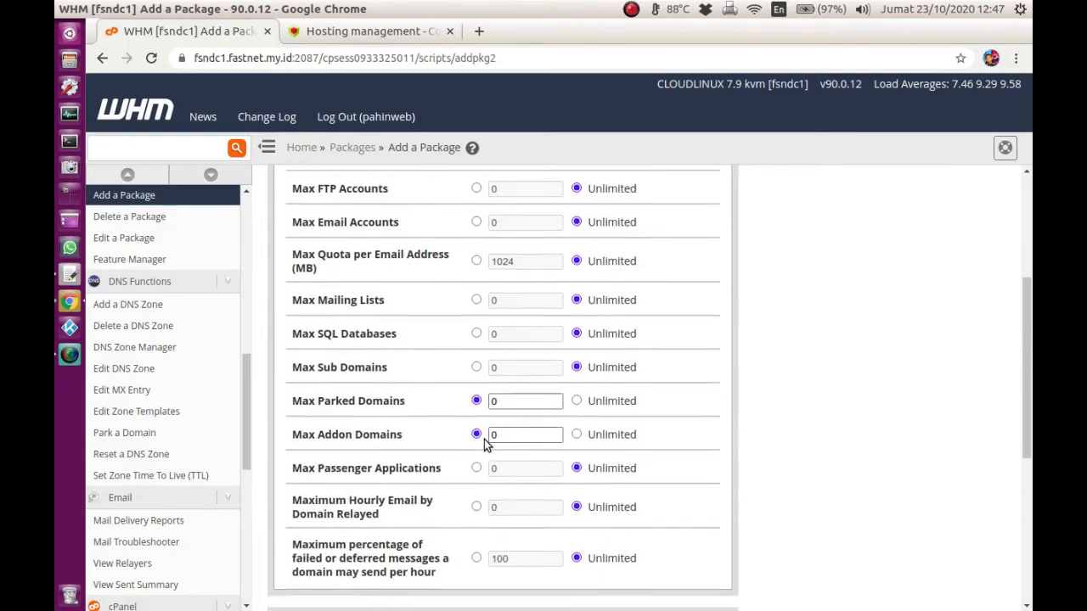
pyautogui.scroll(-3, 486, 445)
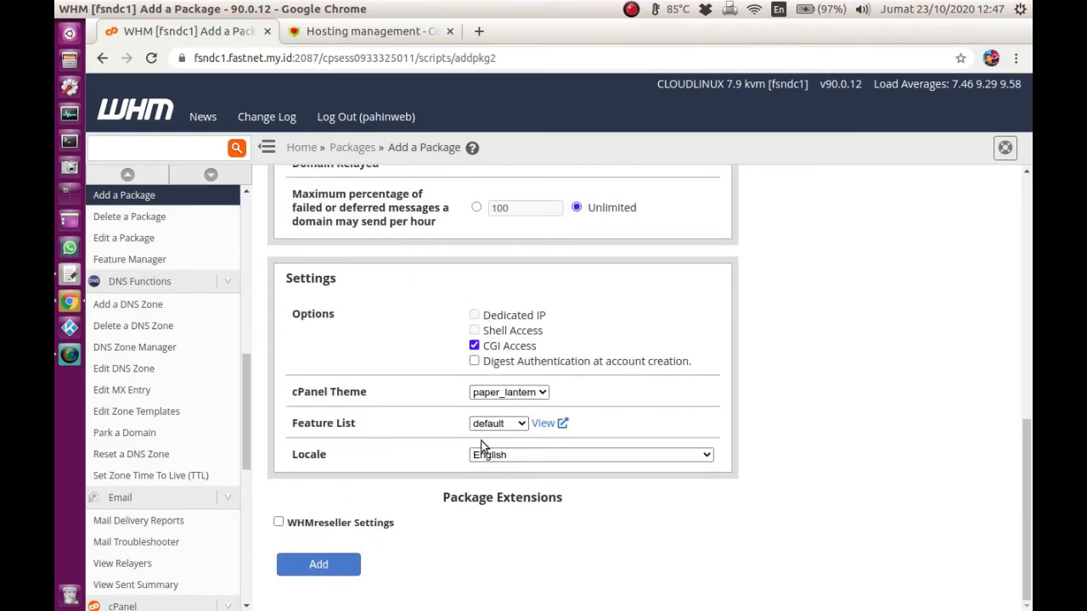
pyautogui.scroll(9, 422, 559)
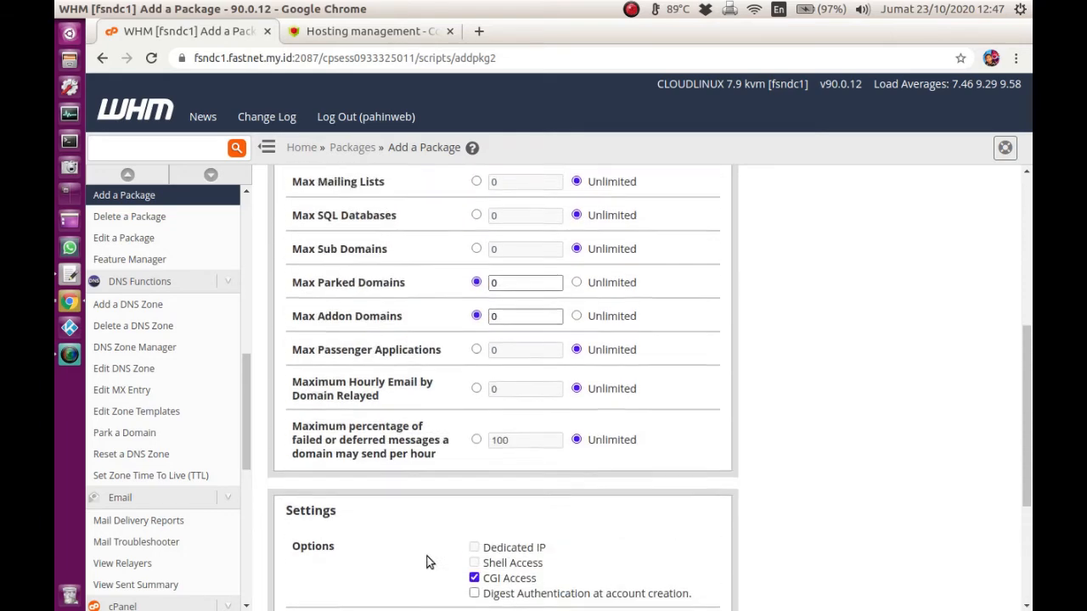
pyautogui.moveTo(512, 266); pyautogui.dragTo(450, 263)
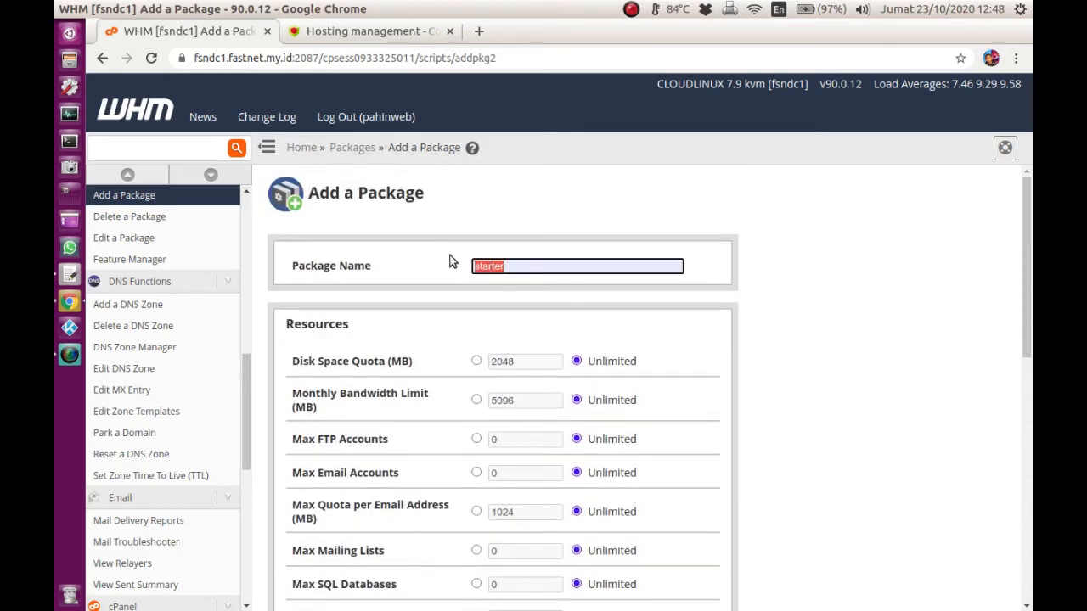
pyautogui.click(442, 269)
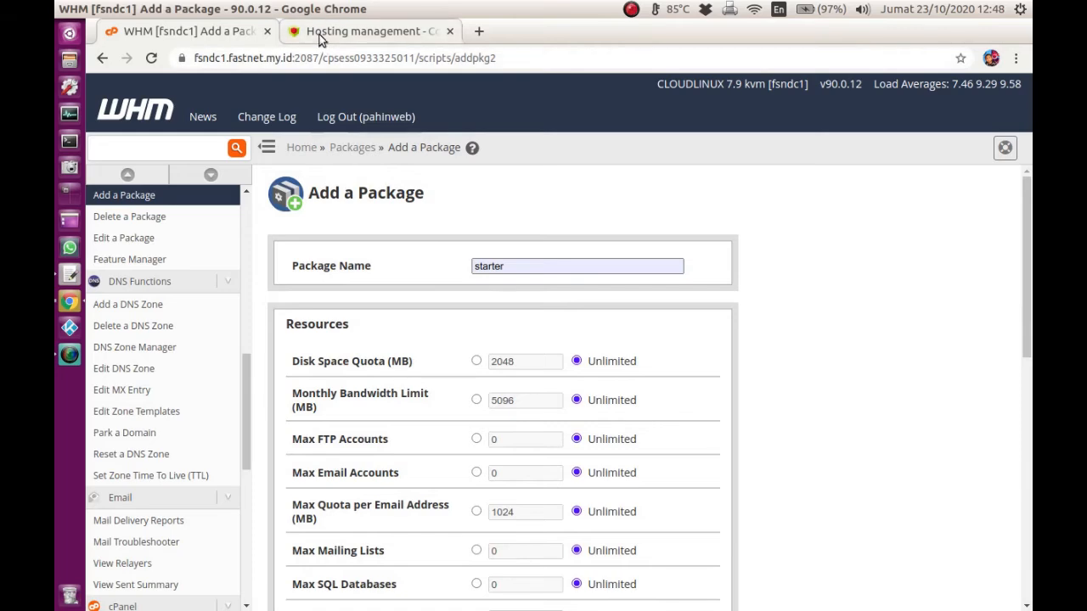
# Switch back to BoxBilling and check the starter plan's name and limits against the WHM package.
pyautogui.click(321, 36)
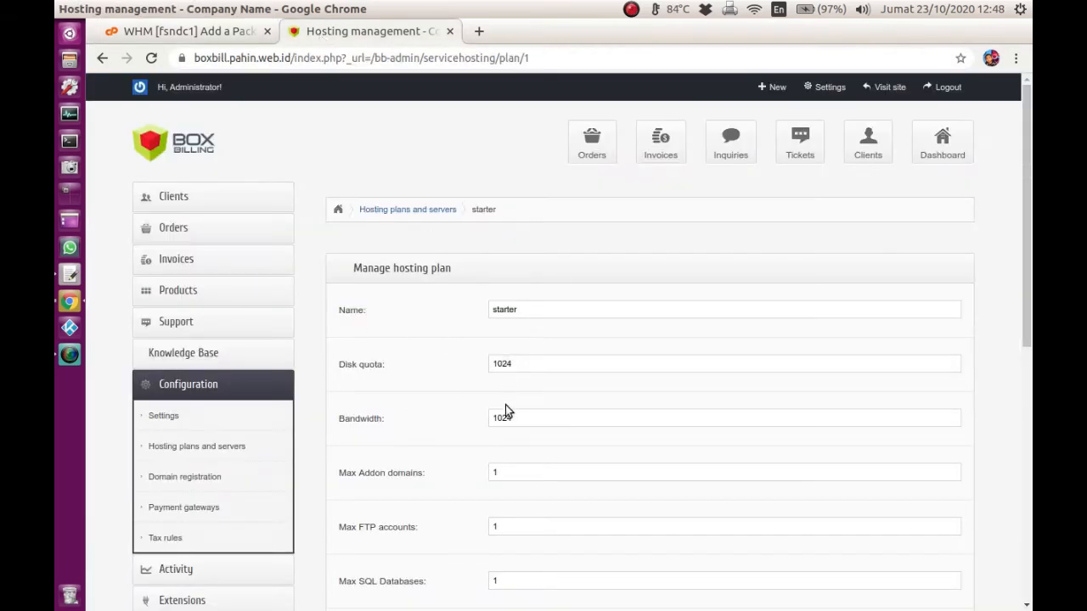
pyautogui.scroll(-4, 528, 559)
pyautogui.scroll(4, 528, 556)
pyautogui.click(527, 309)
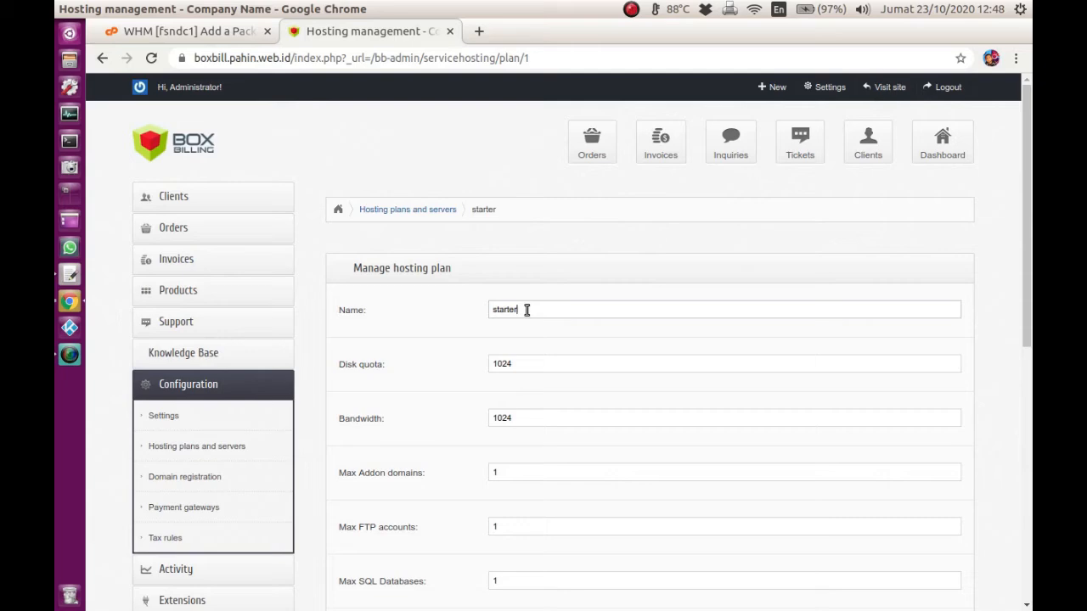
pyautogui.scroll(-4, 560, 331)
pyautogui.scroll(4, 575, 338)
# Return to the list of hosting plans and servers, and open the domain registration settings.
pyautogui.click(399, 212)
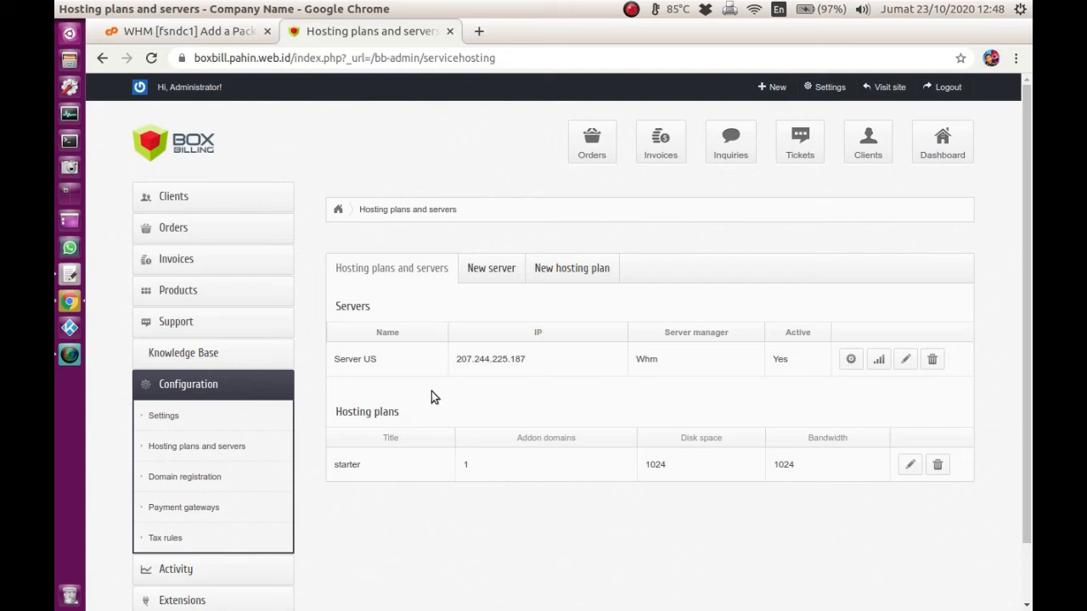
pyautogui.click(198, 479)
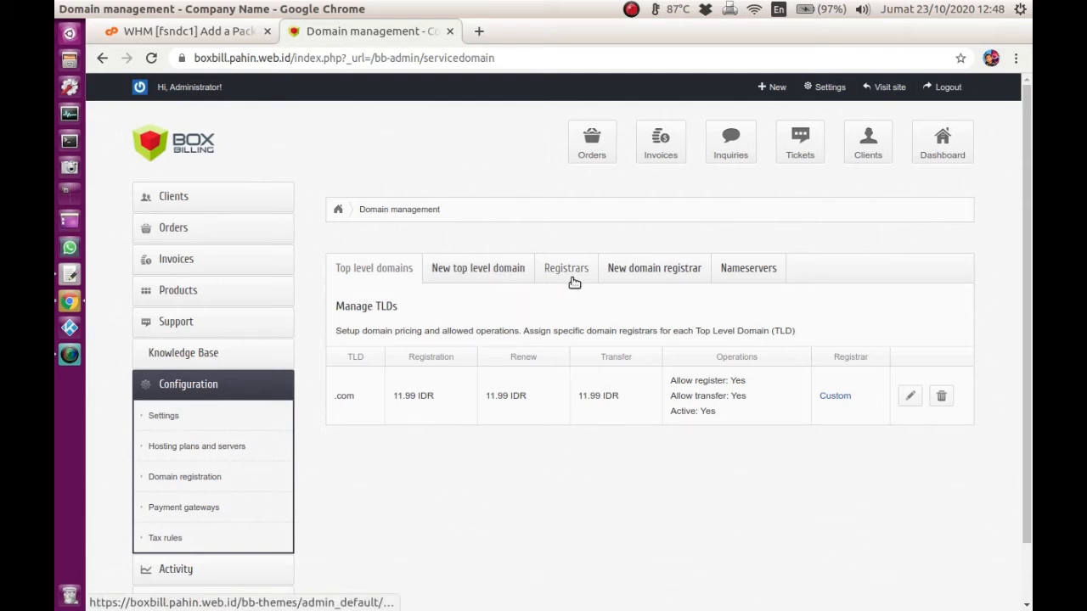
# Review the list of configured domain registrars, including Internet.bs and Reseller Club.
pyautogui.click(574, 281)
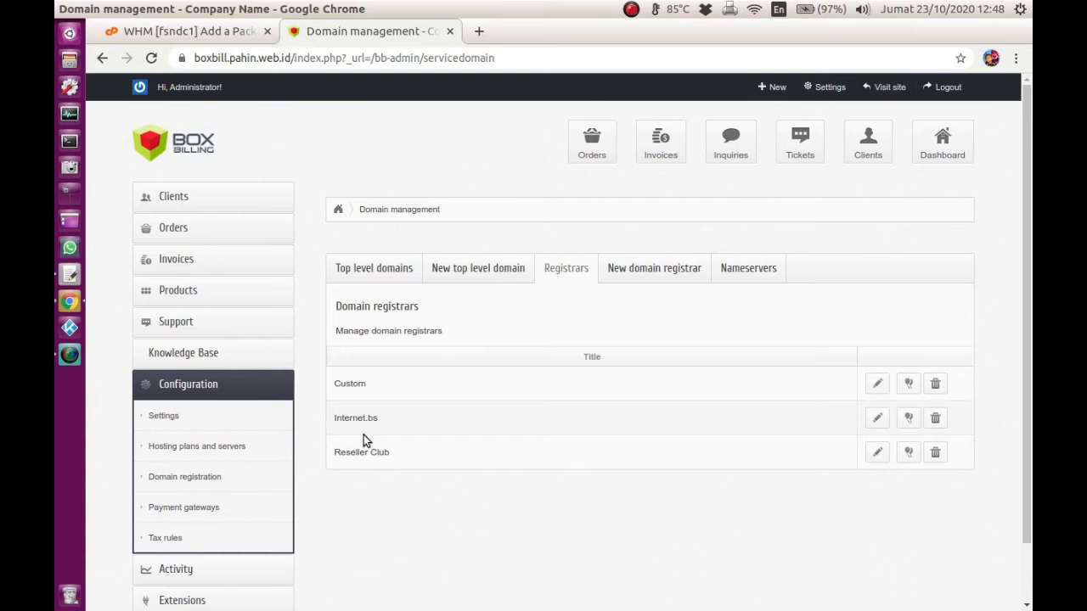
pyautogui.moveTo(408, 427); pyautogui.dragTo(333, 422)
pyautogui.moveTo(393, 453)
pyautogui.mouseDown()
pyautogui.moveTo(328, 454)
pyautogui.moveTo(395, 459)
pyautogui.mouseUp()
pyautogui.click(422, 459)
pyautogui.click(413, 456)
# Read the instructions for adding a new domain registrar and examine the list of registrars available to install.
pyautogui.click(661, 277)
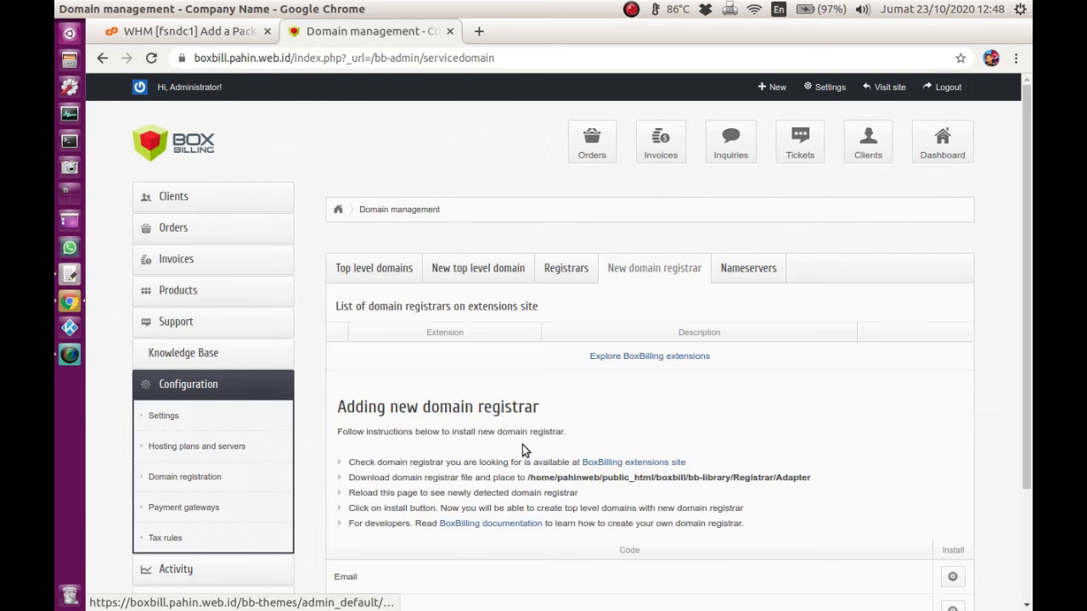
pyautogui.scroll(-3, 510, 445)
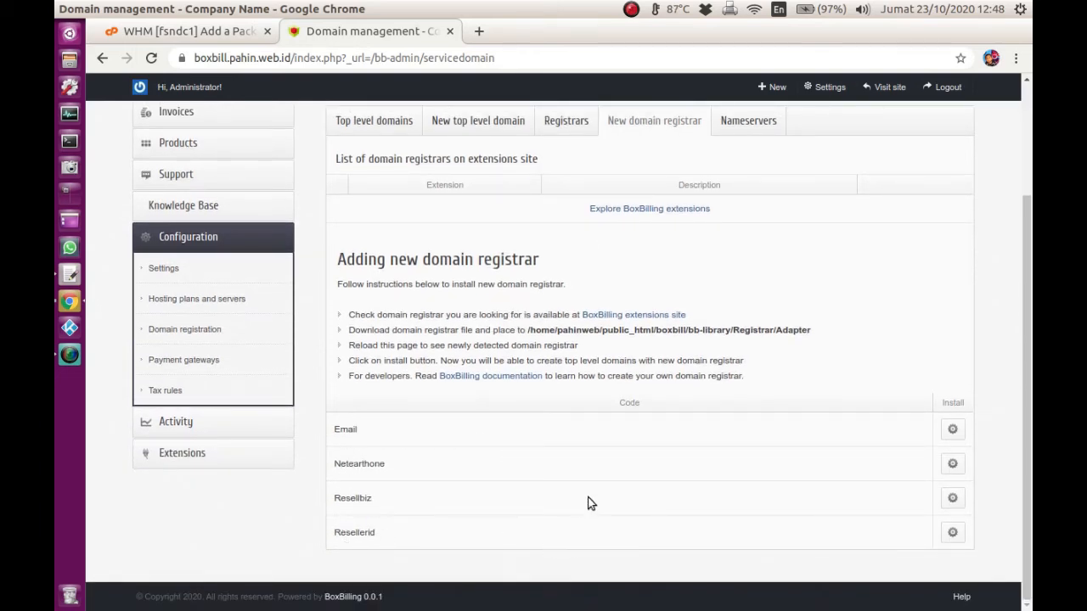
pyautogui.scroll(2, 591, 494)
pyautogui.scroll(-1, 591, 494)
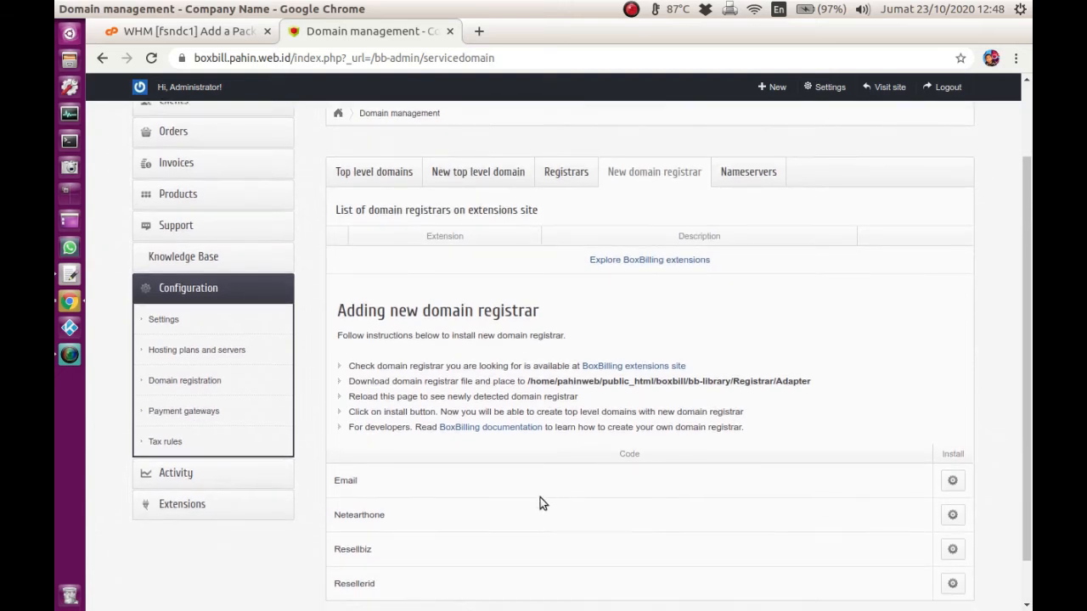
pyautogui.scroll(-1, 540, 503)
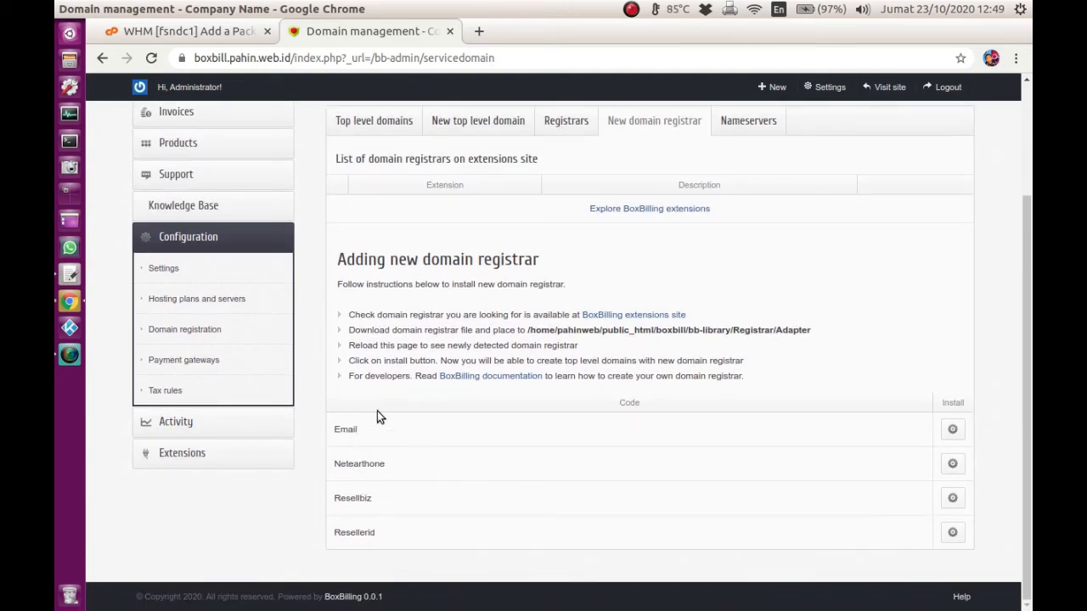
pyautogui.scroll(3, 463, 452)
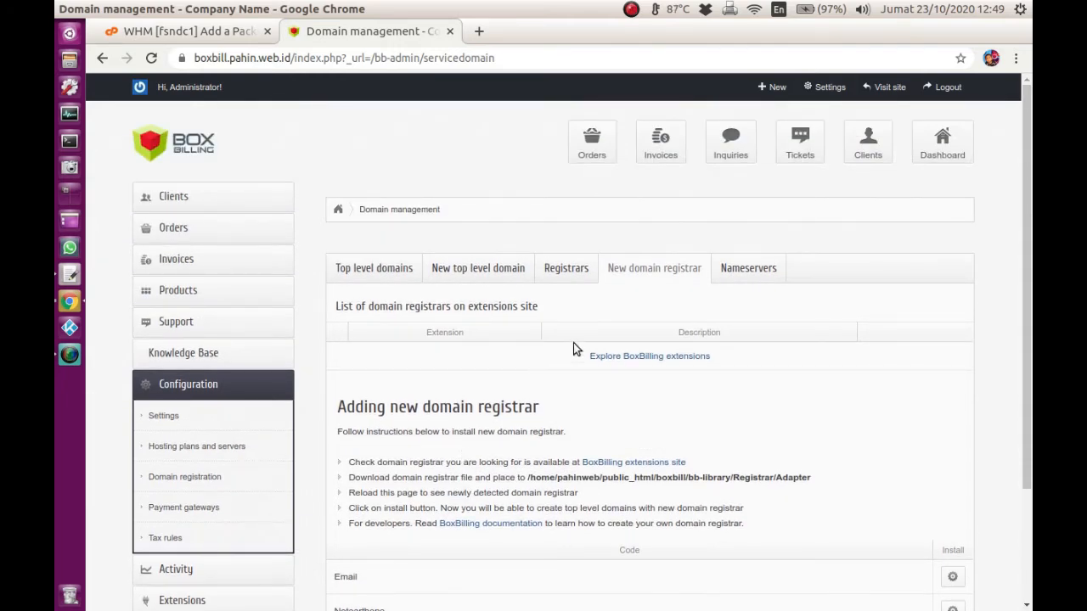
pyautogui.scroll(-3, 514, 428)
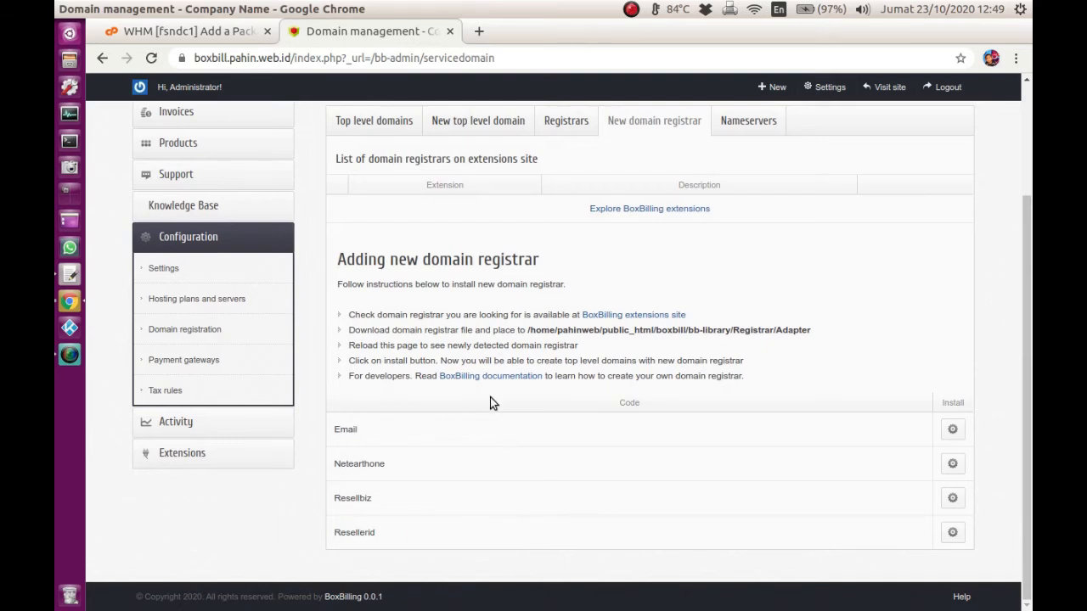
pyautogui.scroll(3, 572, 434)
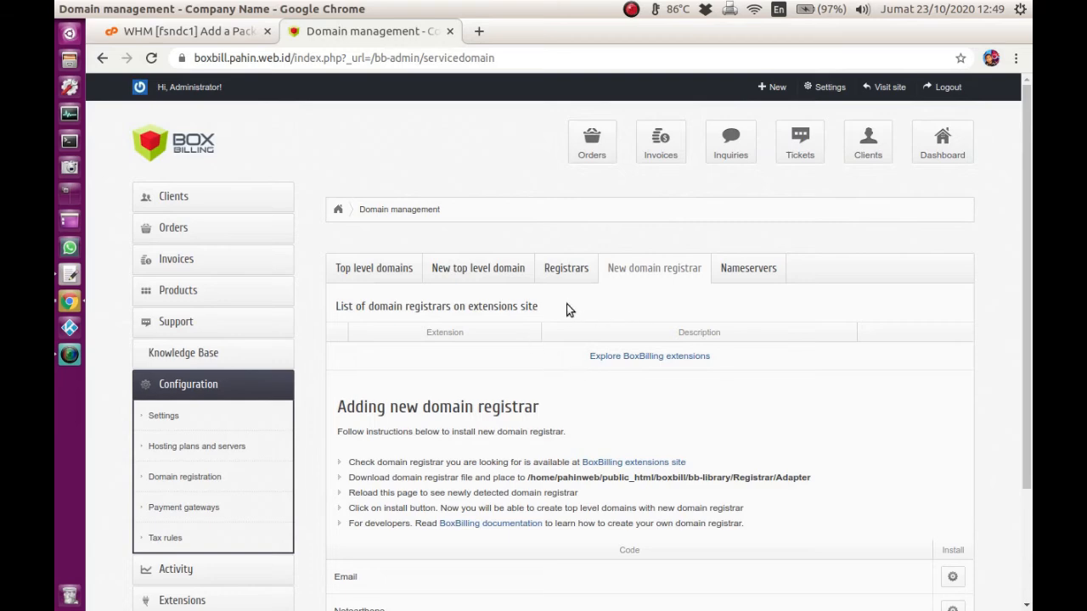
pyautogui.scroll(-1, 591, 312)
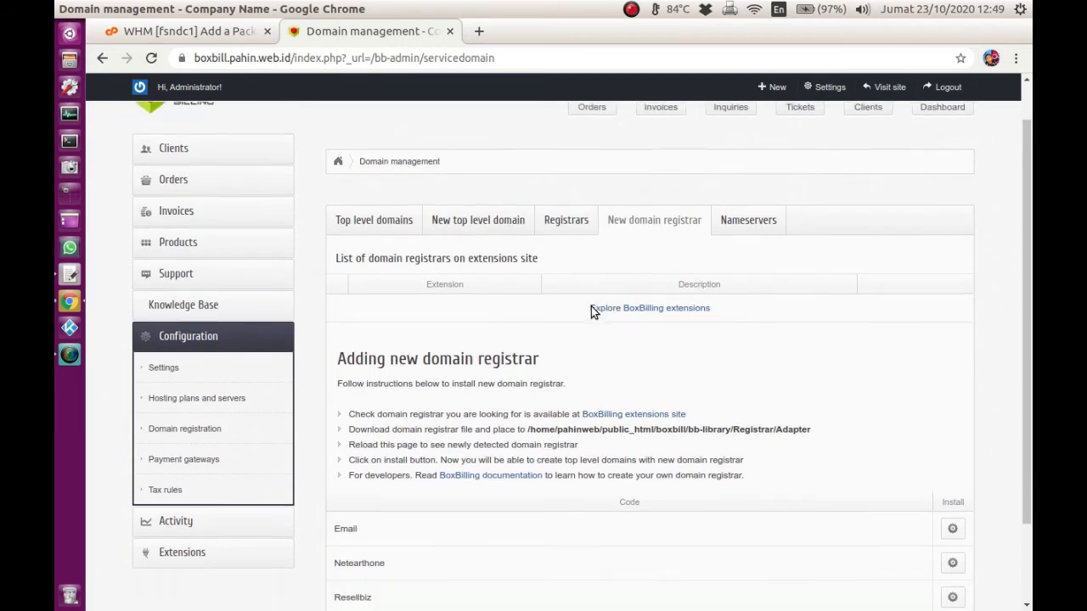
pyautogui.scroll(1, 590, 308)
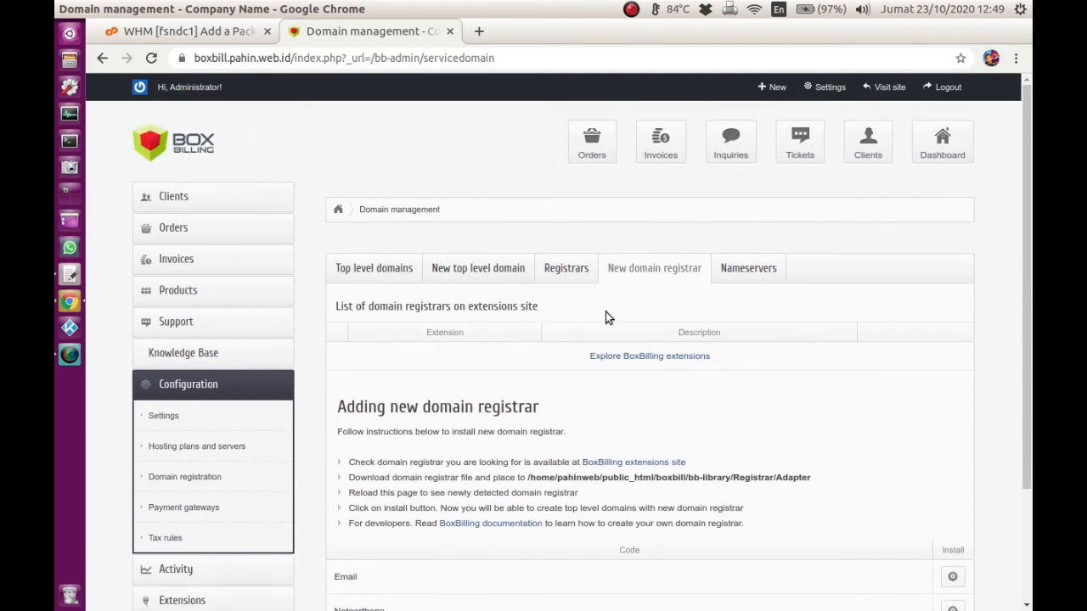
# Open the default nameserver settings for new domain registrations and look over the nameserver fields.
pyautogui.click(741, 278)
pyautogui.click(532, 374)
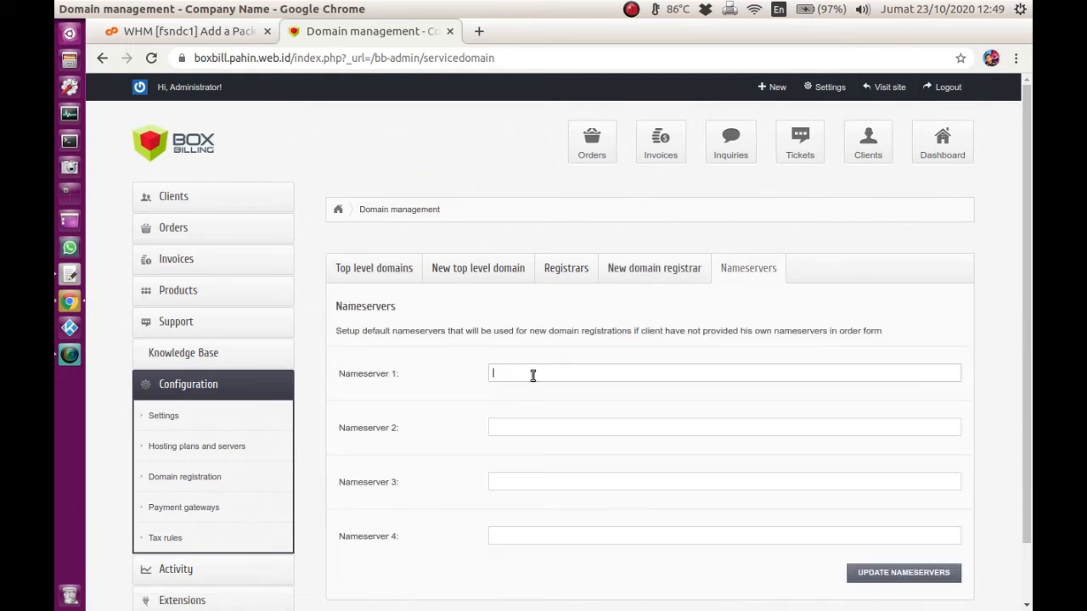
pyautogui.scroll(-1, 560, 383)
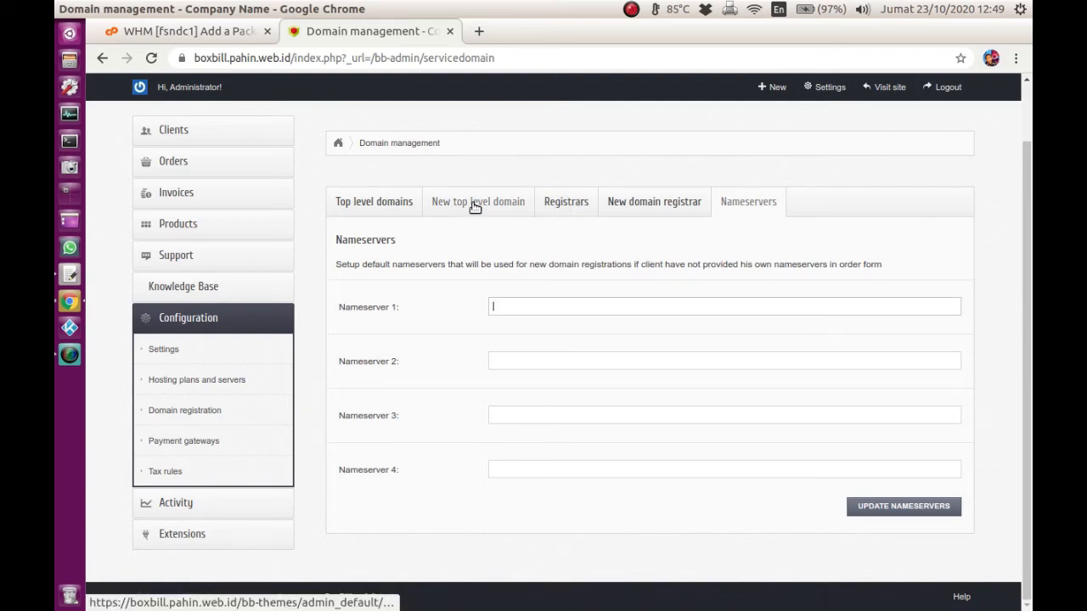
# Look through the registrars, the top level domain list, and the fields of the form for adding a top level domain.
pyautogui.click(558, 206)
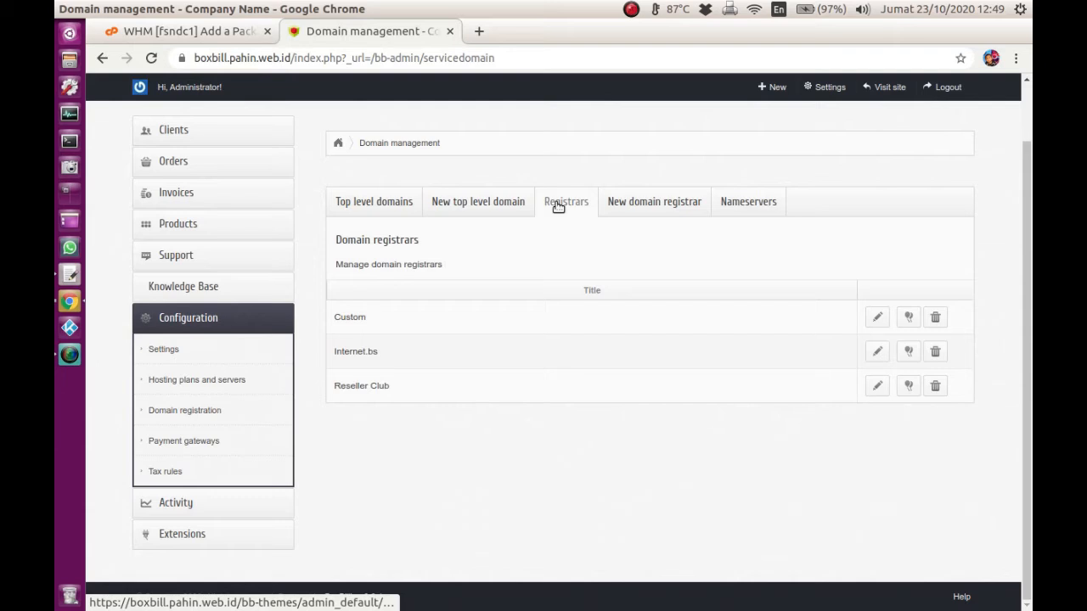
pyautogui.click(362, 206)
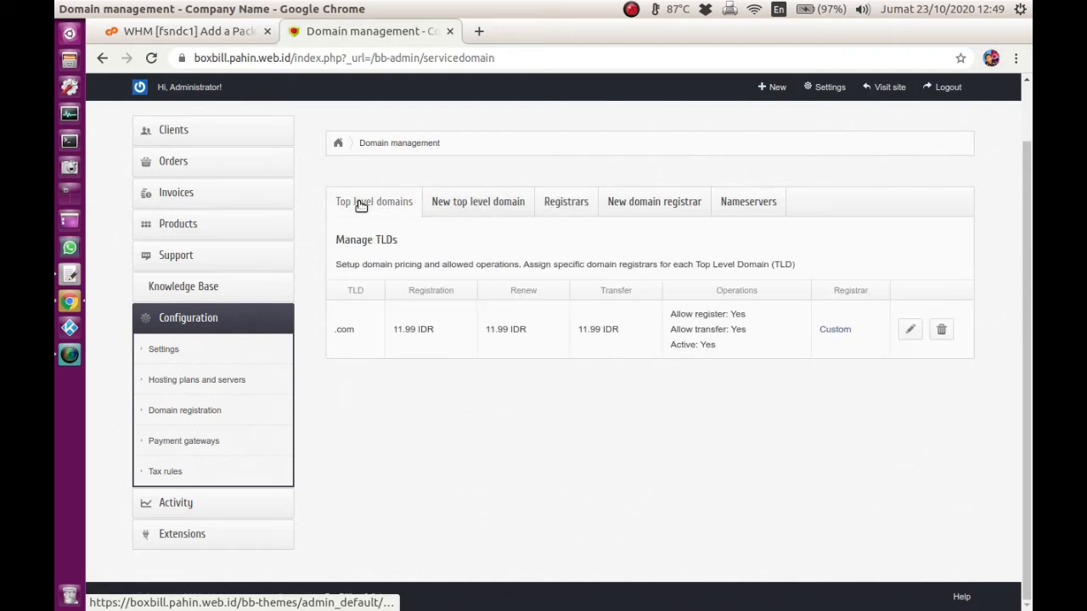
pyautogui.click(456, 212)
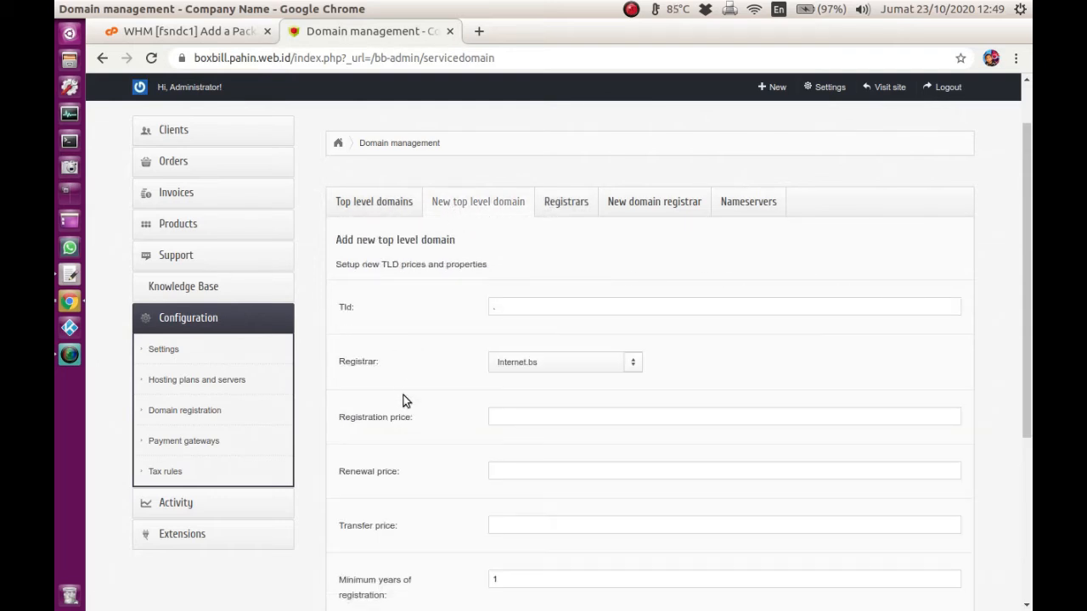
pyautogui.scroll(-5, 405, 397)
pyautogui.scroll(5, 403, 397)
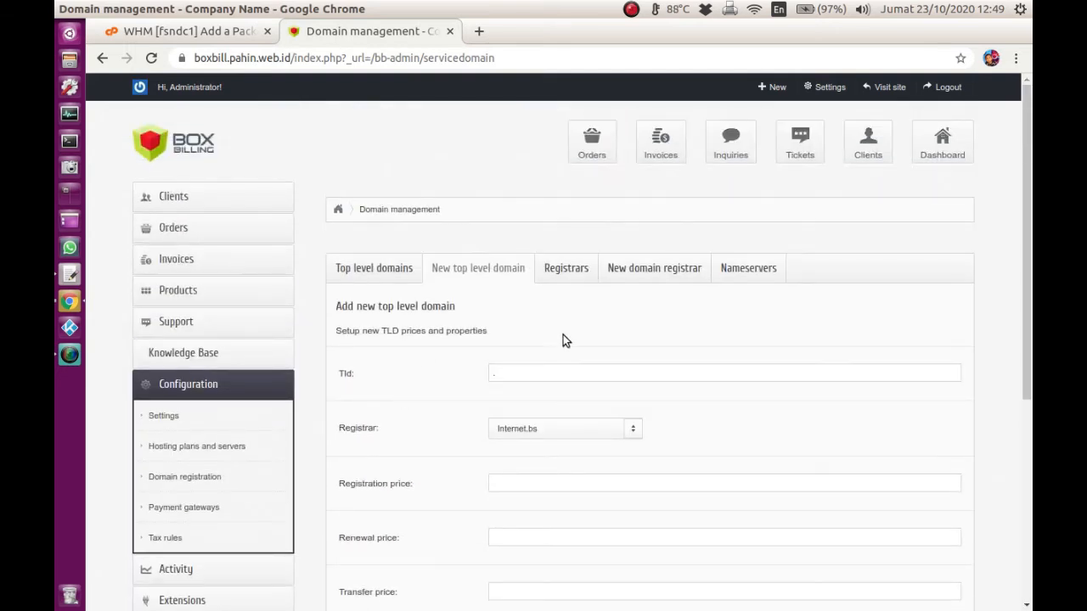
pyautogui.click(382, 274)
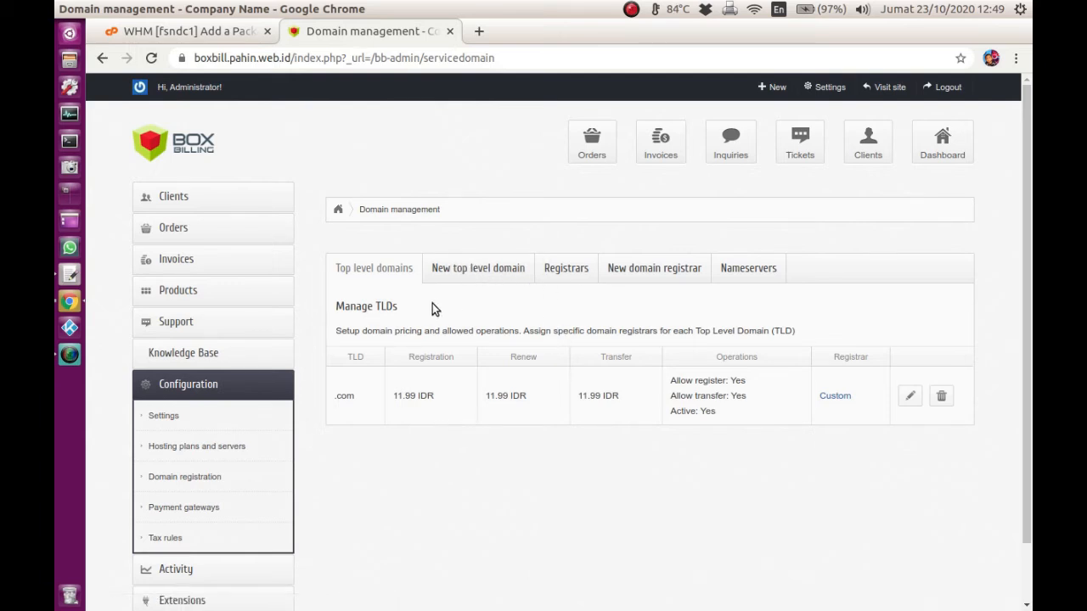
pyautogui.click(553, 270)
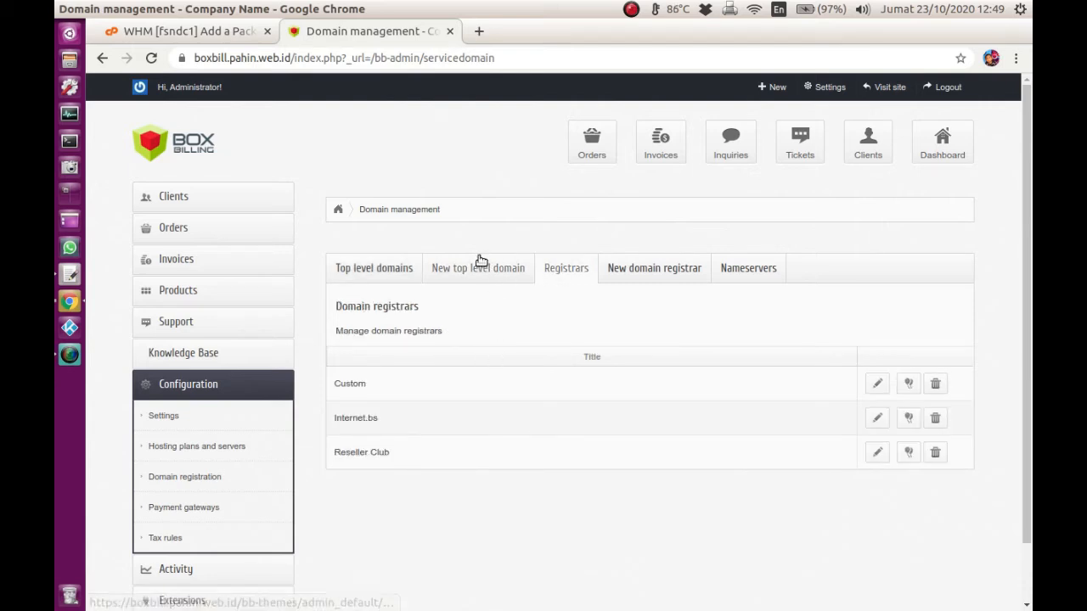
pyautogui.click(478, 270)
pyautogui.click(391, 268)
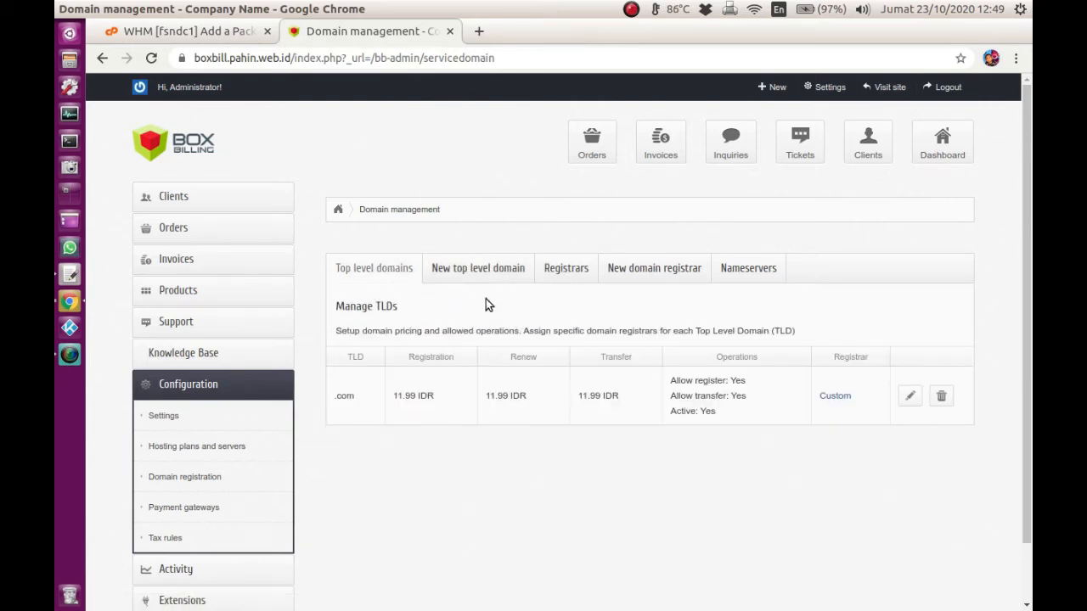
# Try out the new top level domain form with .net as the TLD and Custom as the registrar, and look over its remaining fields.
pyautogui.click(478, 269)
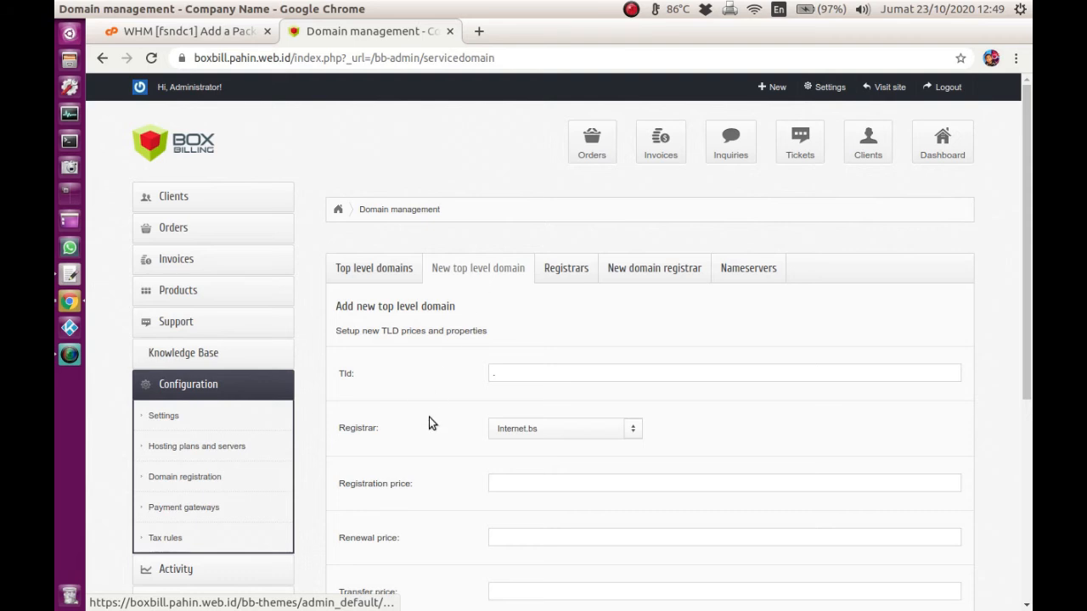
pyautogui.click(563, 376)
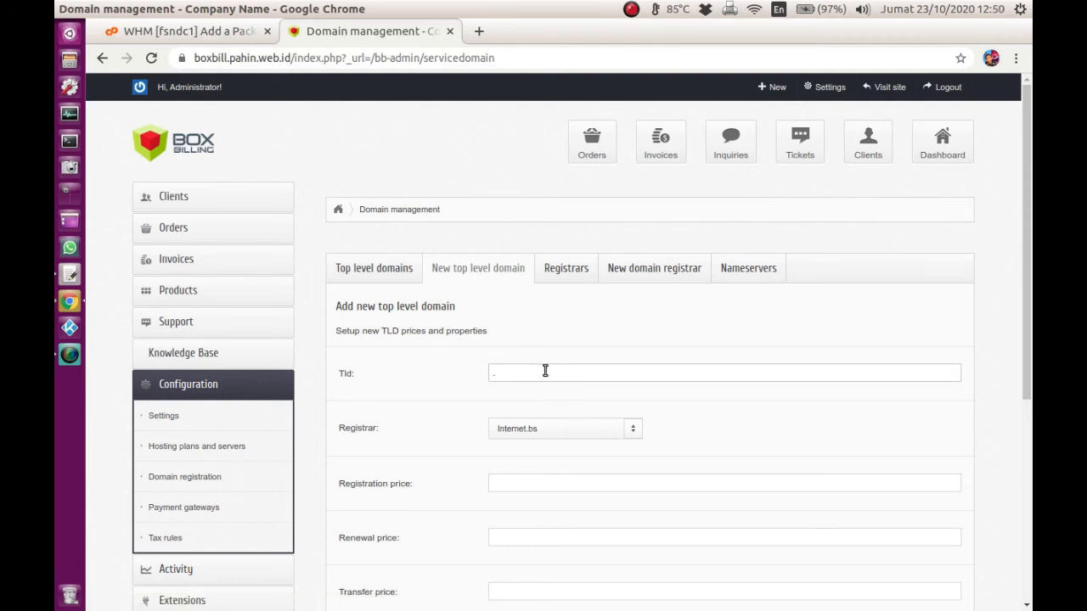
pyautogui.write('net')
pyautogui.click(631, 429)
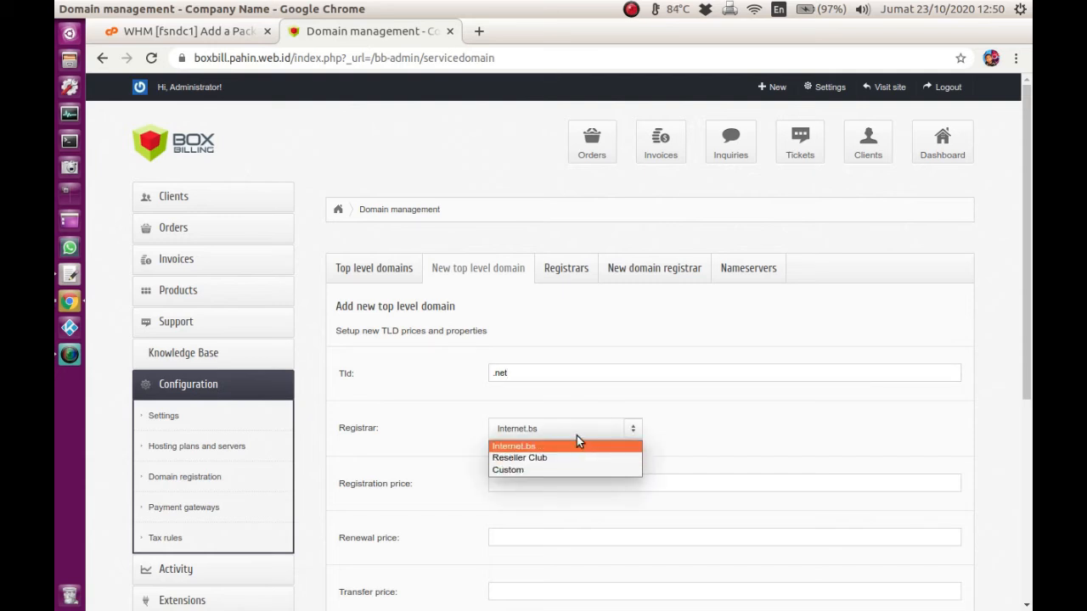
pyautogui.click(507, 470)
pyautogui.scroll(-4, 599, 433)
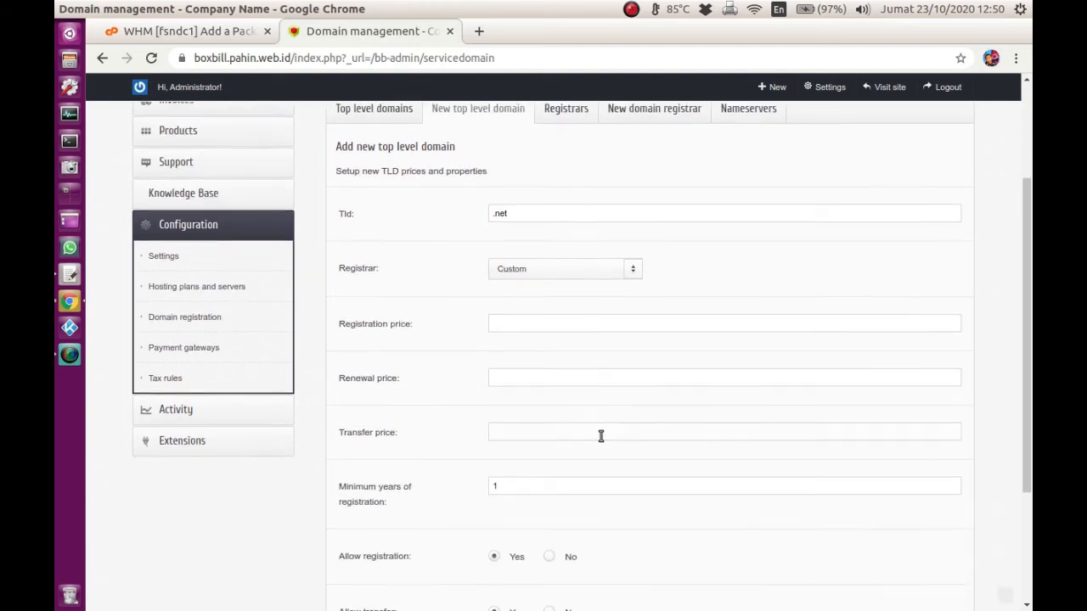
pyautogui.click(534, 315)
pyautogui.click(513, 365)
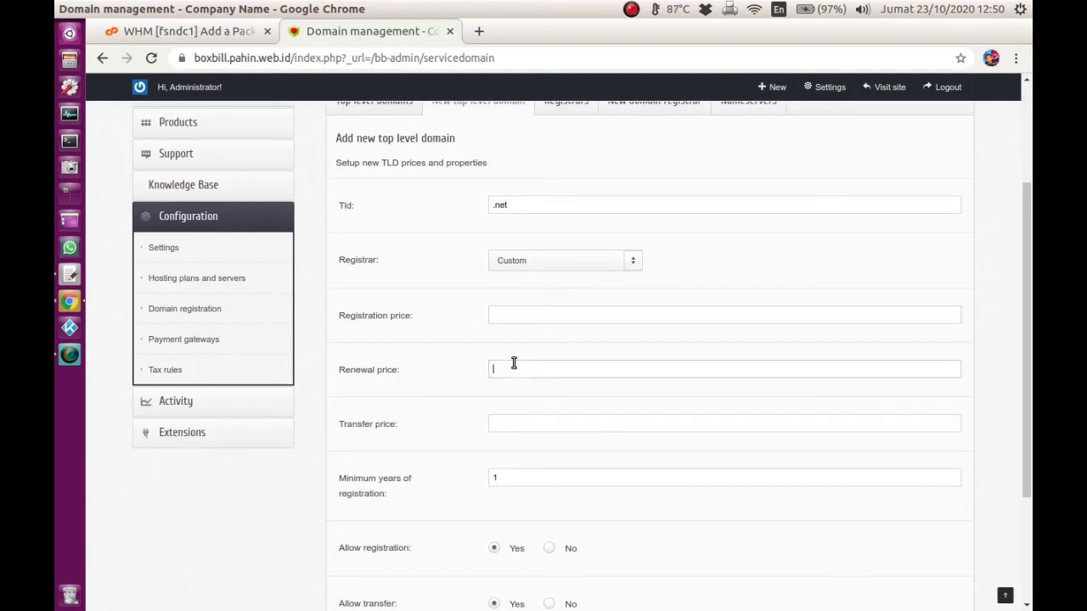
pyautogui.scroll(-4, 570, 387)
pyautogui.scroll(8, 570, 387)
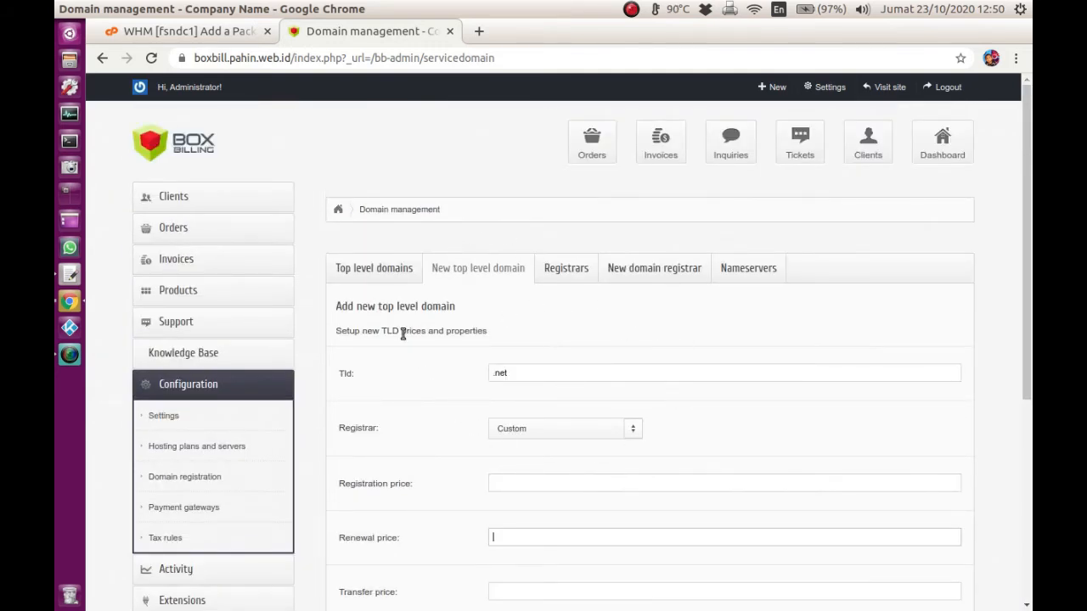
# Return to the top level domain list and review the .com entry's prices and allowed operations.
pyautogui.click(373, 272)
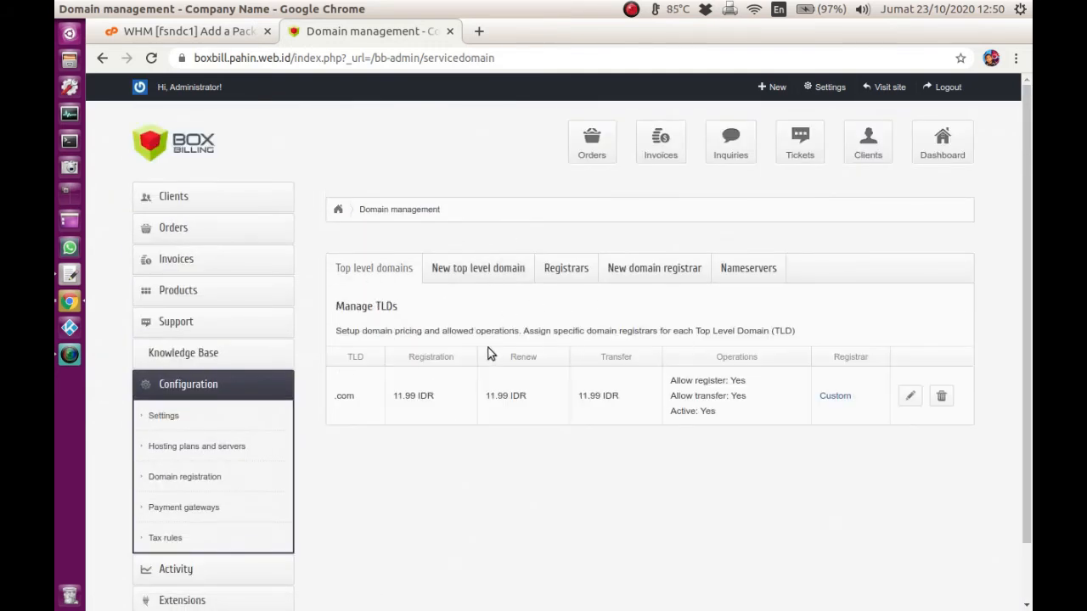
pyautogui.moveTo(339, 398); pyautogui.dragTo(768, 421)
pyautogui.click(767, 421)
# Revisit the hosting plans and servers, and look over the existing products and product categories.
pyautogui.click(184, 445)
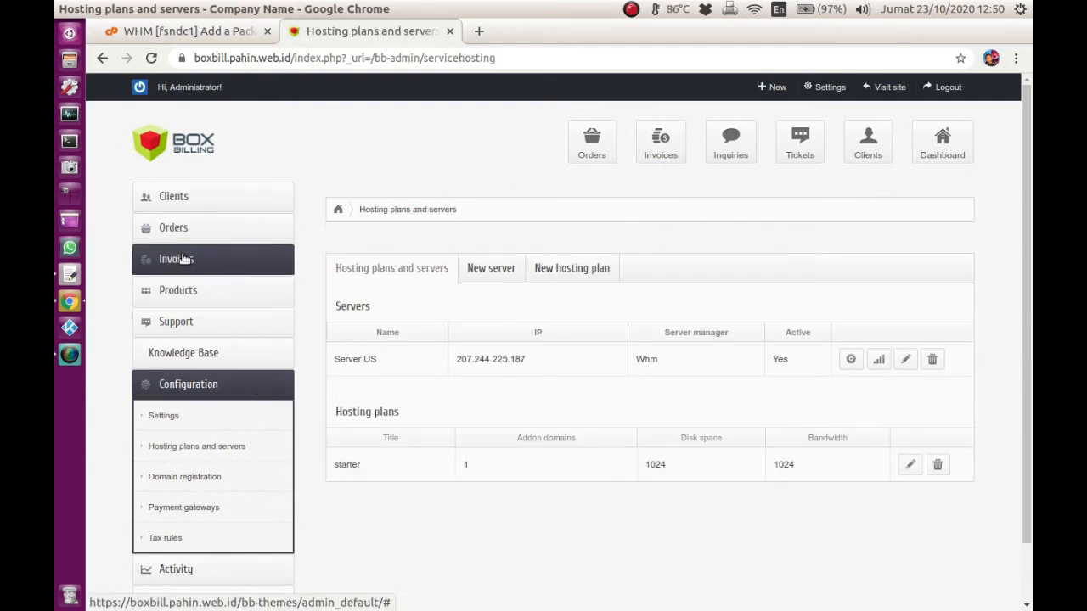
pyautogui.click(186, 298)
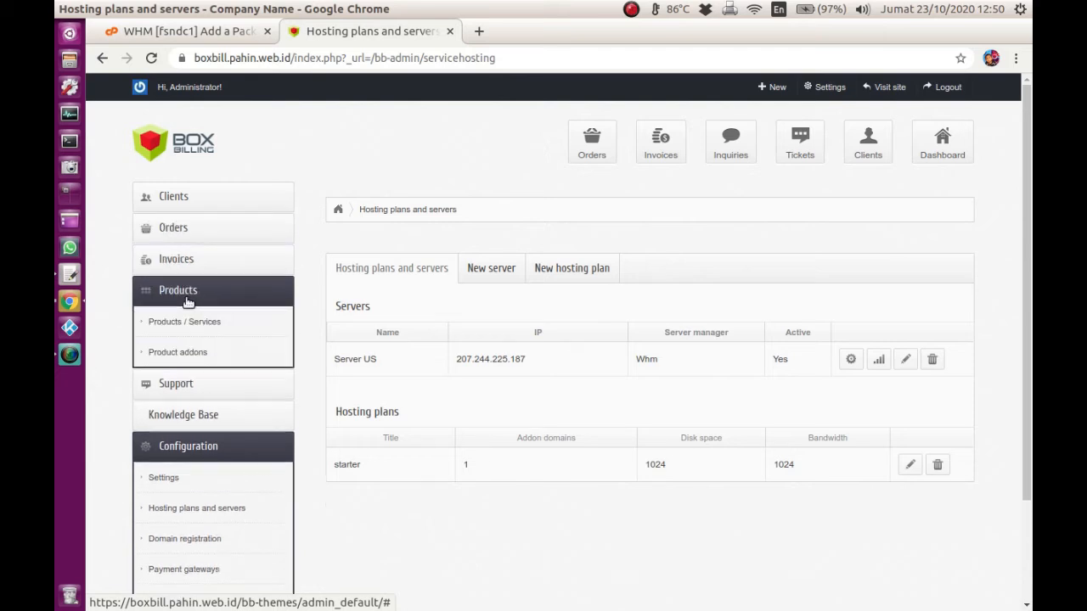
pyautogui.click(200, 327)
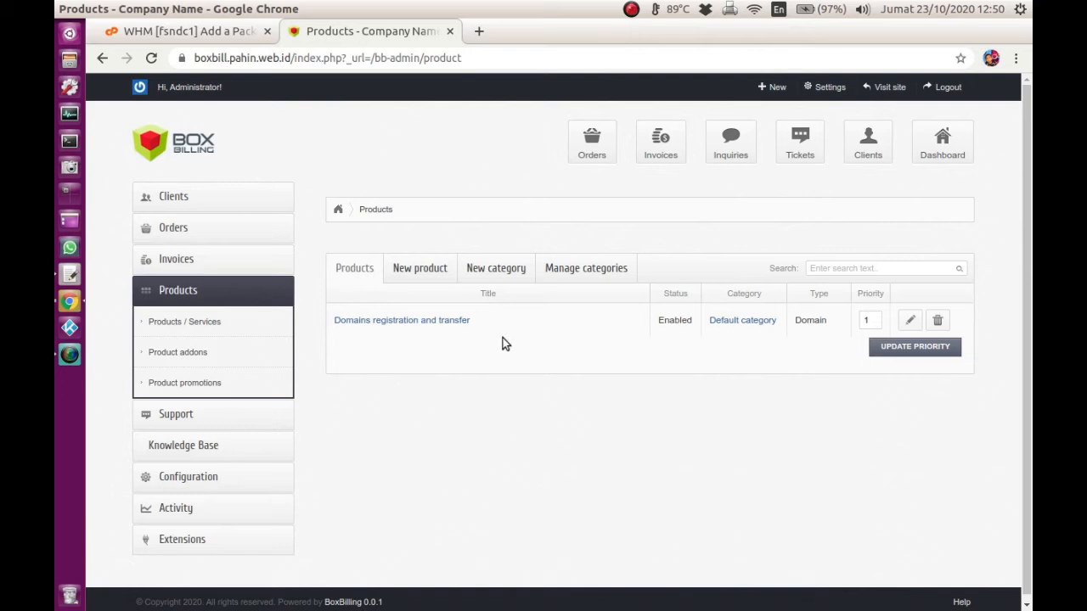
pyautogui.click(575, 270)
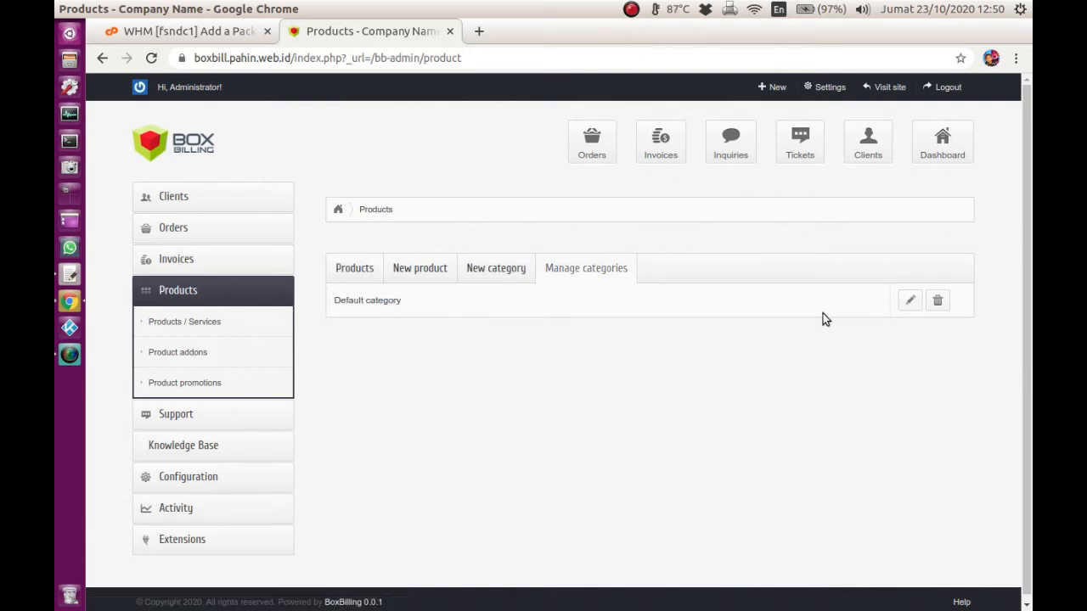
pyautogui.click(353, 272)
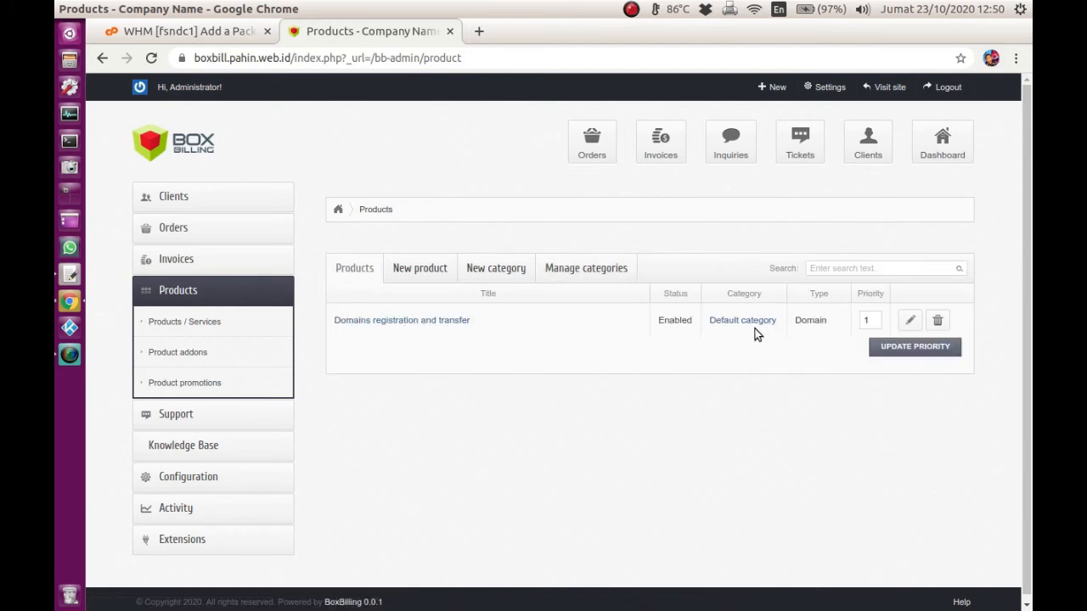
# Rename the default product category to Domain and save the category.
pyautogui.click(584, 270)
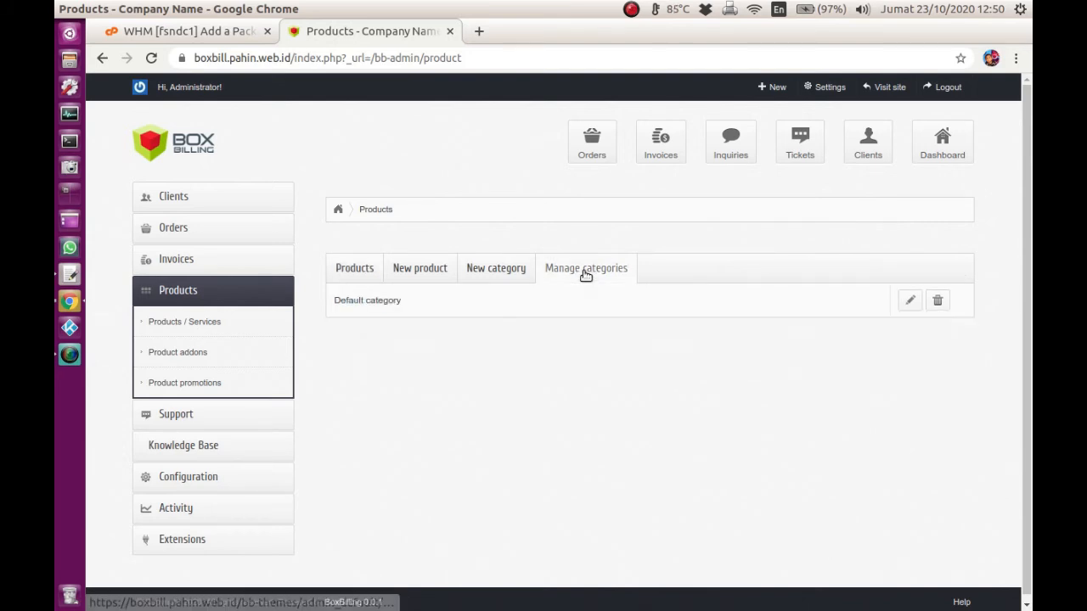
pyautogui.click(910, 300)
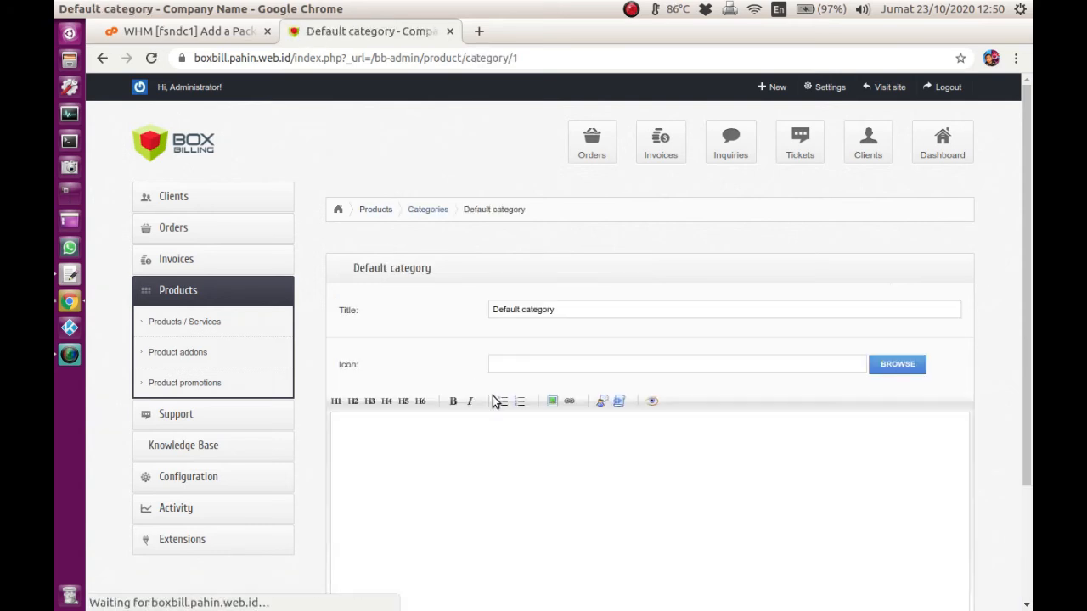
pyautogui.moveTo(585, 311); pyautogui.dragTo(441, 297)
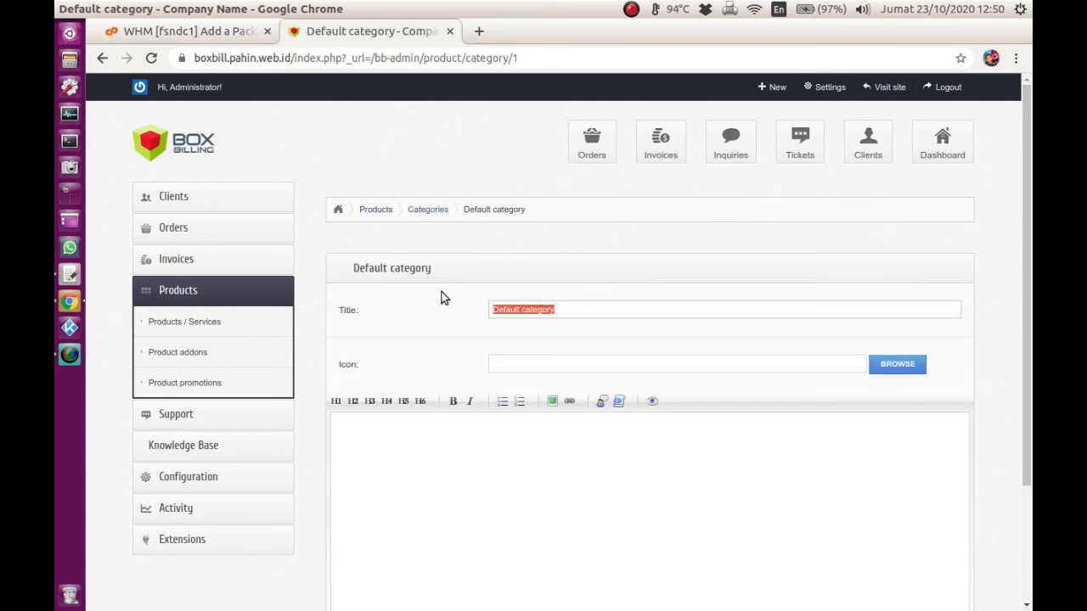
pyautogui.write('Domain')
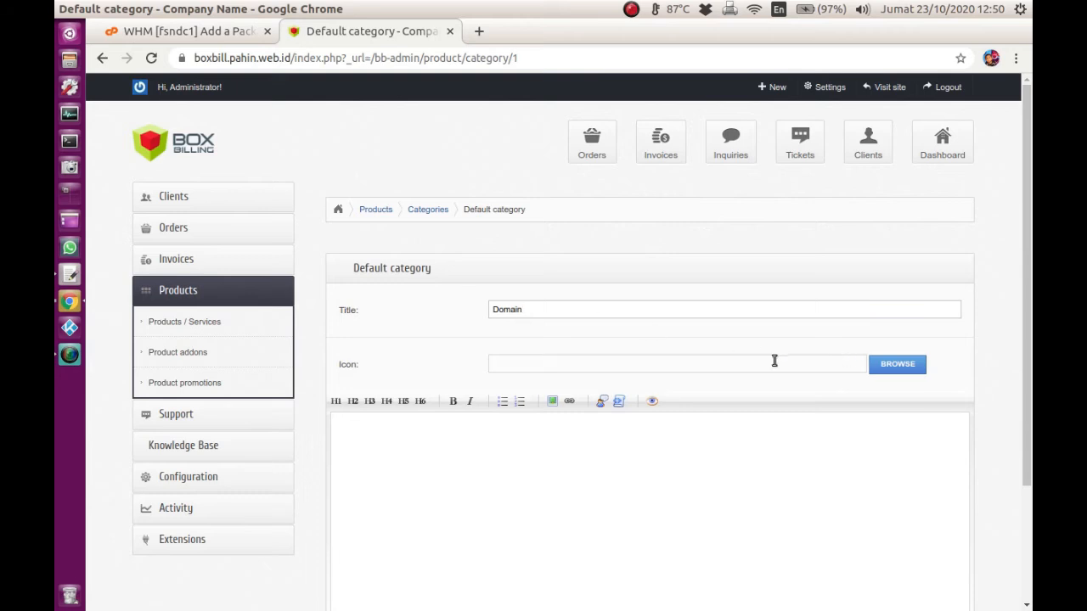
pyautogui.scroll(-3, 569, 339)
pyautogui.click(930, 523)
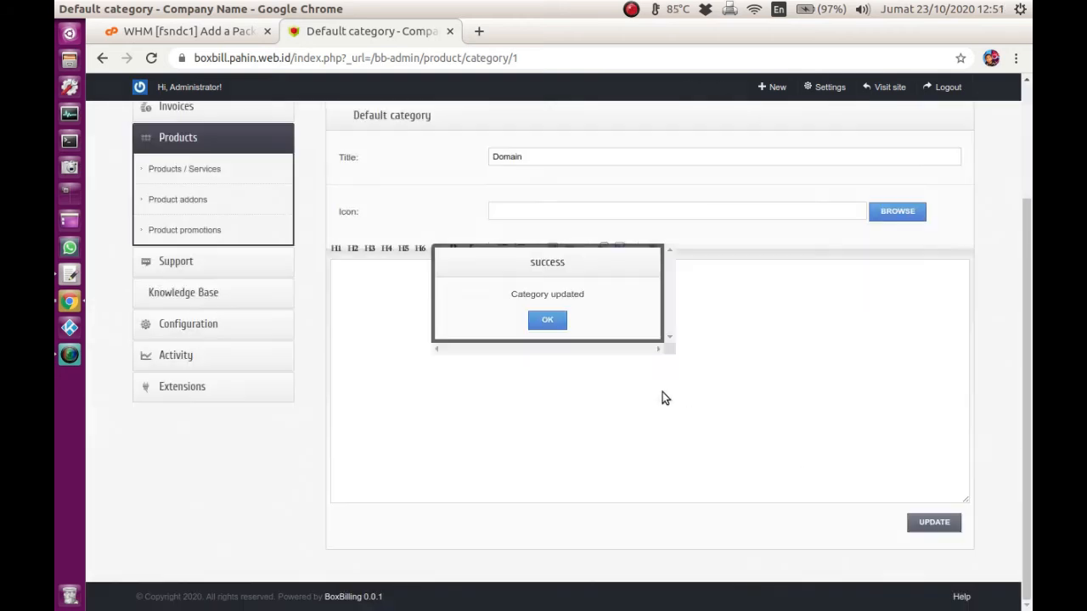
pyautogui.click(552, 321)
pyautogui.scroll(3, 555, 327)
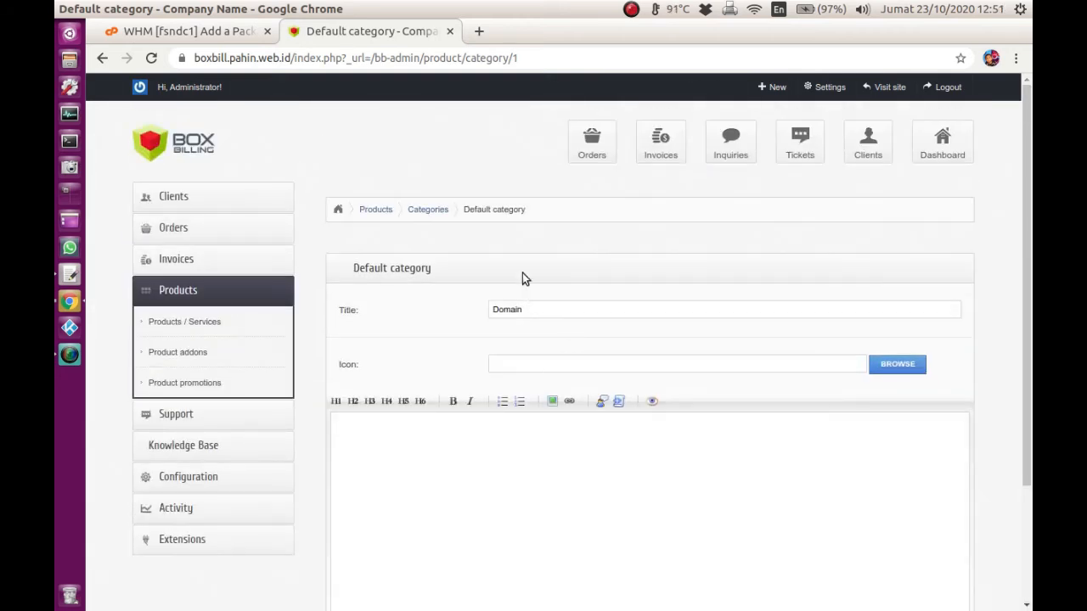
# Create a product category titled Hosting Unlimited without an icon or description, and check the category list.
pyautogui.click(429, 209)
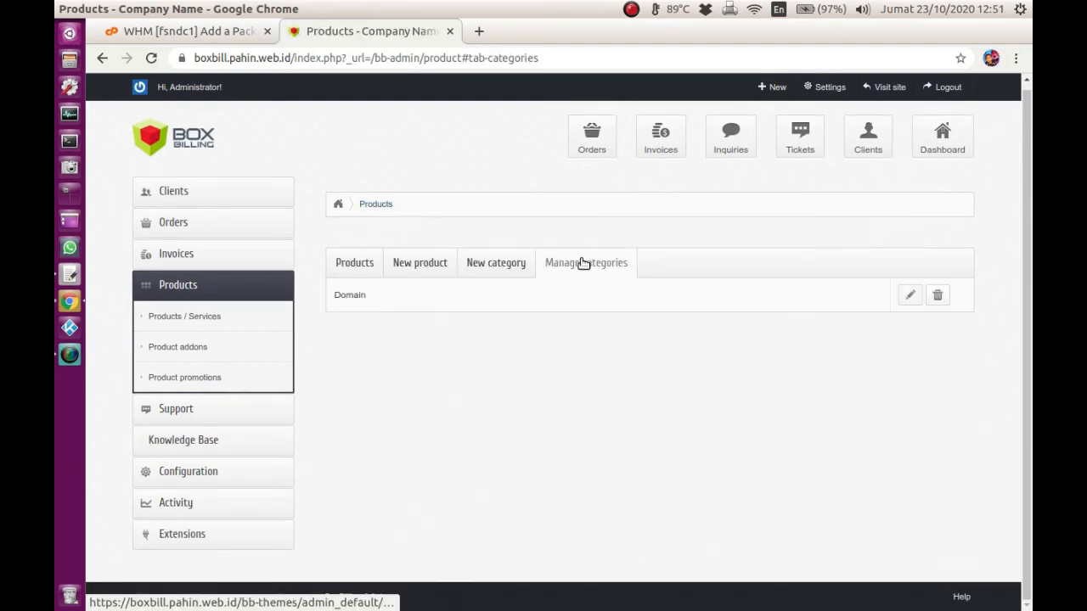
pyautogui.click(498, 261)
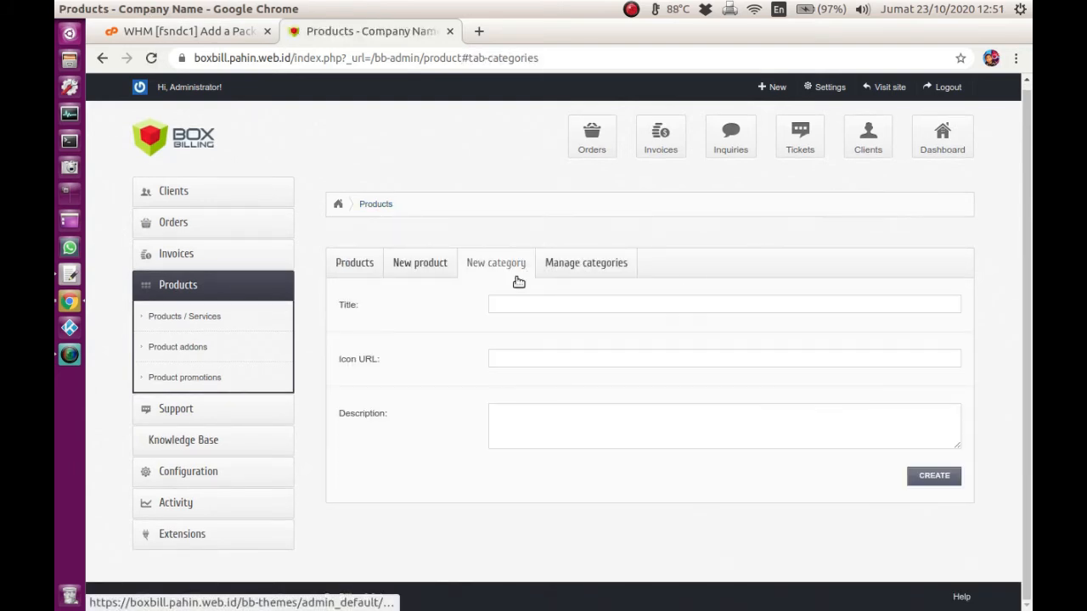
pyautogui.click(521, 306)
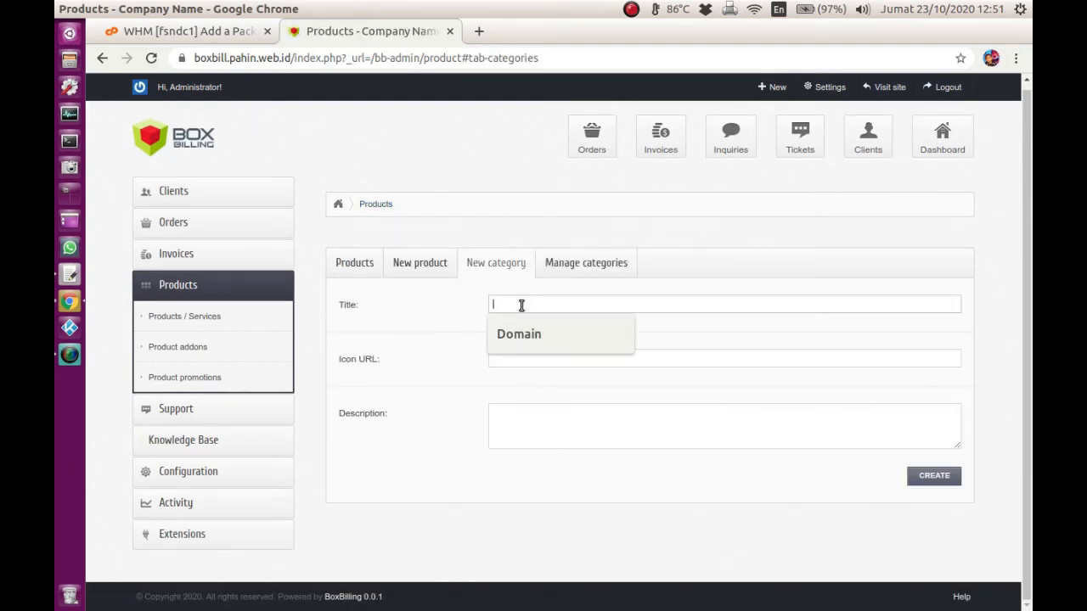
pyautogui.write('Hosting')
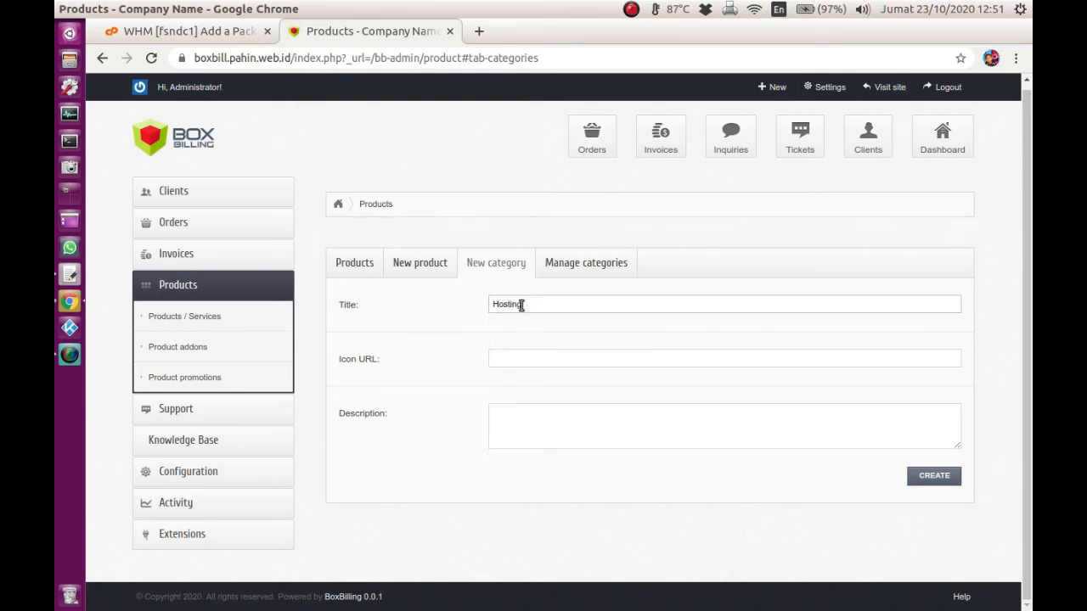
pyautogui.write(' Unlimited')
pyautogui.click(575, 357)
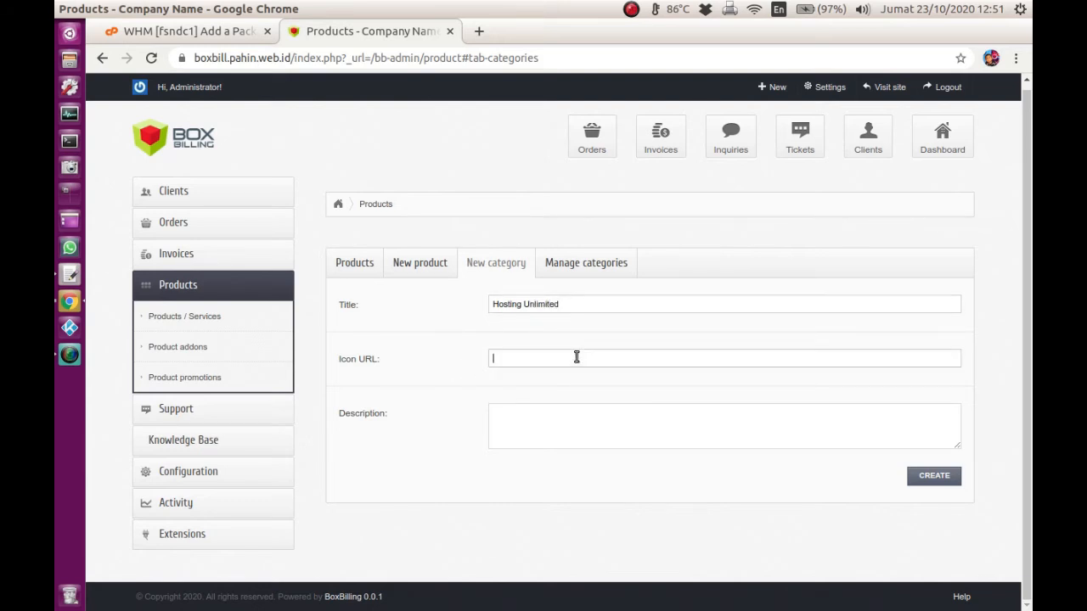
pyautogui.click(571, 419)
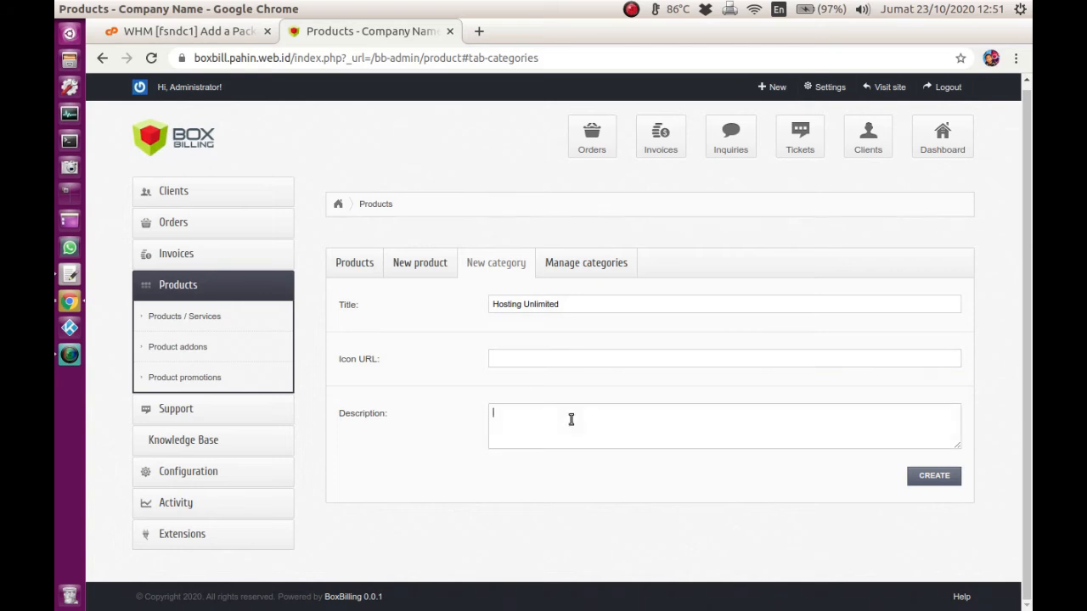
pyautogui.click(929, 477)
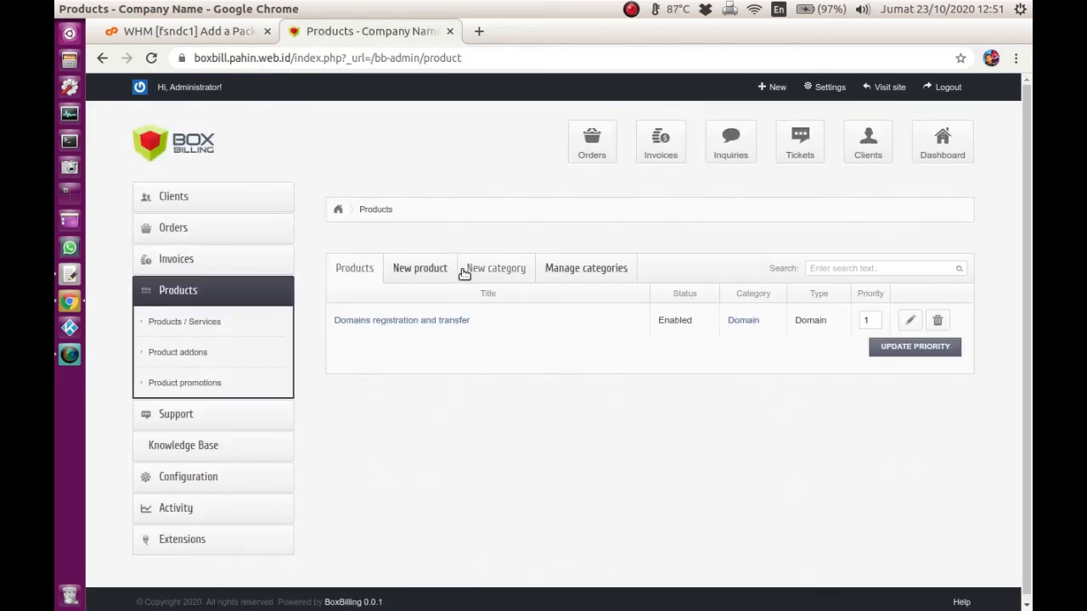
pyautogui.click(553, 268)
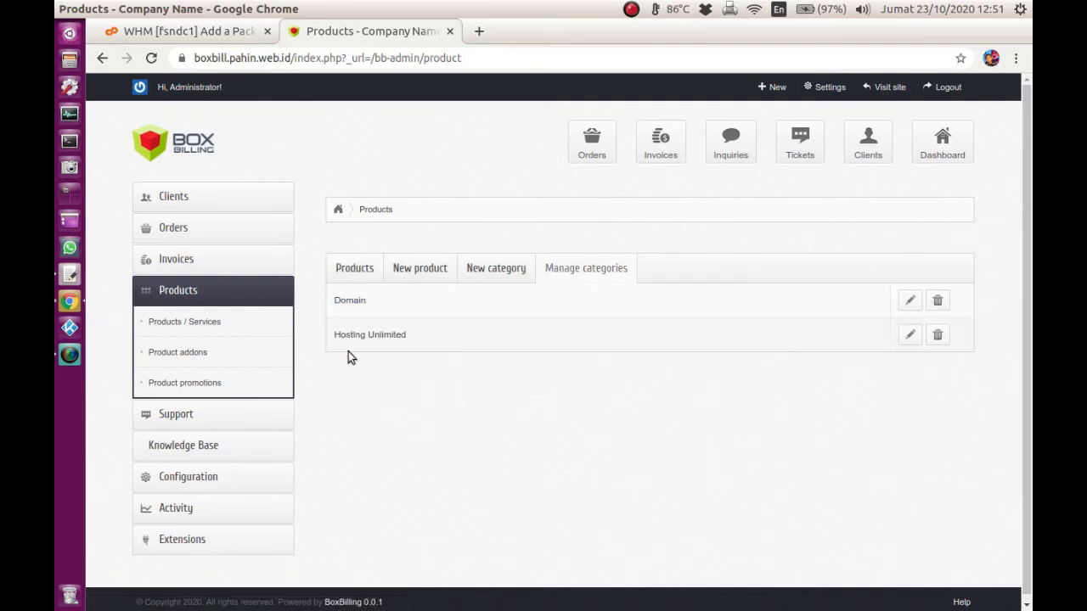
# Create a product of type Hosting in the Hosting Unlimited category, titled Paket Starter.
pyautogui.click(426, 271)
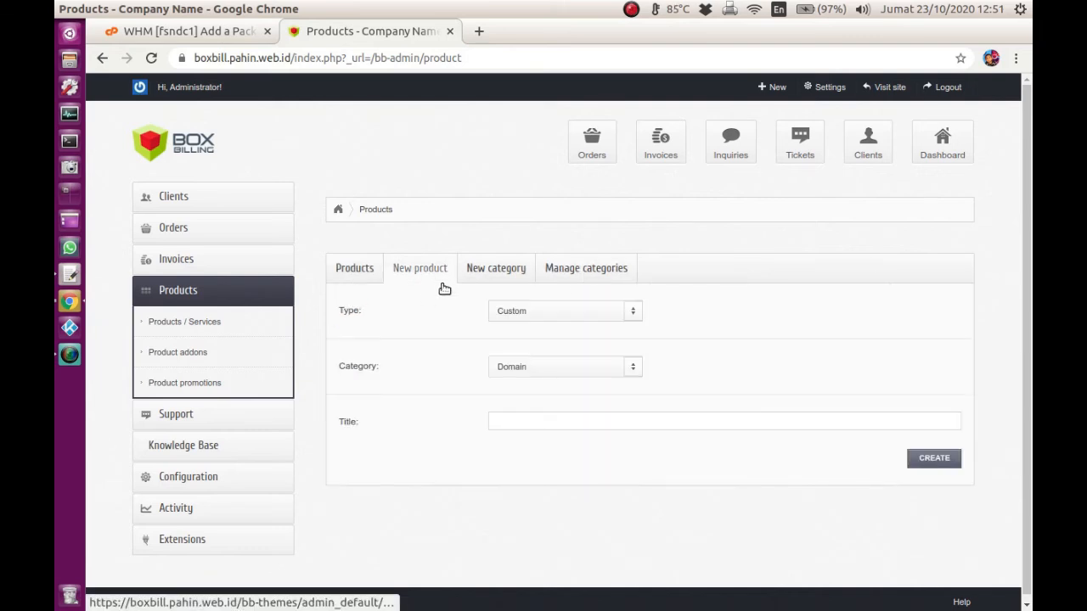
pyautogui.click(369, 272)
pyautogui.click(407, 272)
pyautogui.click(634, 312)
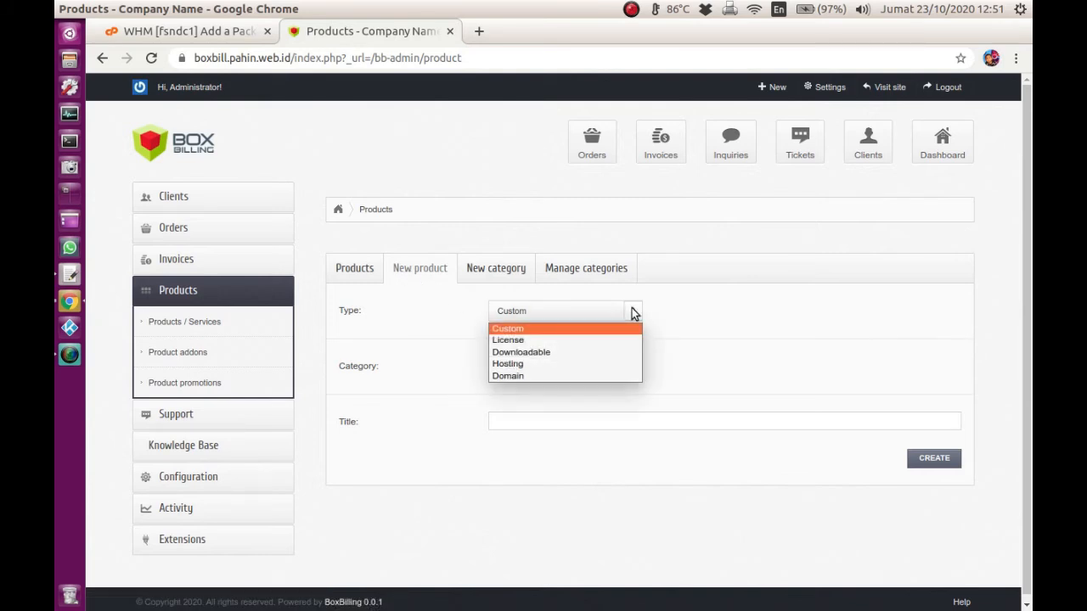
pyautogui.click(520, 365)
pyautogui.click(542, 369)
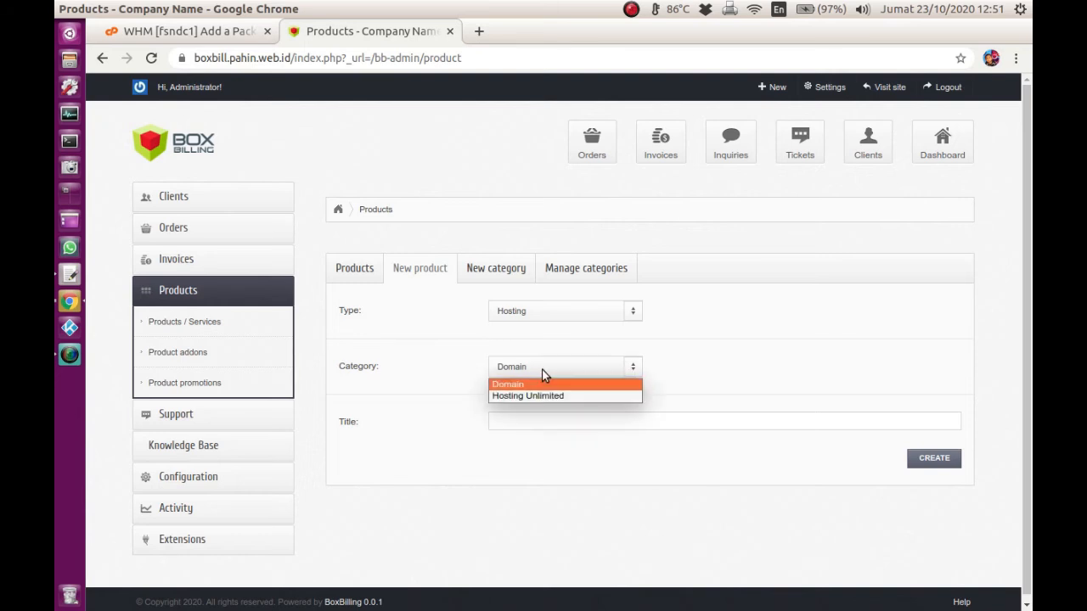
pyautogui.click(534, 395)
pyautogui.click(585, 423)
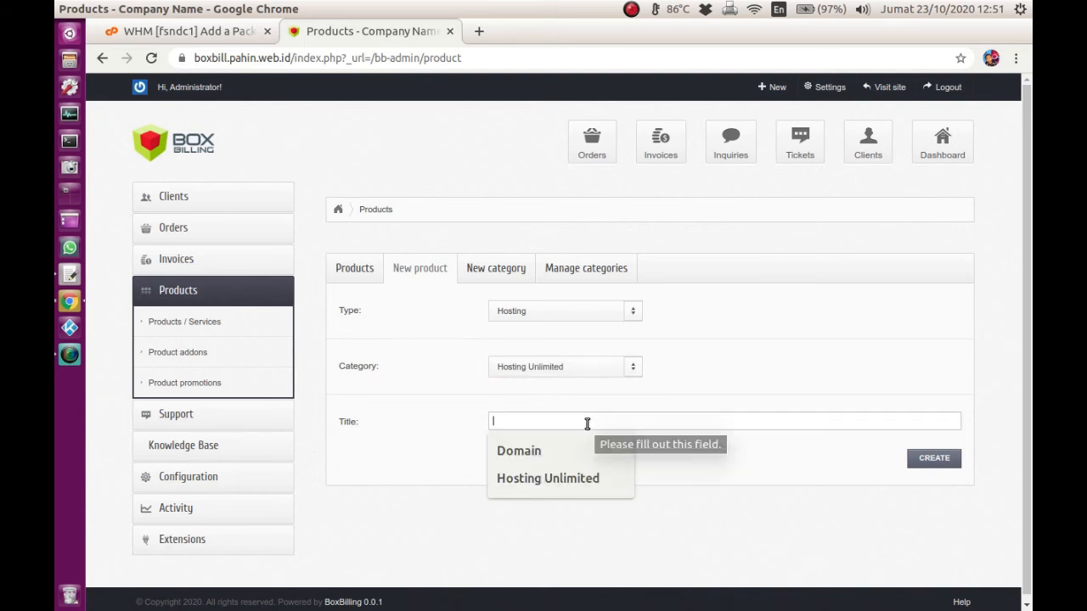
pyautogui.write('Paket Starter')
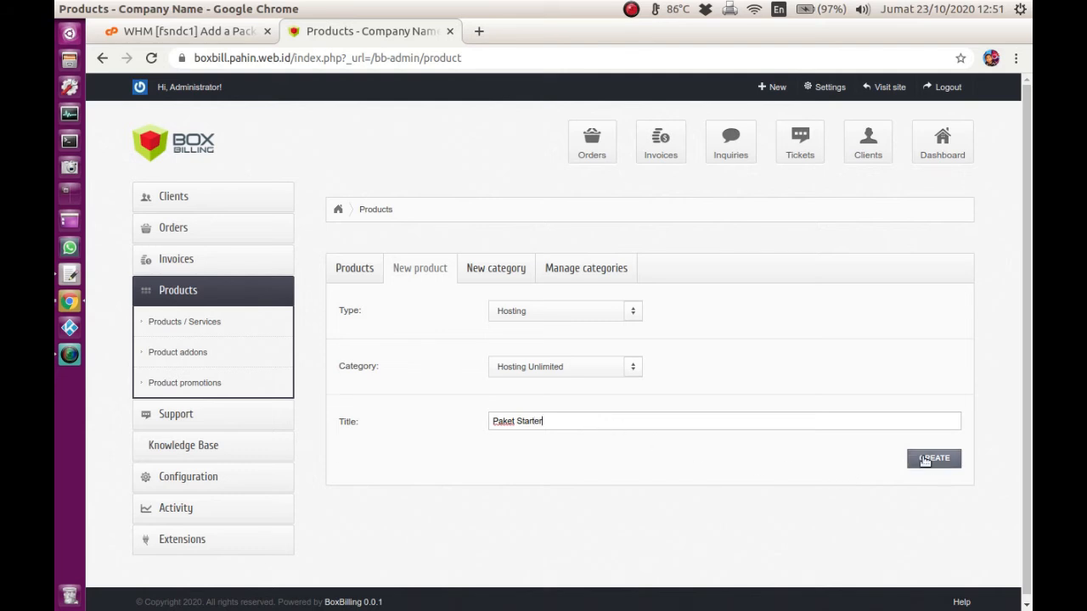
pyautogui.click(926, 459)
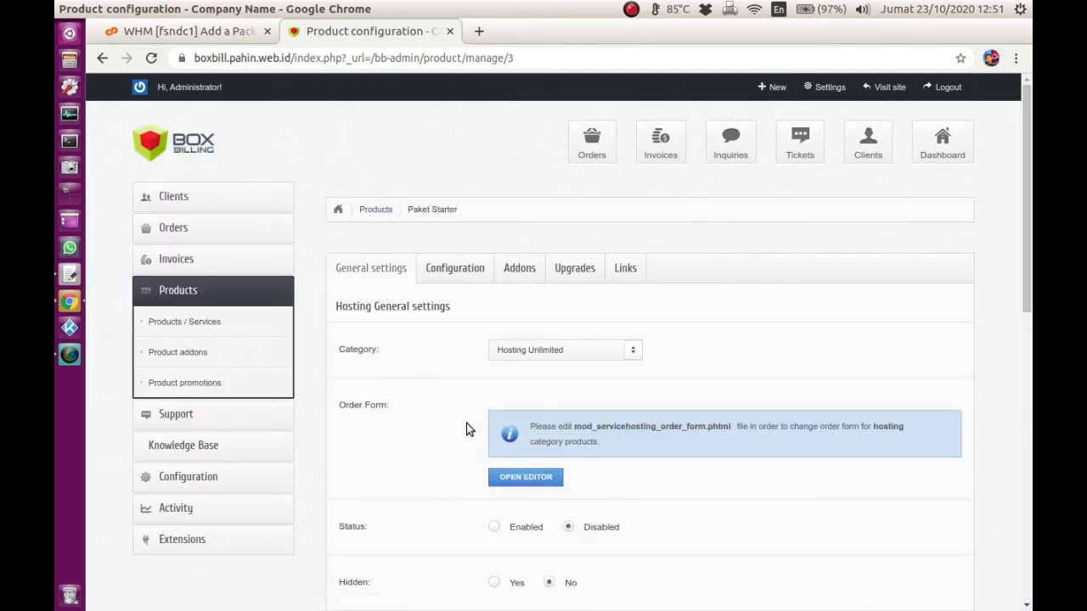
# Set the Paket Starter product's status to Enabled and look over its visibility, activation, title and slug settings.
pyautogui.scroll(-4, 429, 365)
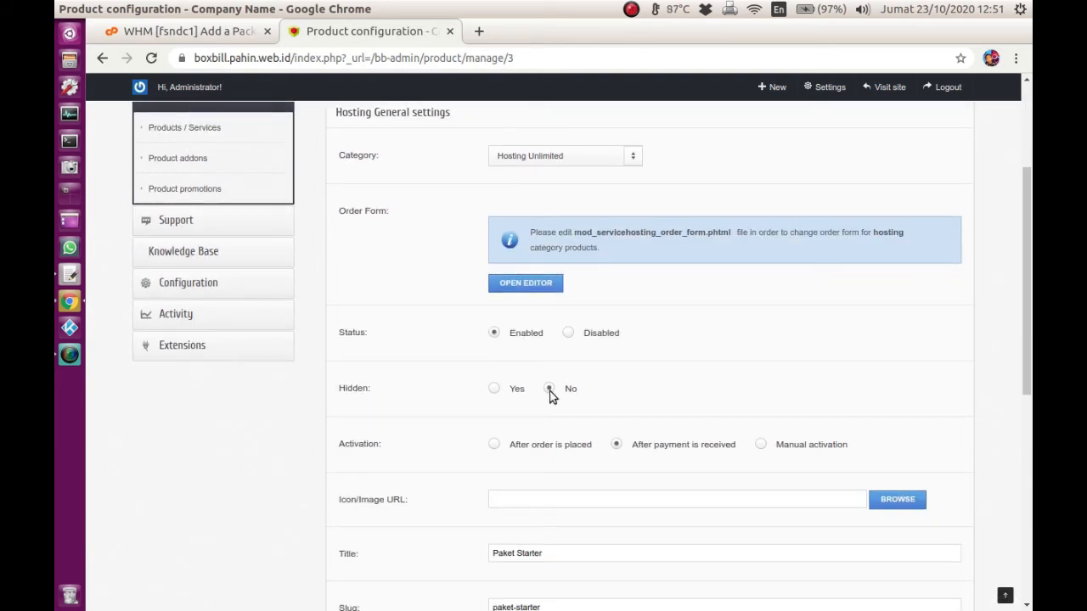
pyautogui.scroll(-1, 434, 455)
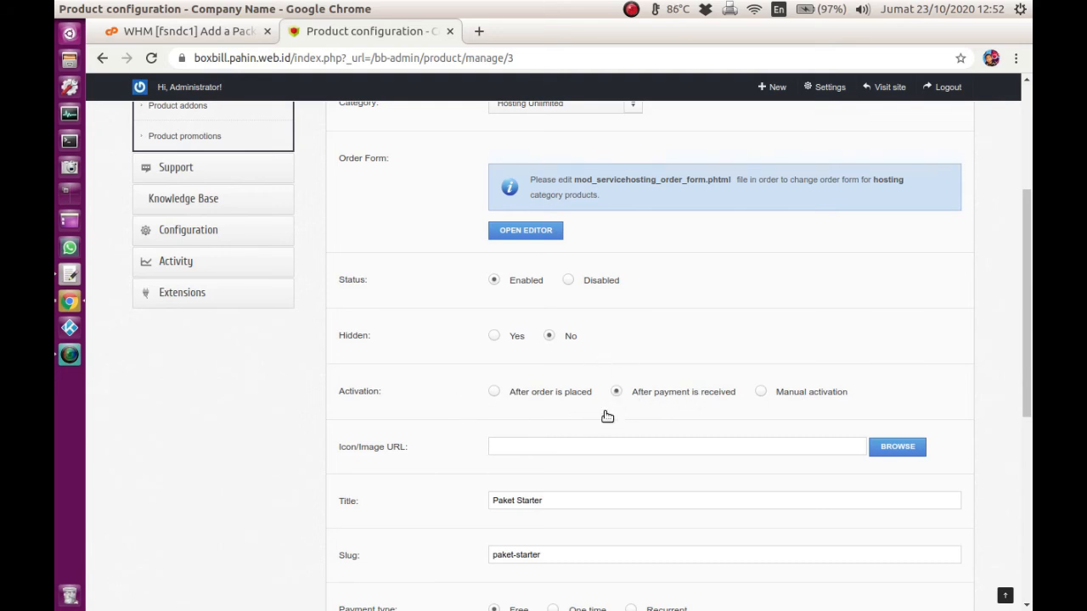
pyautogui.scroll(-3, 360, 447)
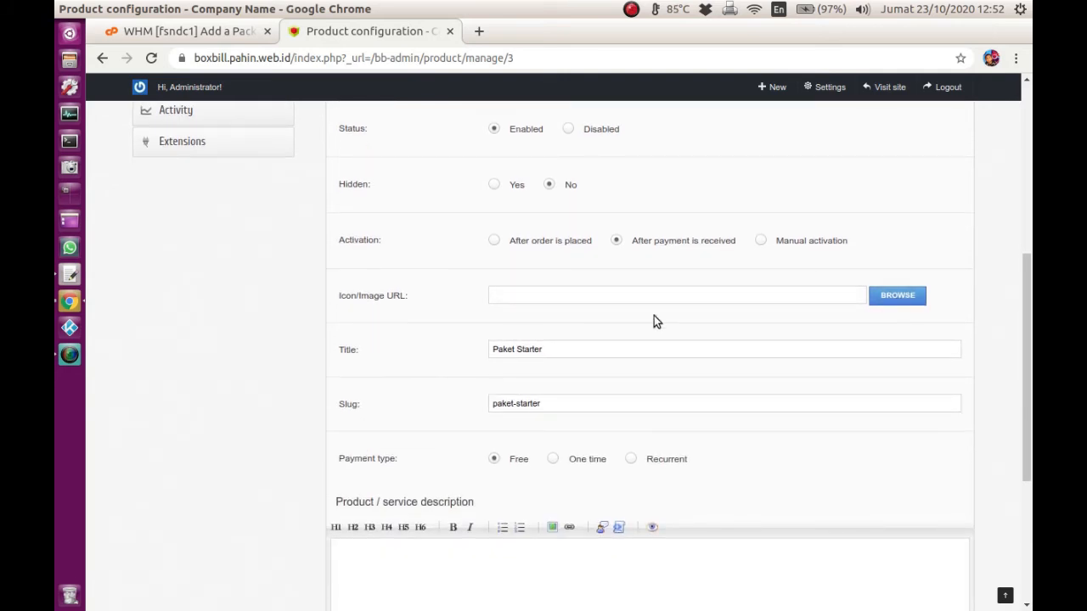
pyautogui.click(587, 347)
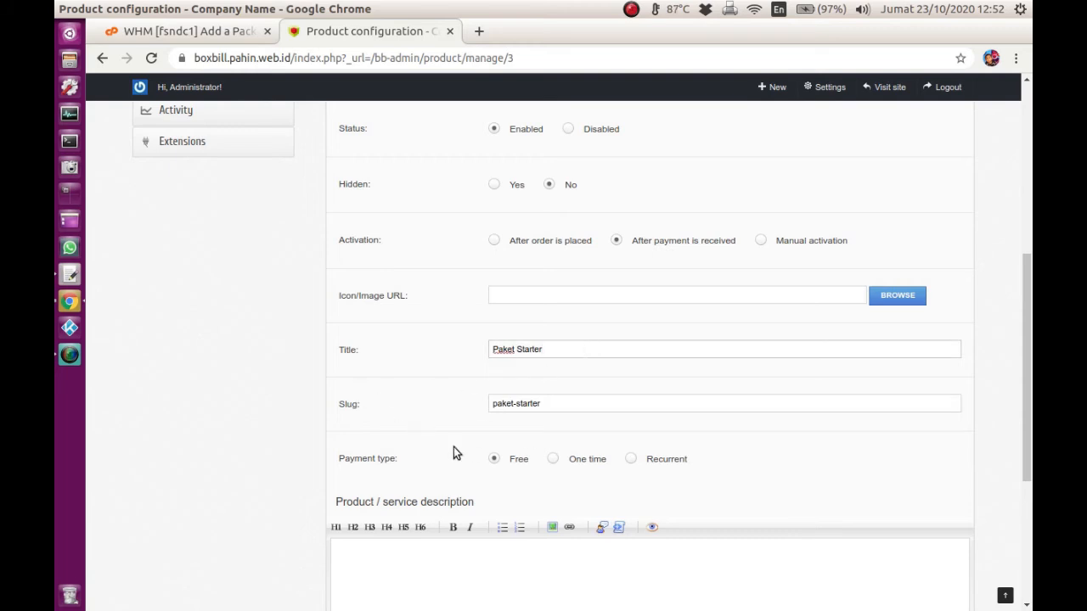
pyautogui.scroll(-3, 453, 449)
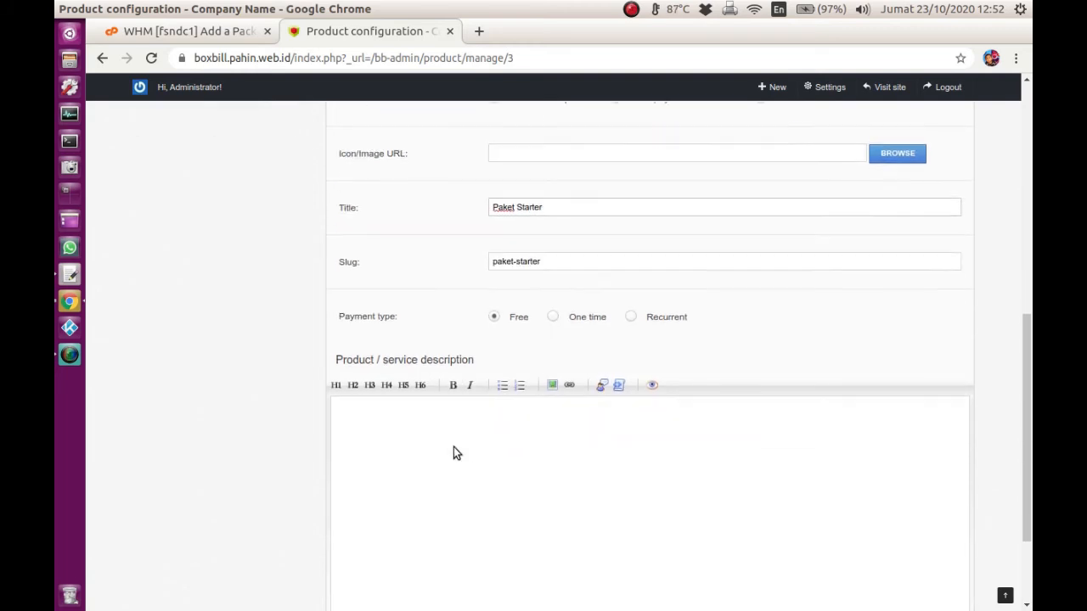
# Compare the one-time and free payment types, and set Paket Starter's payment type to Recurrent.
pyautogui.click(585, 316)
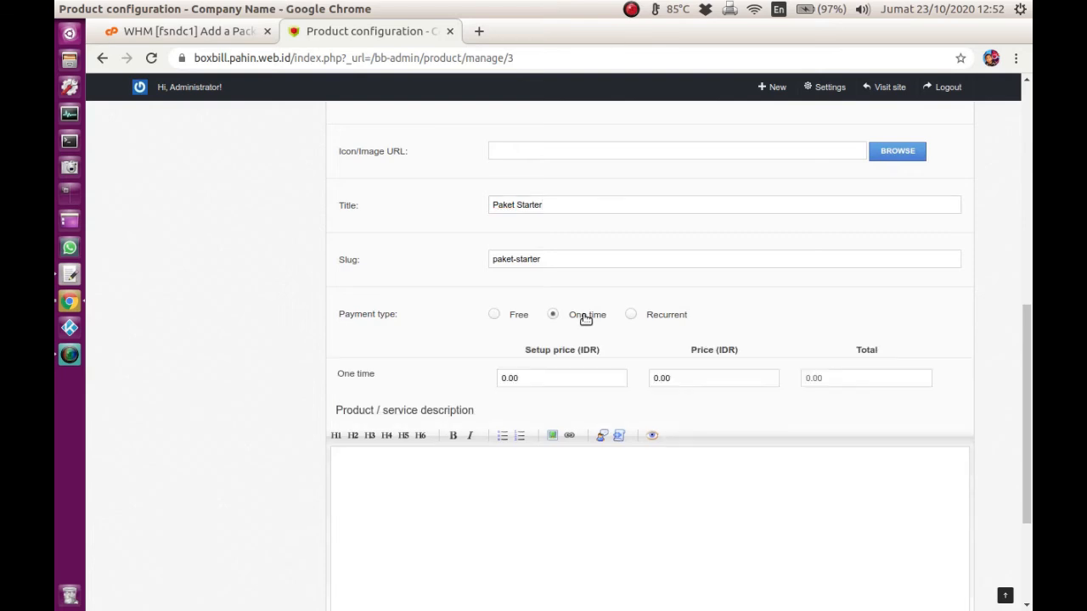
pyautogui.click(509, 315)
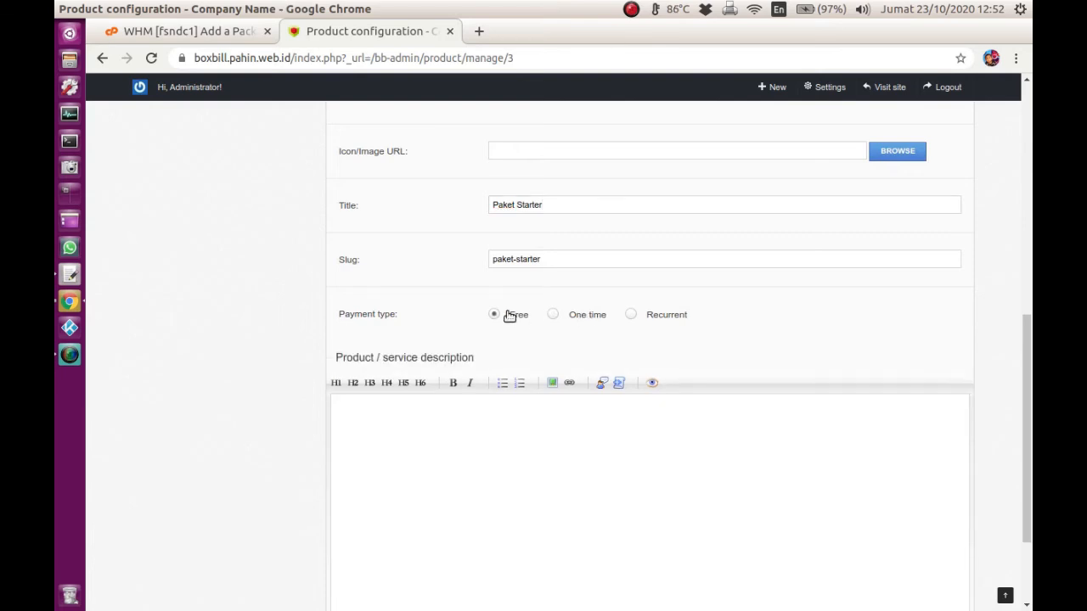
pyautogui.click(650, 313)
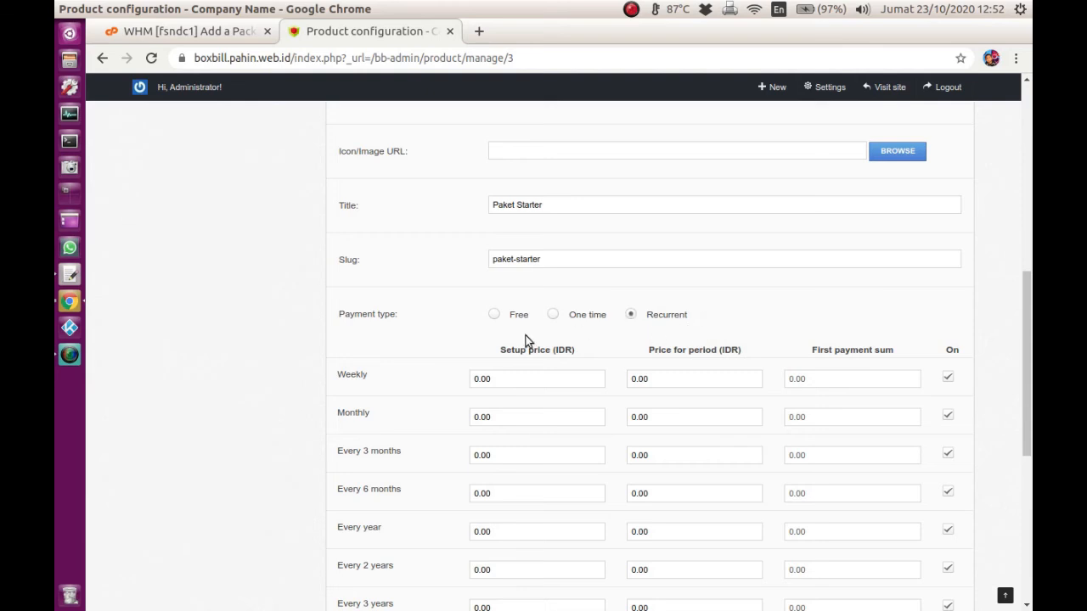
# Turn off every billing period except Every year, and set the yearly price for the period to 99000 IDR.
pyautogui.scroll(-2, 472, 421)
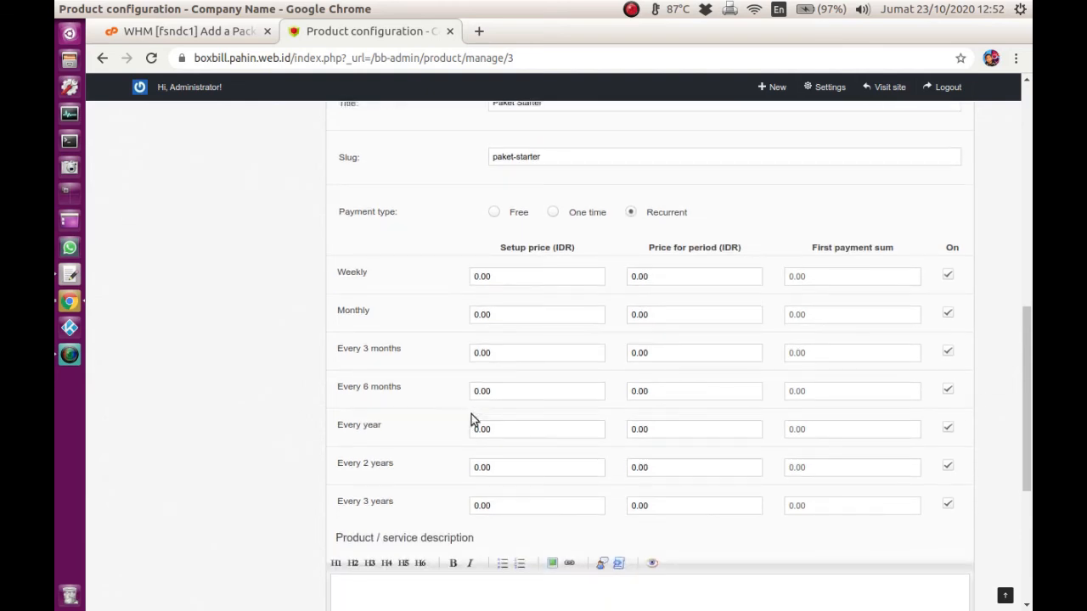
pyautogui.click(948, 277)
pyautogui.click(948, 350)
pyautogui.click(947, 388)
pyautogui.moveTo(687, 431); pyautogui.dragTo(608, 431)
pyautogui.write('99000')
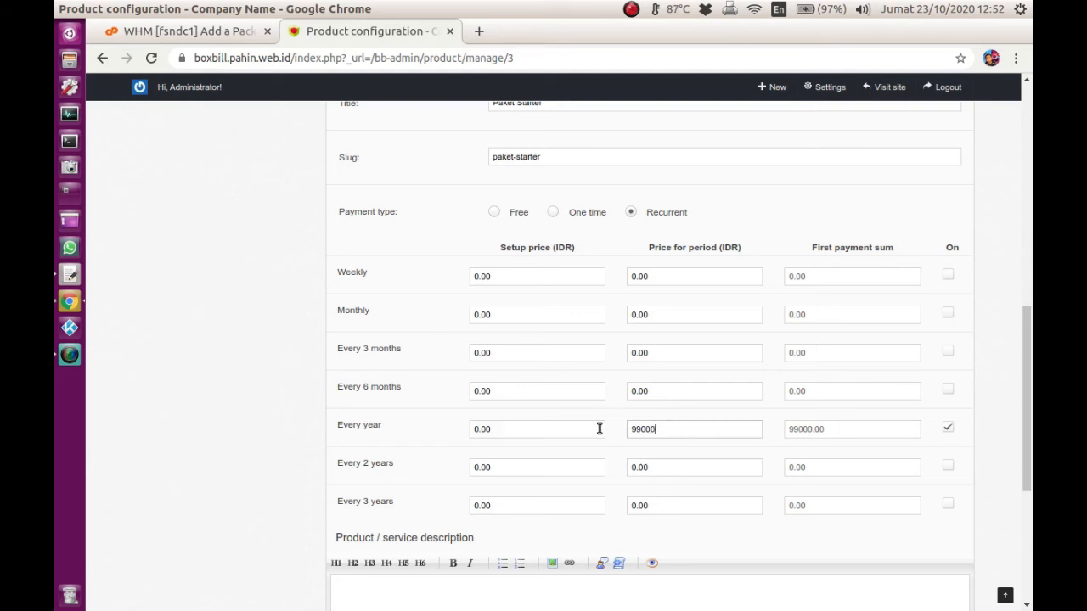
pyautogui.click(532, 429)
# Enter the product description lines Server US and SSD Unlimited plus a placeholder line of punctuation, and save the general settings.
pyautogui.scroll(-5, 417, 437)
pyautogui.click(416, 410)
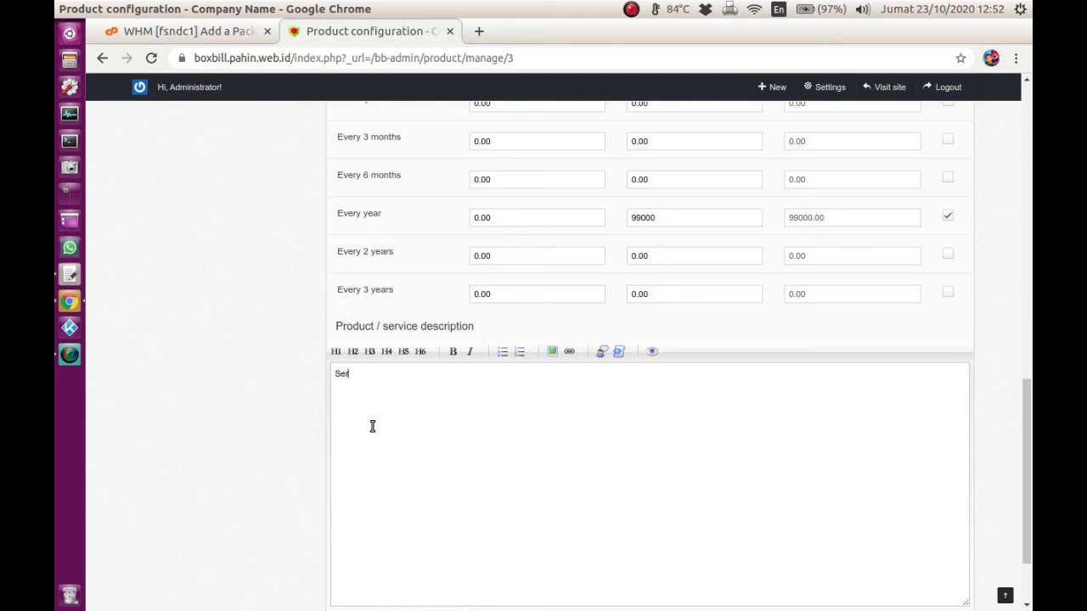
pyautogui.write('Server US')
pyautogui.scroll(-3, 519, 427)
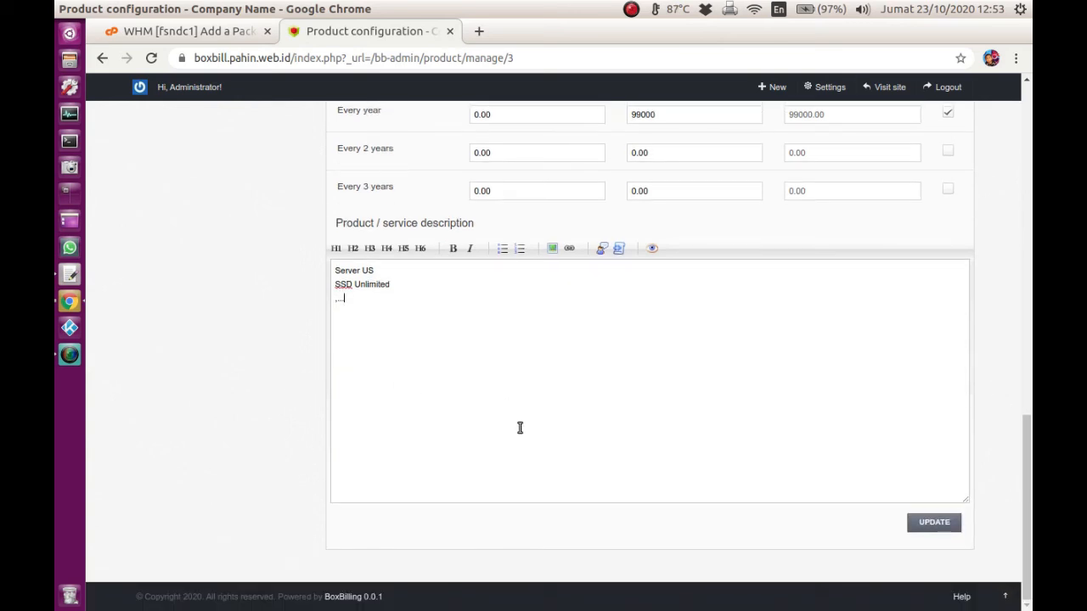
pyautogui.click(942, 528)
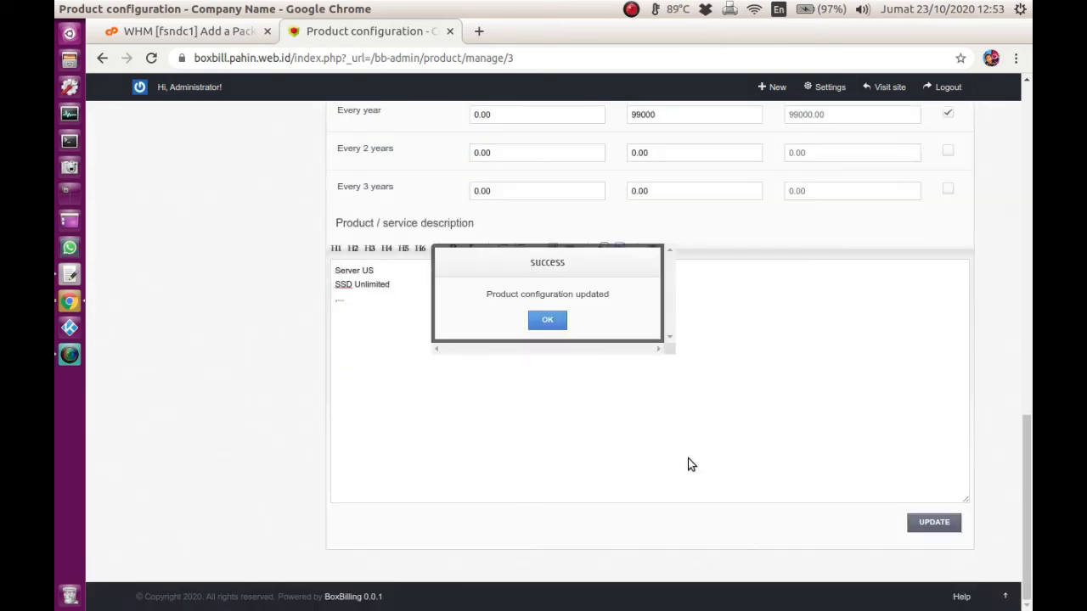
pyautogui.click(552, 320)
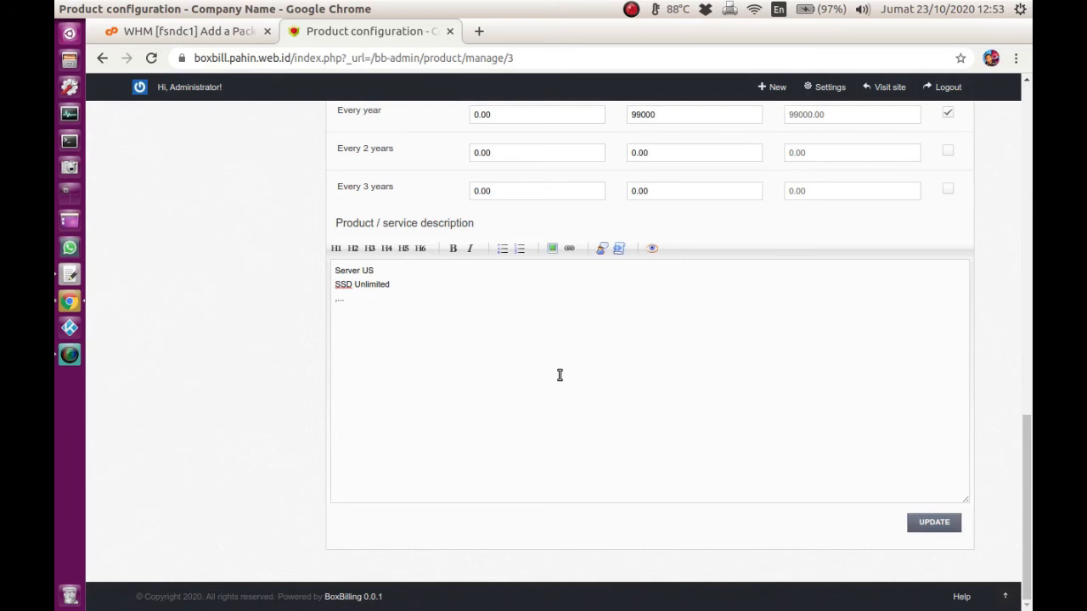
pyautogui.scroll(10, 555, 371)
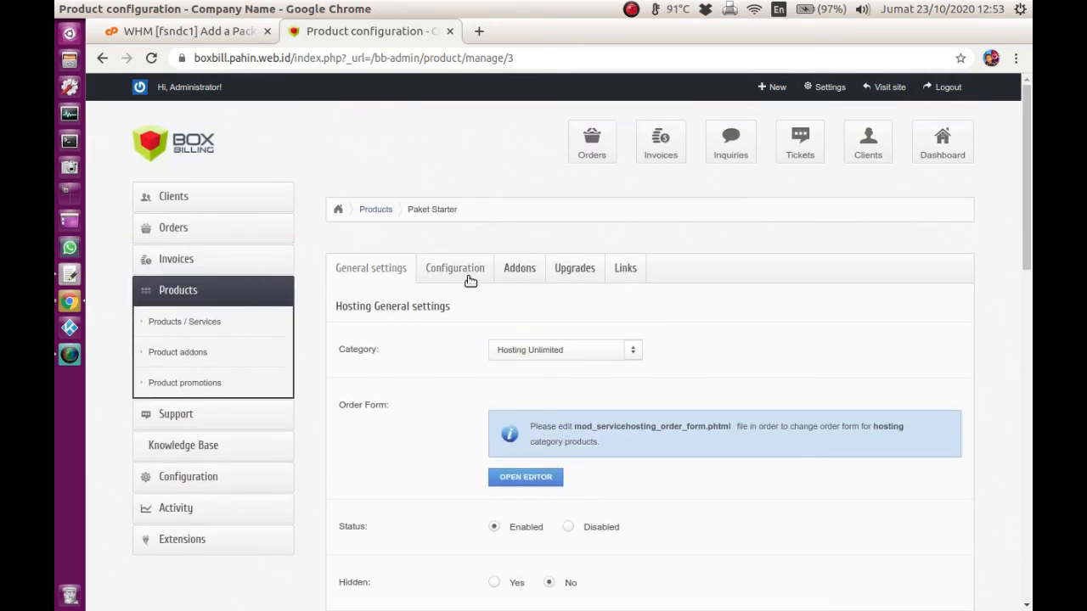
# In Paket Starter's hosting configuration, set the server to Server US and the hosting plan to starter.
pyautogui.click(468, 276)
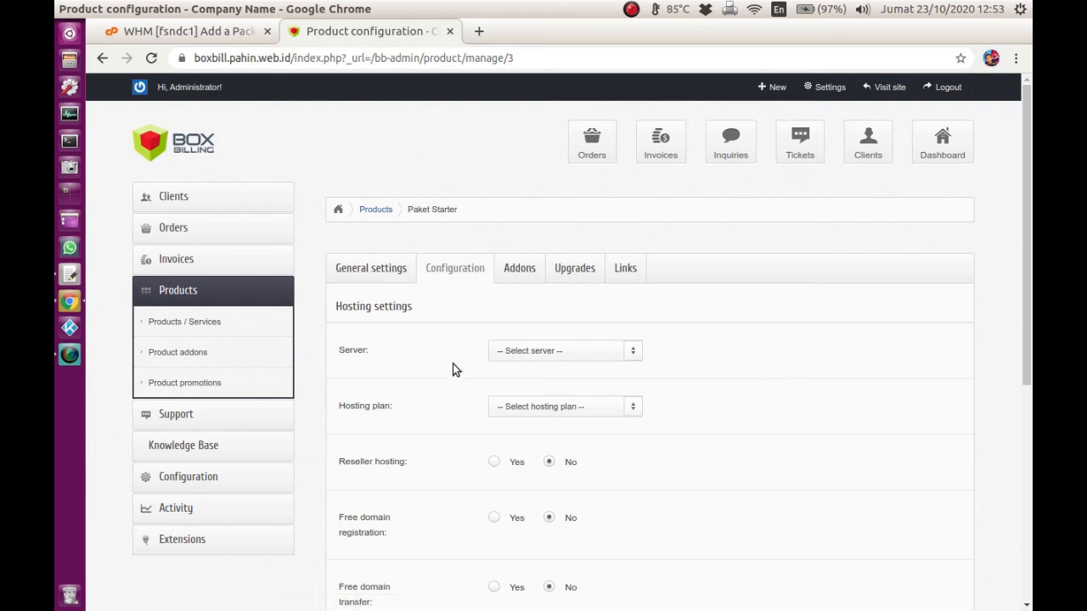
pyautogui.click(596, 350)
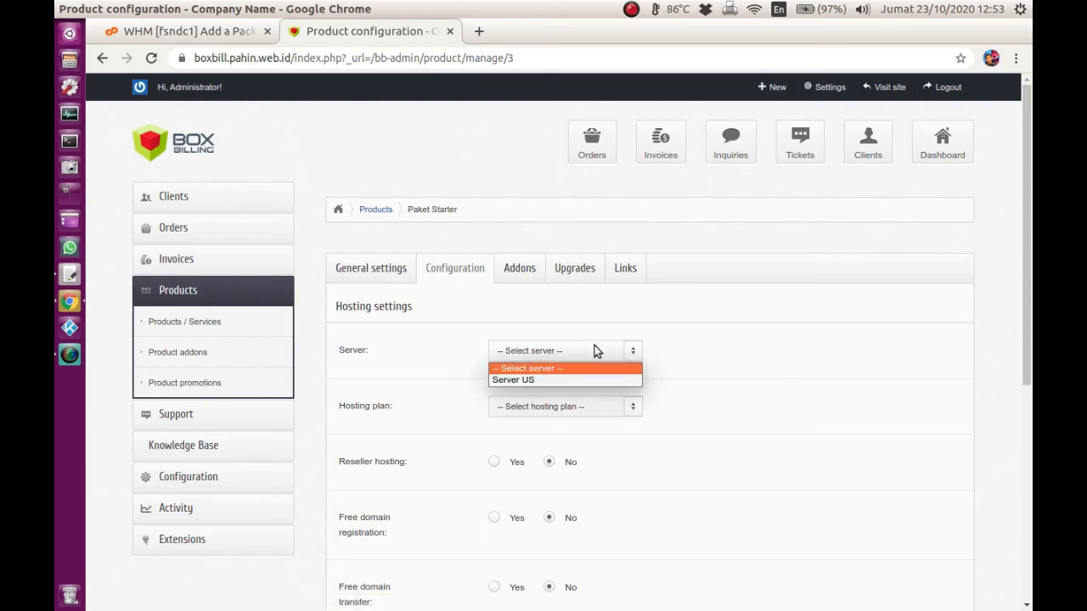
pyautogui.click(511, 382)
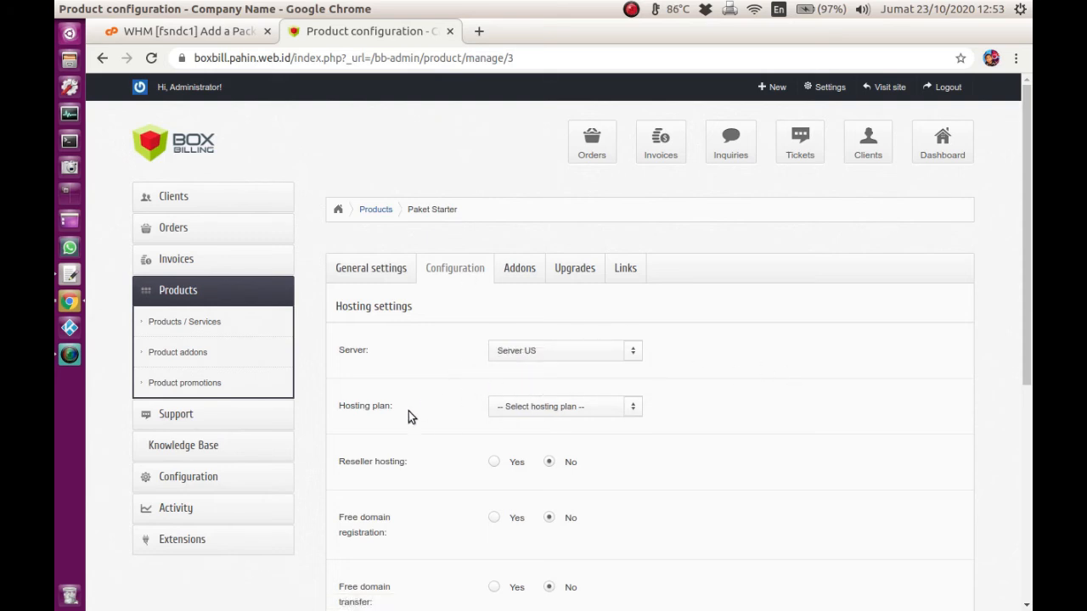
pyautogui.click(546, 415)
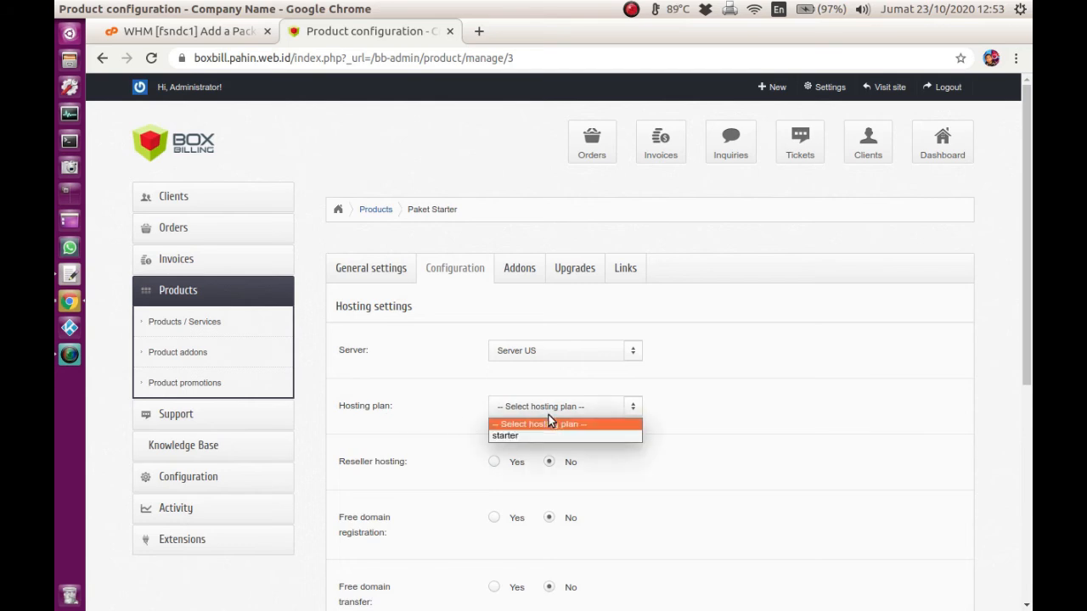
pyautogui.click(507, 439)
# Enable free domain registration to examine its free TLD and period options, and set it back to No.
pyautogui.scroll(-3, 710, 449)
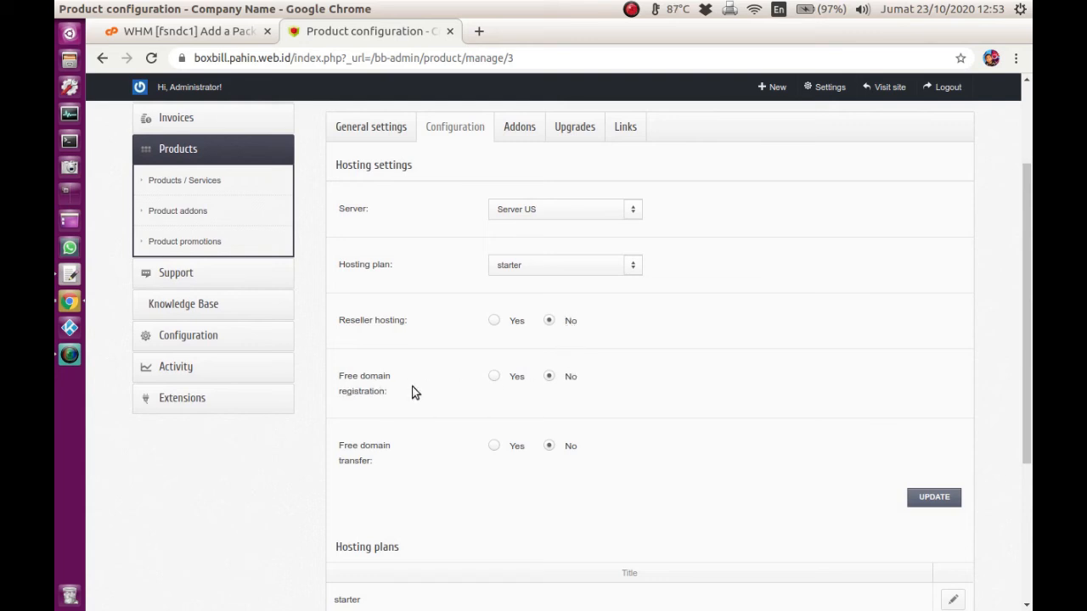
pyautogui.click(495, 377)
pyautogui.scroll(-2, 509, 388)
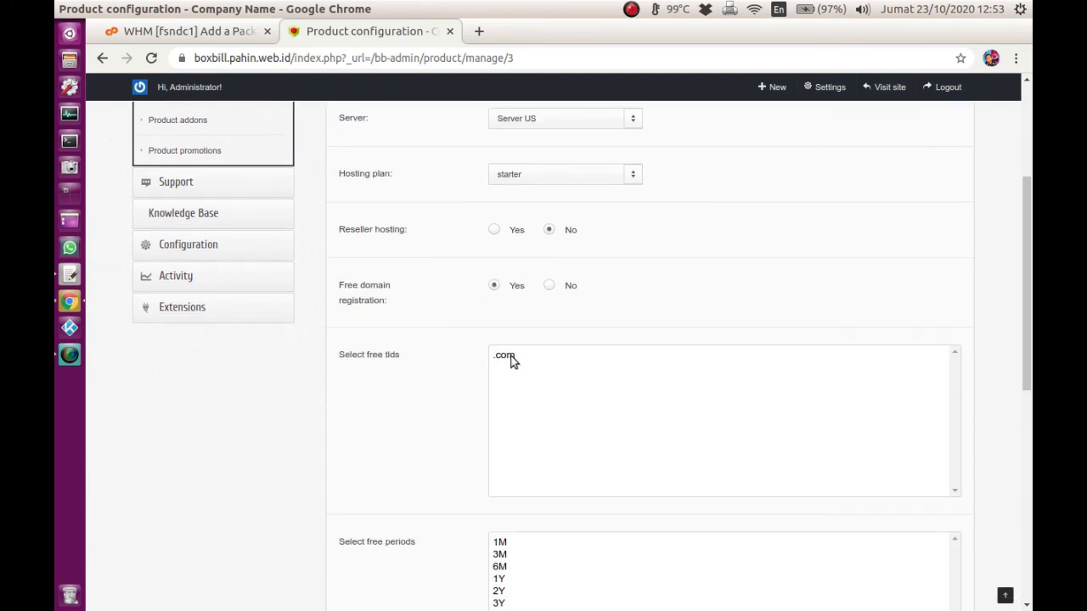
pyautogui.scroll(-2, 496, 518)
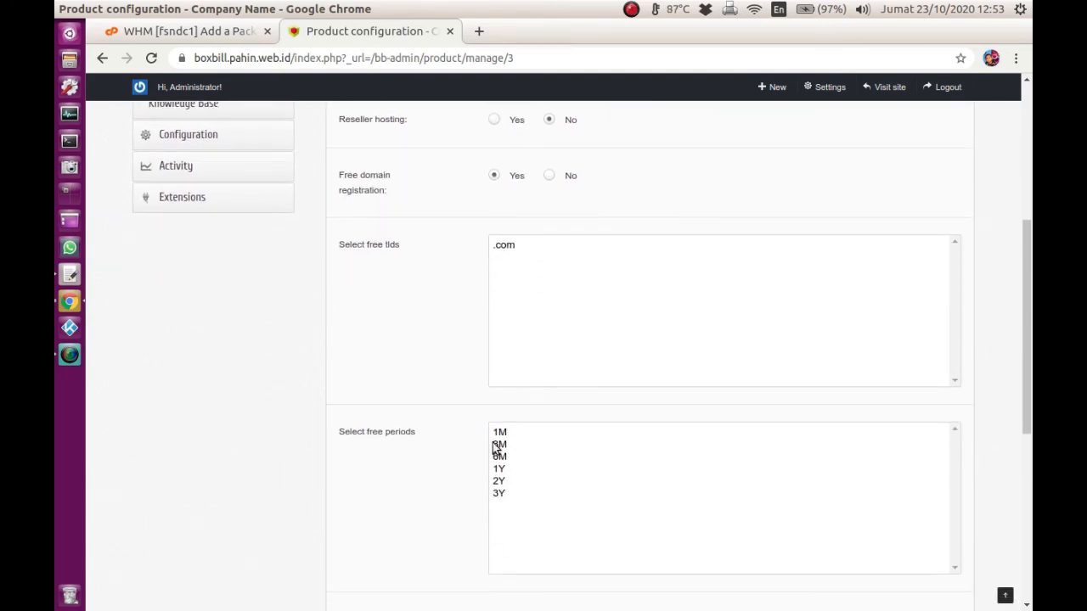
pyautogui.click(550, 176)
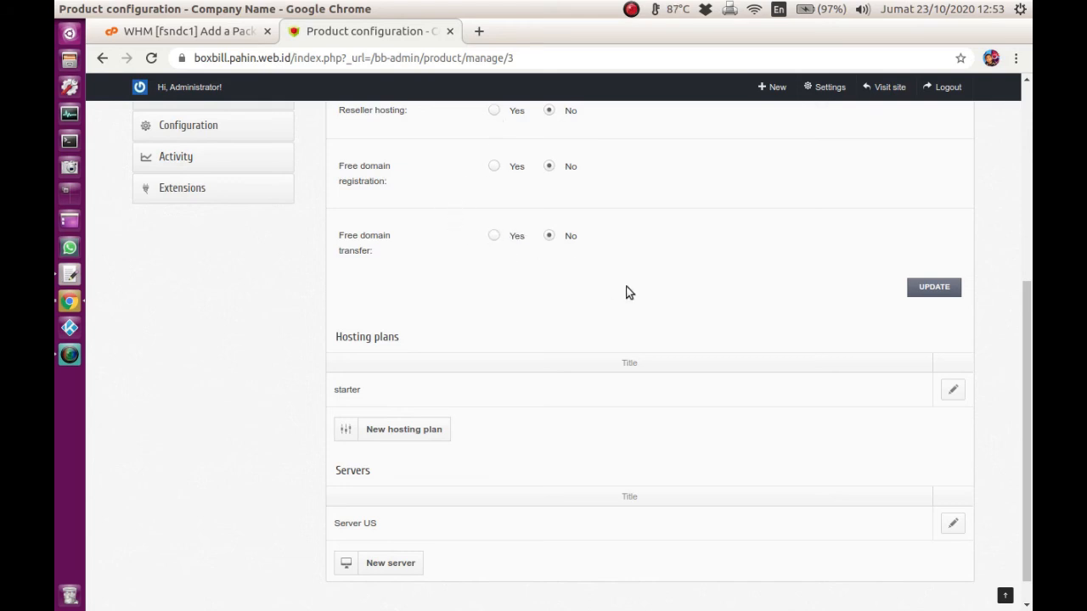
# Save Paket Starter's hosting settings and dismiss the confirmation.
pyautogui.scroll(-1, 628, 292)
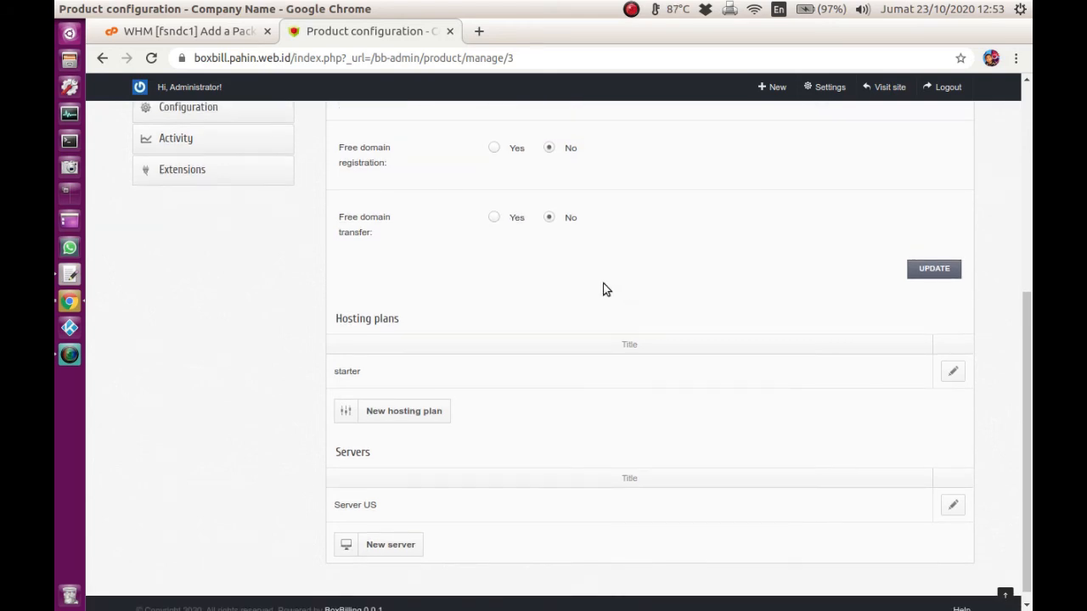
pyautogui.click(931, 270)
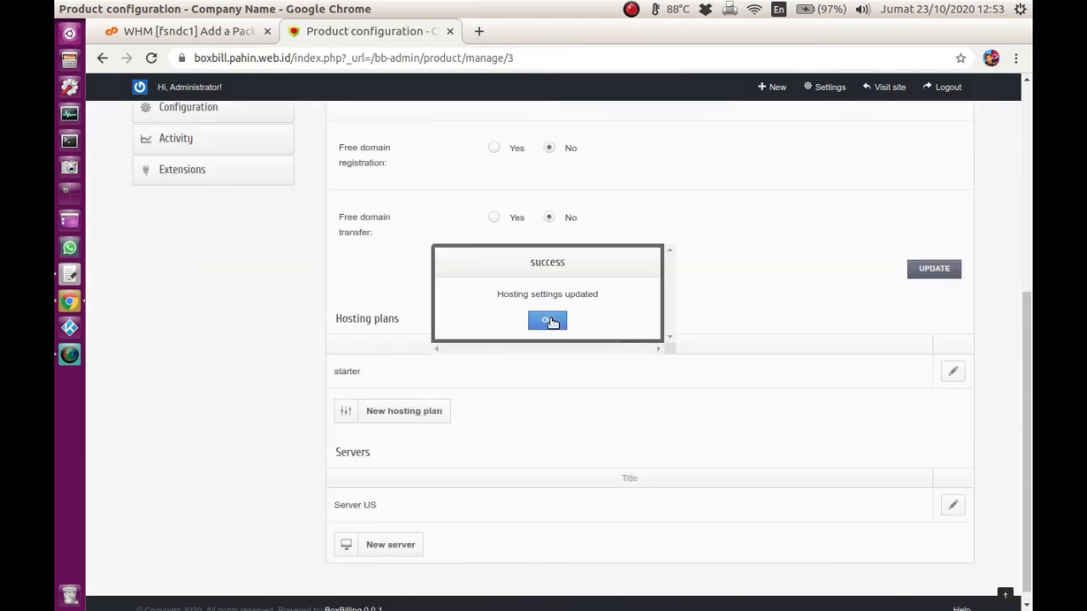
pyautogui.click(547, 320)
# Check the Servers and Hosting plans lists below Paket Starter's hosting settings.
pyautogui.scroll(-1, 590, 381)
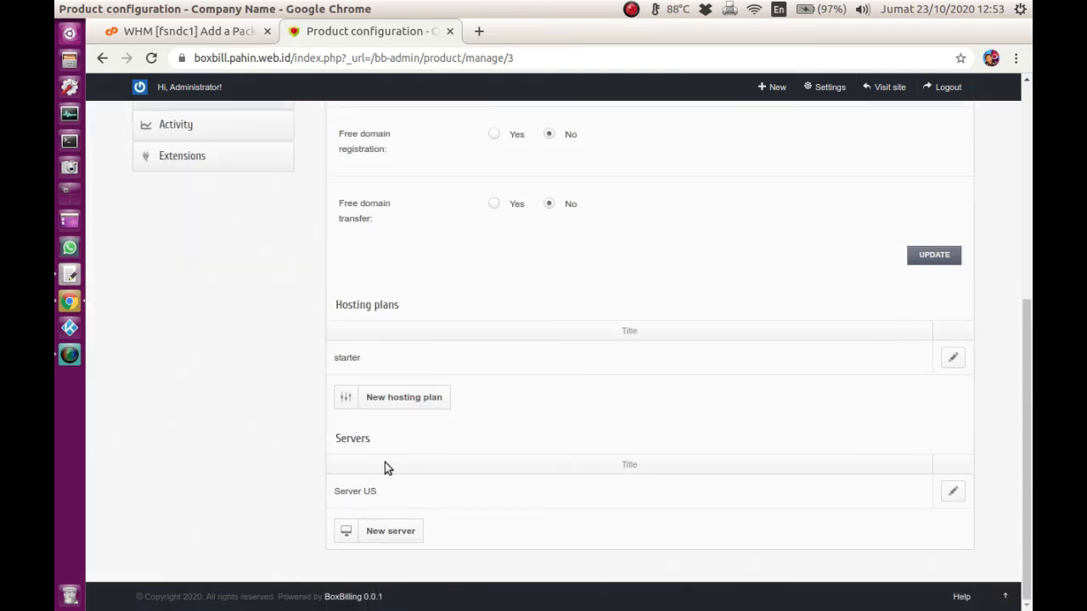
pyautogui.moveTo(344, 486); pyautogui.dragTo(360, 490)
pyautogui.moveTo(362, 357); pyautogui.dragTo(333, 358)
pyautogui.click(463, 374)
# Look over Paket Starter's addons, product upgrades and product links.
pyautogui.scroll(5, 510, 348)
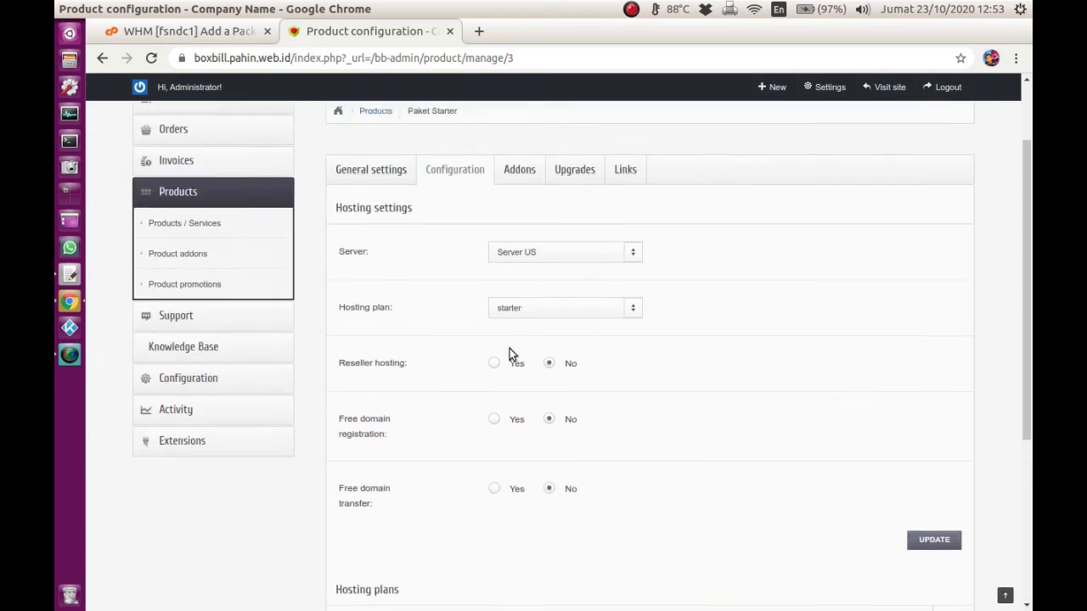
pyautogui.scroll(2, 510, 348)
pyautogui.click(518, 269)
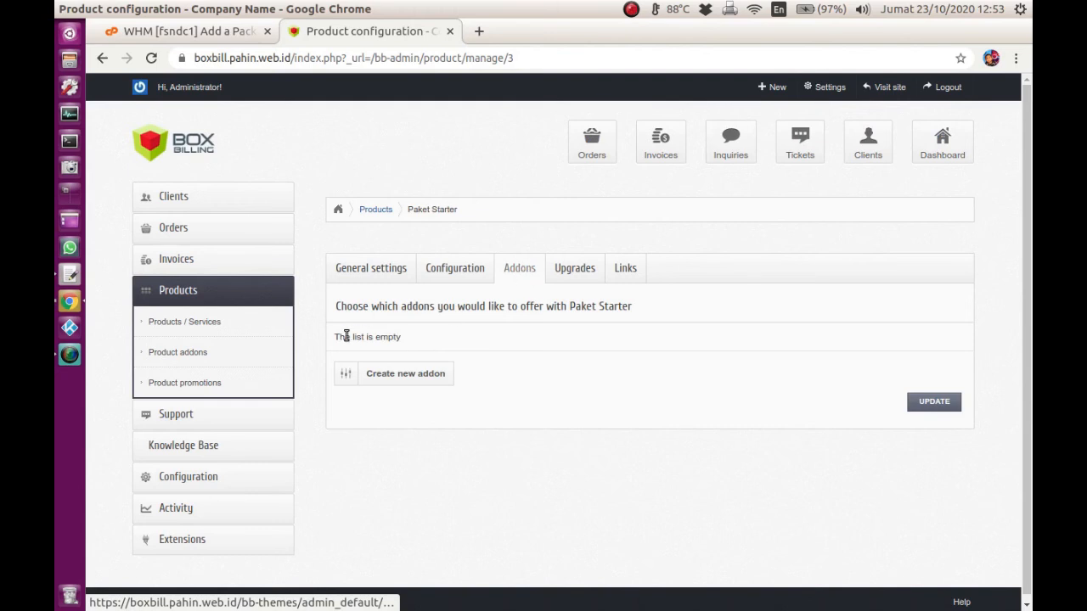
pyautogui.click(586, 268)
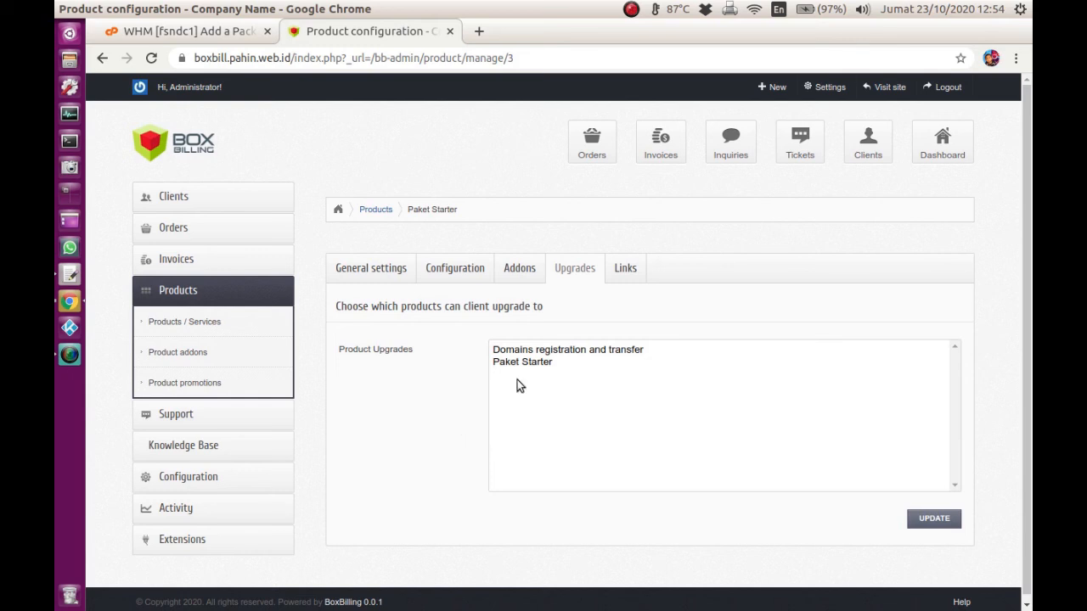
pyautogui.click(631, 267)
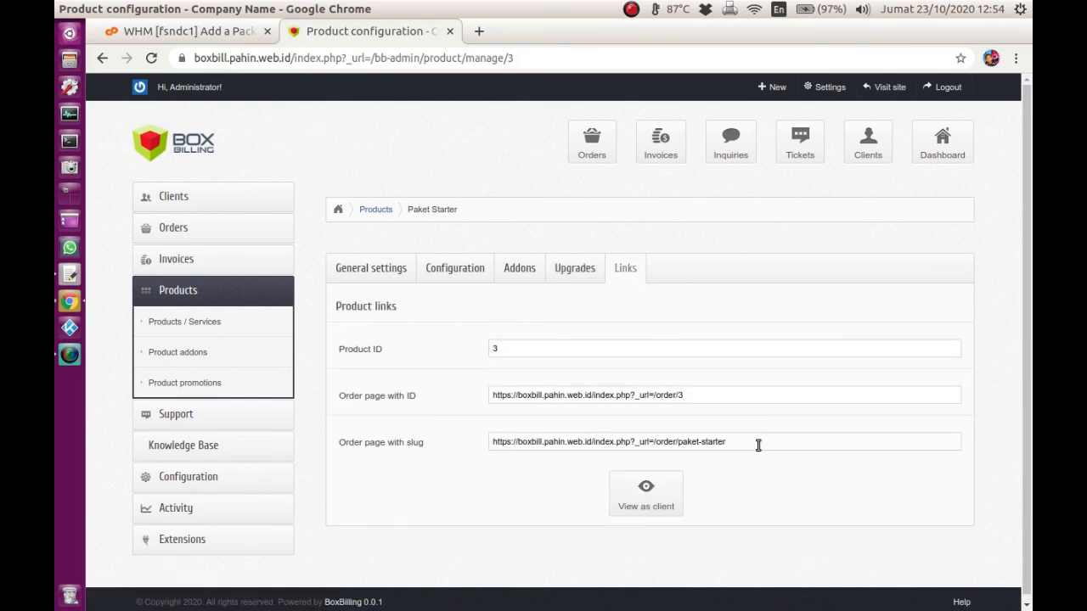
# View Paket Starter's order page as a client and check which billing periods it offers.
pyautogui.click(645, 501)
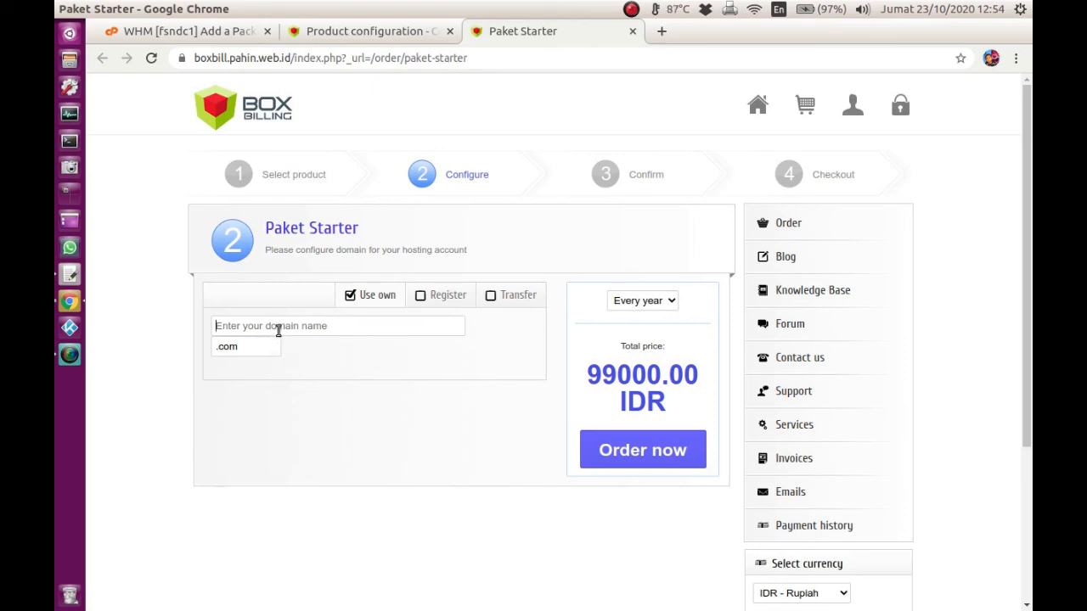
pyautogui.click(651, 304)
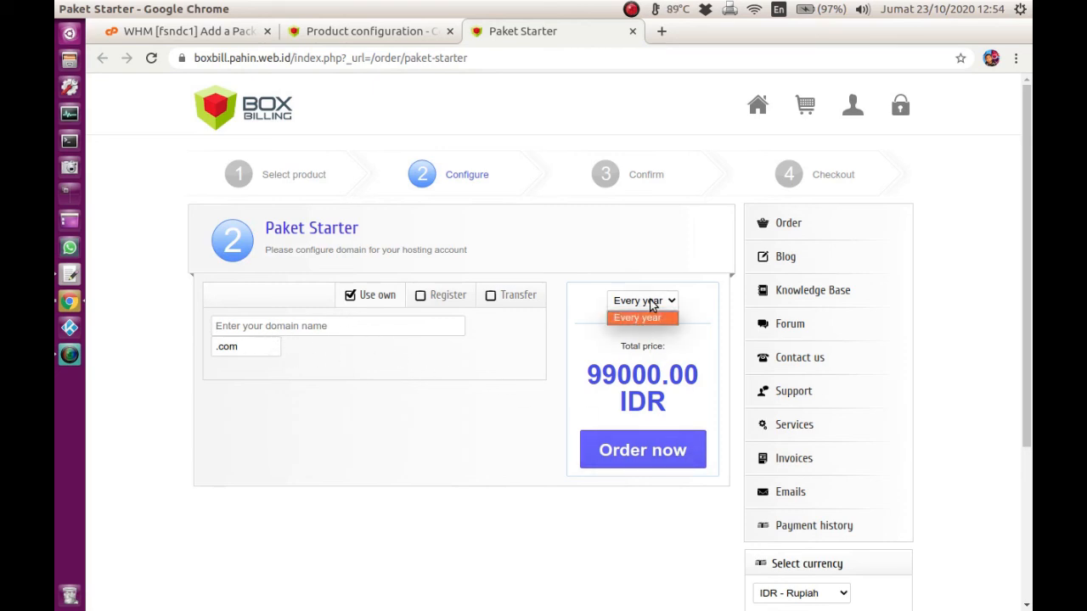
pyautogui.click(651, 304)
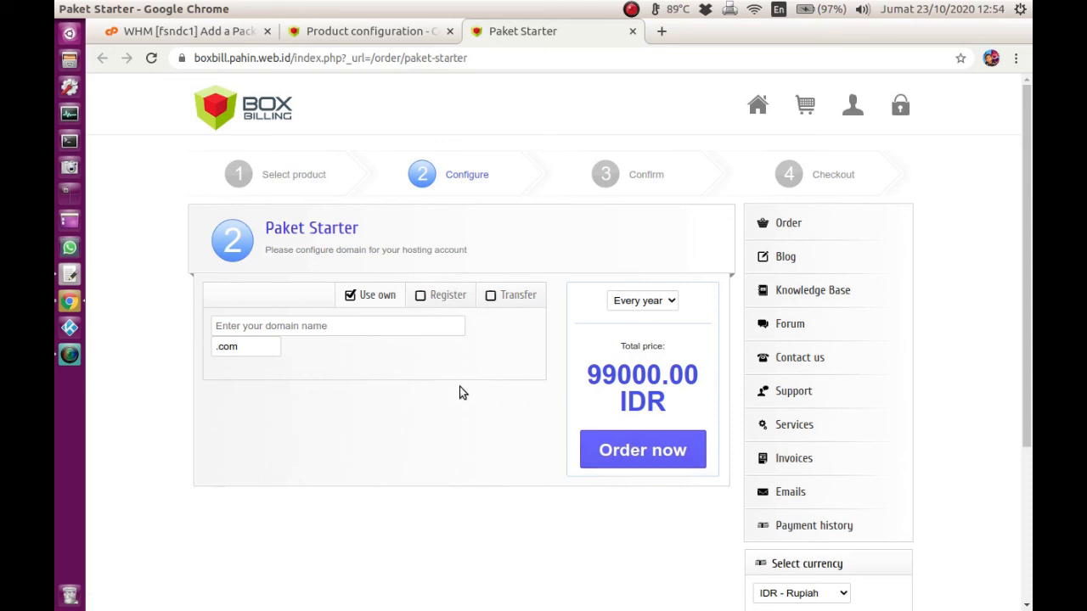
# Go to the client area's product order page and expand the Hosting Unlimited category.
pyautogui.click(270, 123)
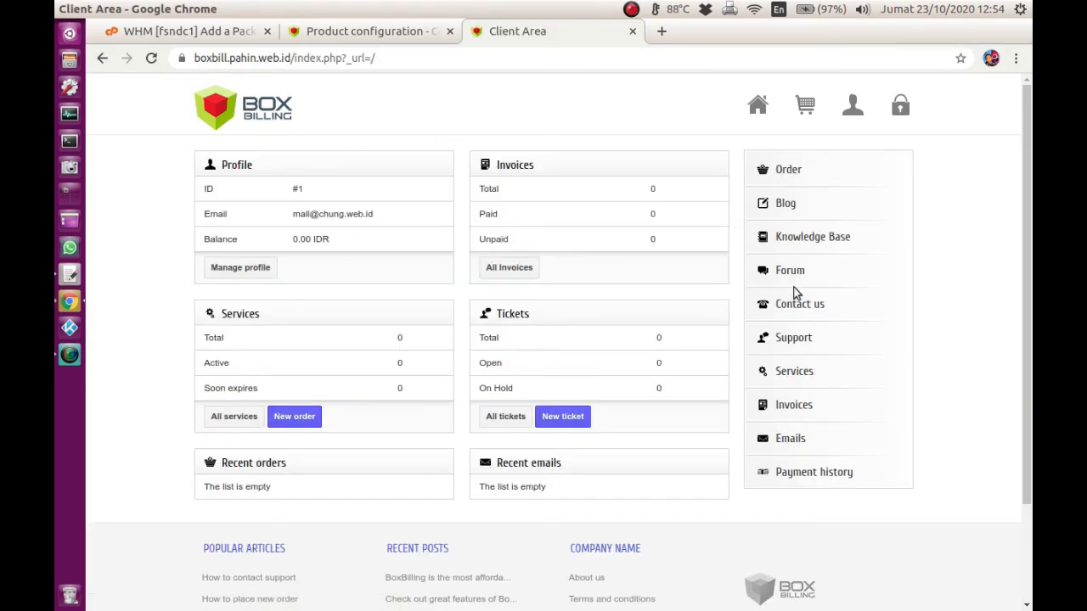
pyautogui.click(788, 170)
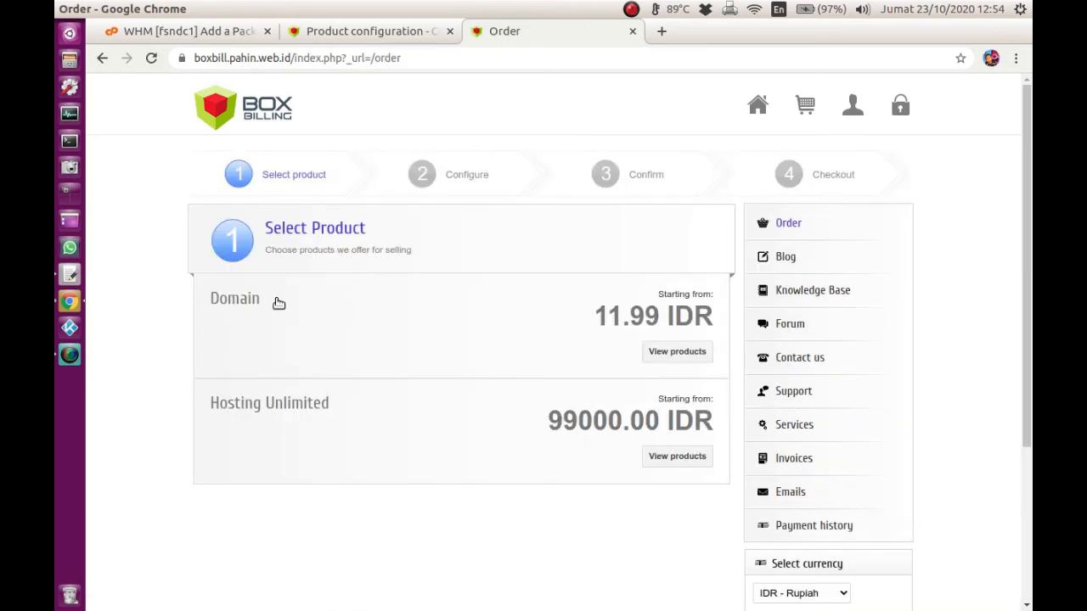
pyautogui.click(277, 303)
pyautogui.click(425, 419)
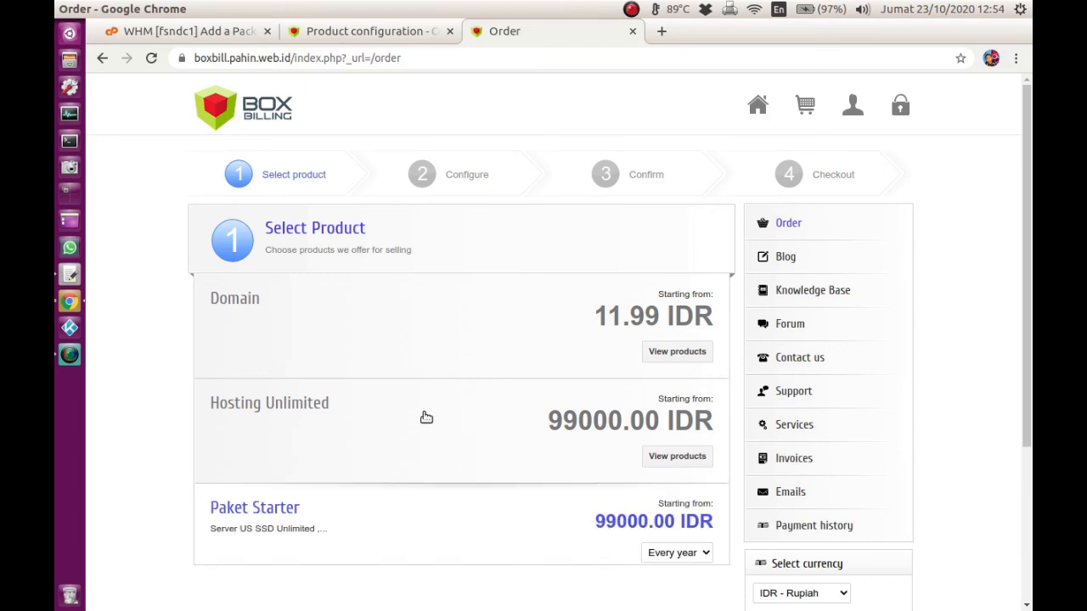
# Inspect how Paket Starter's description text is laid out in the client's product list.
pyautogui.scroll(-3, 467, 492)
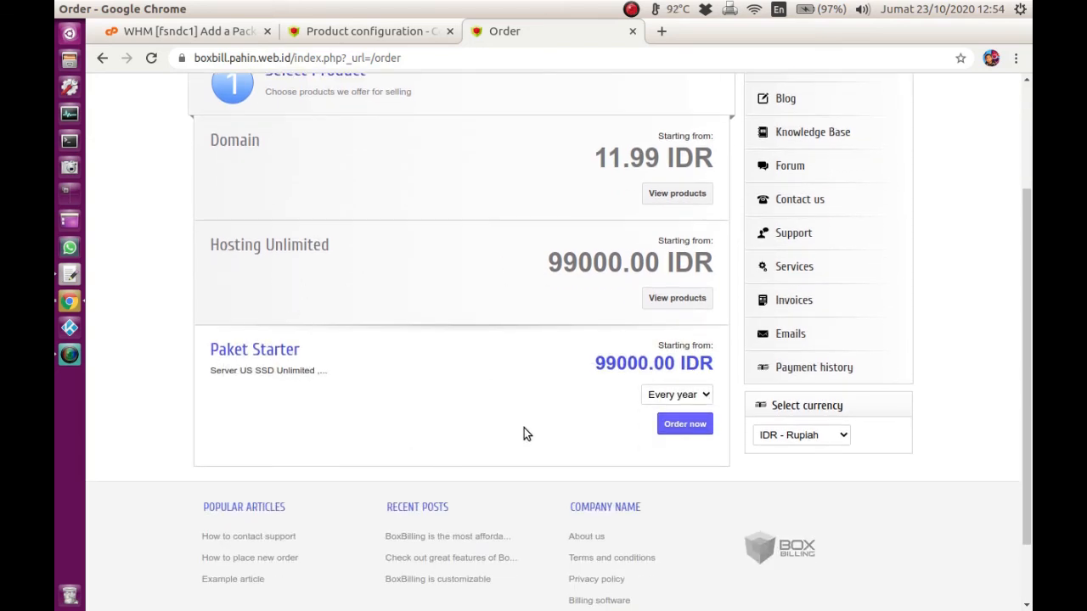
pyautogui.moveTo(211, 374); pyautogui.dragTo(362, 382)
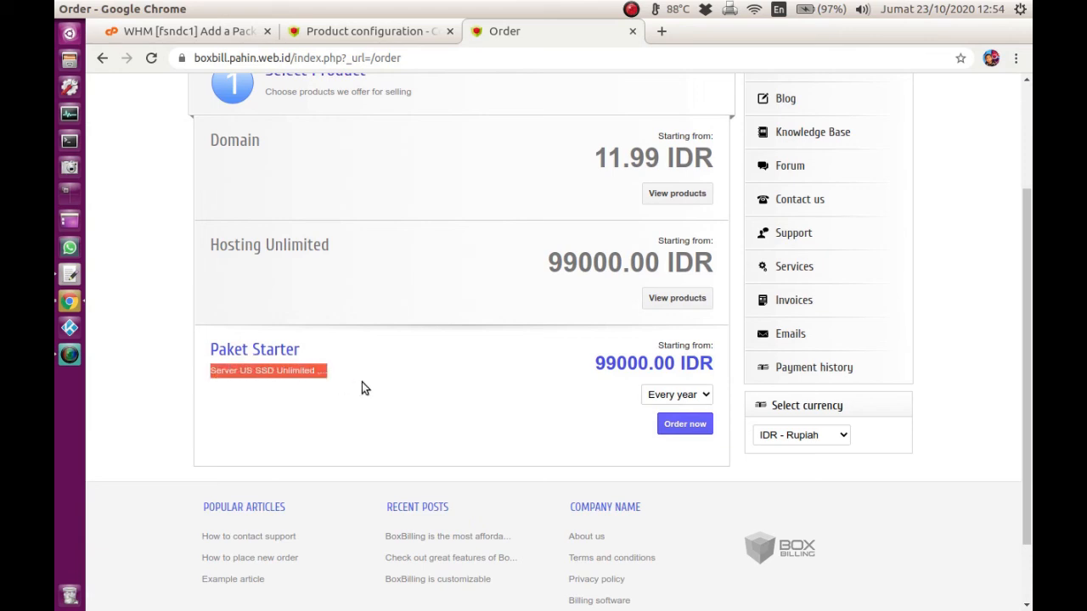
pyautogui.click(360, 381)
pyautogui.moveTo(211, 372); pyautogui.dragTo(339, 380)
pyautogui.click(347, 372)
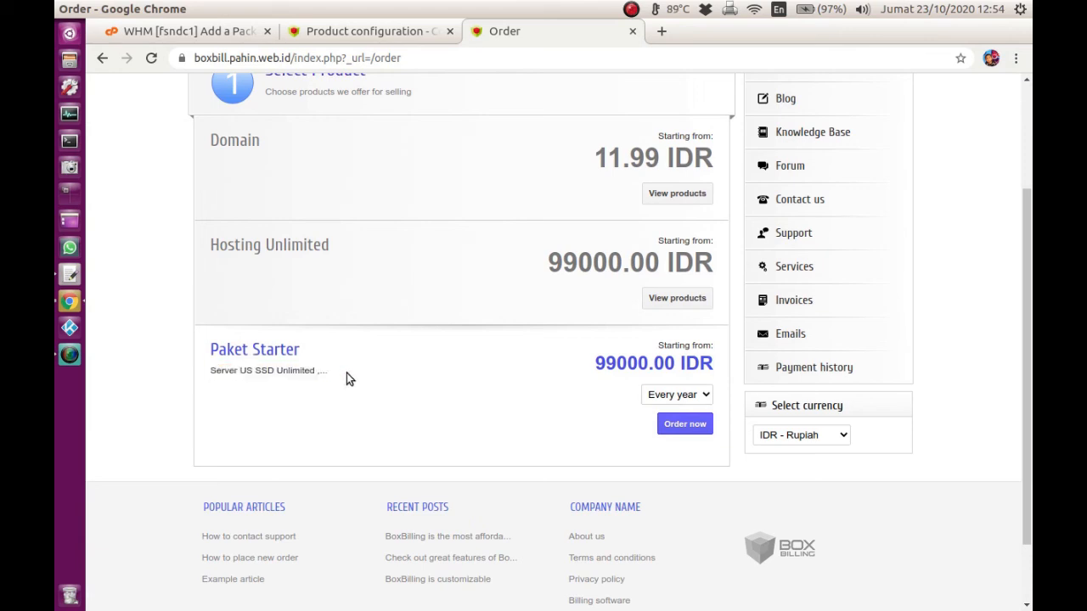
# Return to Paket Starter's general settings, format all the description lines as a bulleted list, and save the change.
pyautogui.click(326, 34)
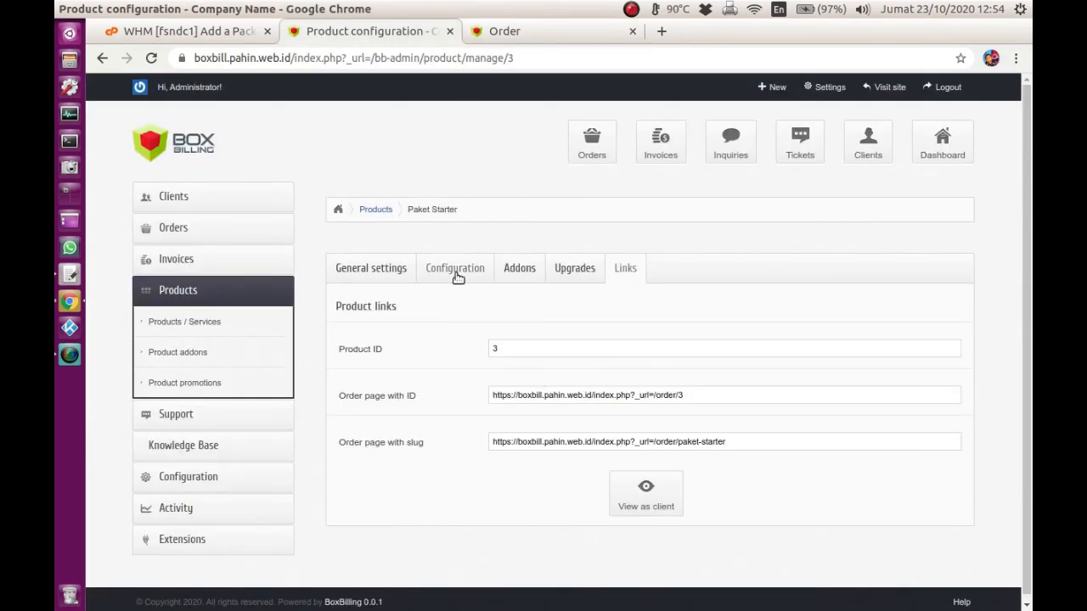
pyautogui.click(388, 268)
pyautogui.scroll(-5, 586, 403)
pyautogui.scroll(-10, 590, 399)
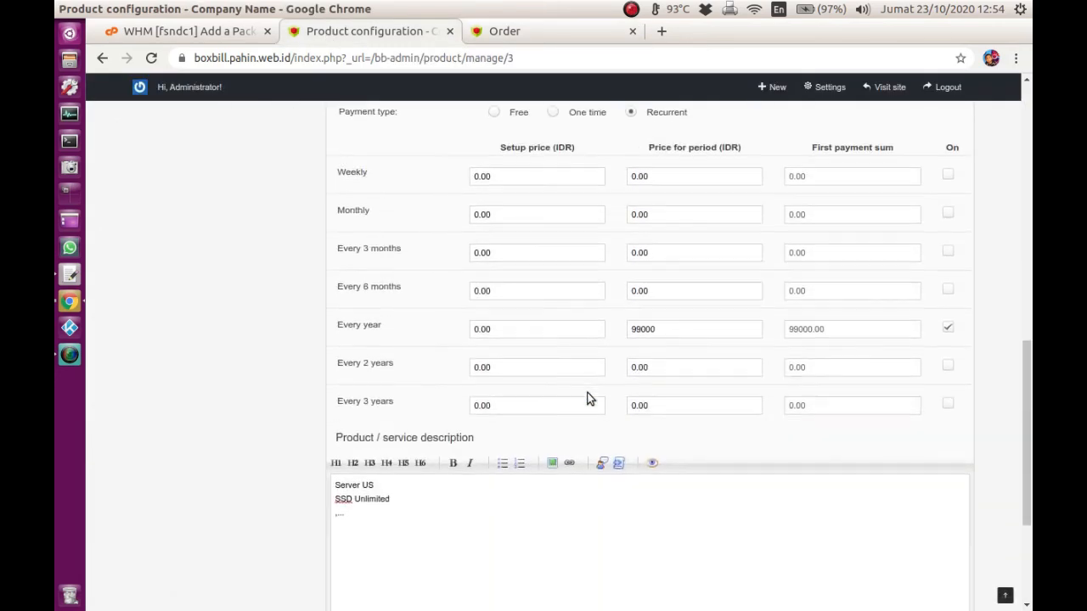
pyautogui.click(404, 290)
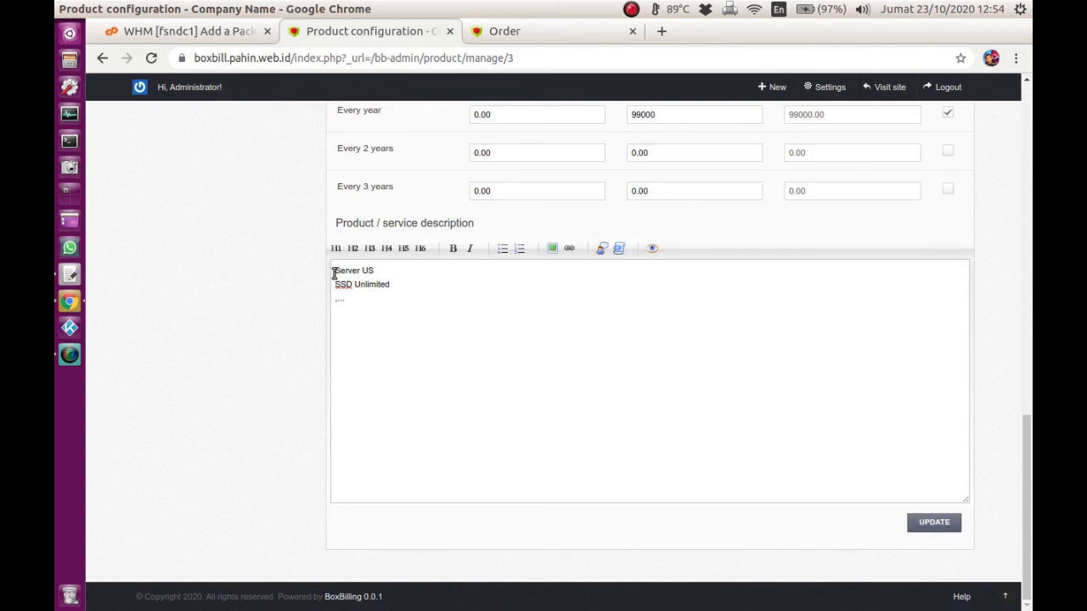
pyautogui.moveTo(334, 272); pyautogui.dragTo(416, 304)
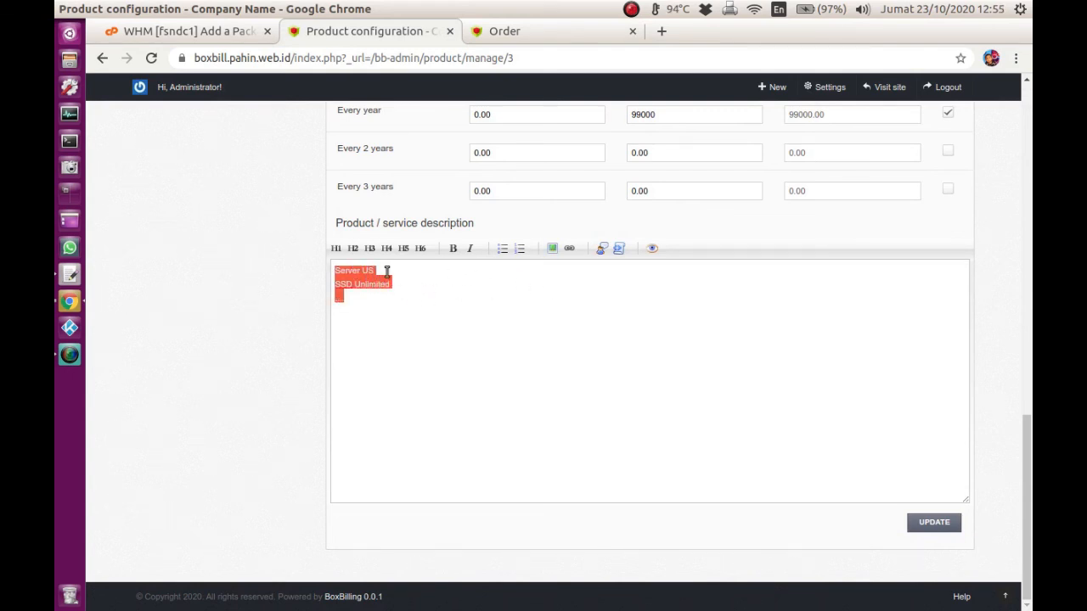
pyautogui.click(503, 250)
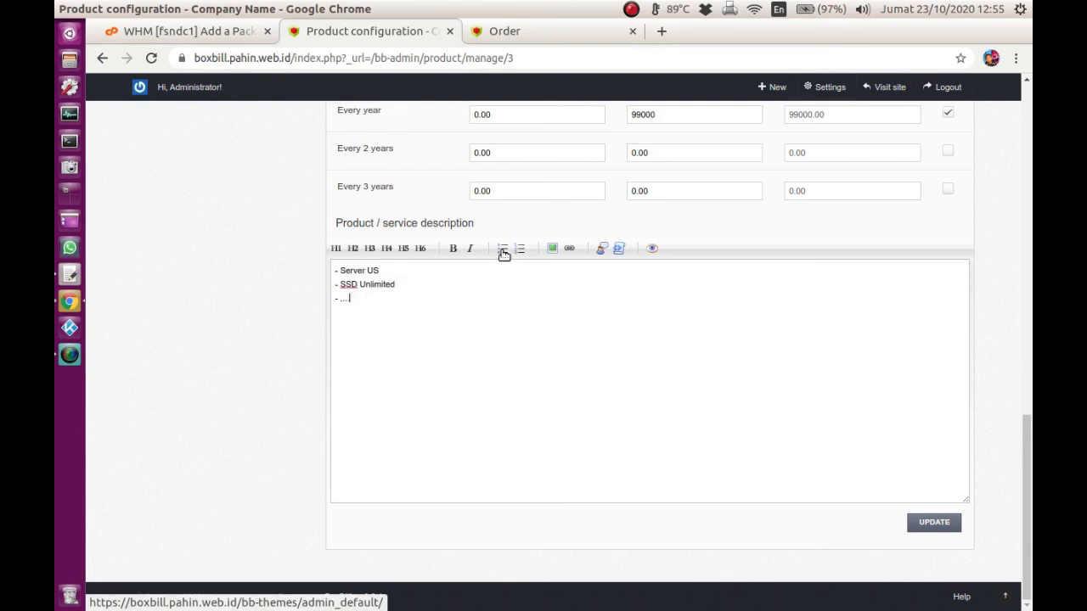
pyautogui.click(427, 285)
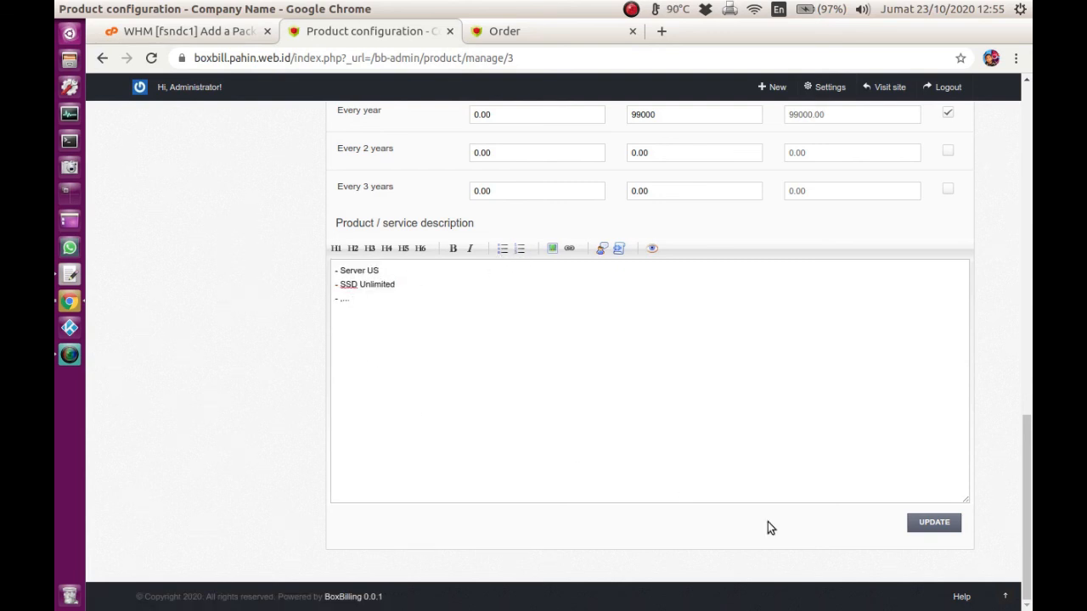
pyautogui.click(931, 522)
pyautogui.click(542, 320)
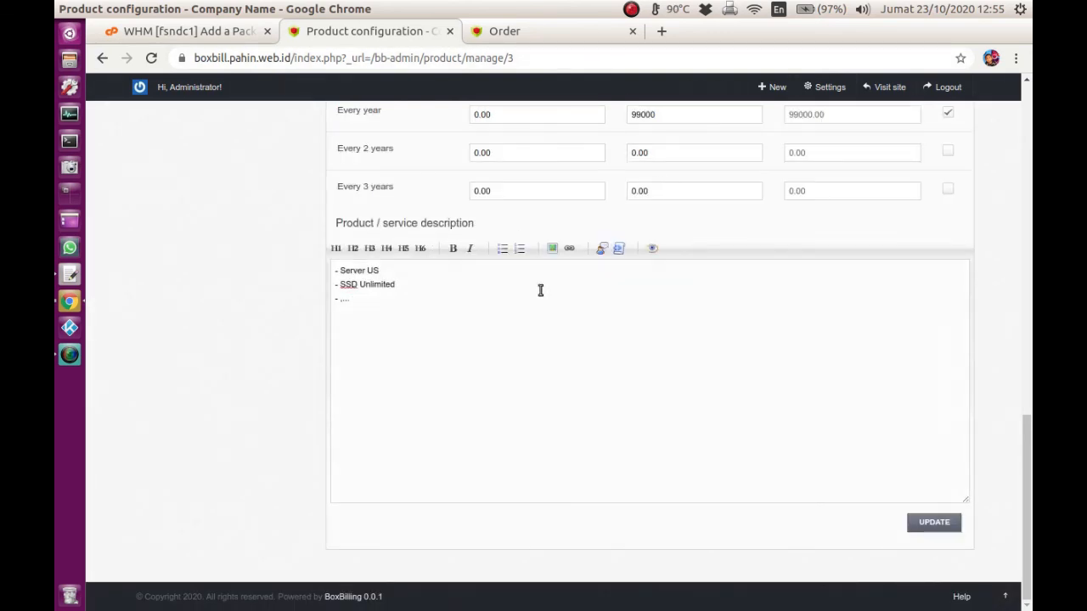
# Reload the client order page, expand Hosting Unlimited, and check Paket Starter's description formatting.
pyautogui.click(510, 31)
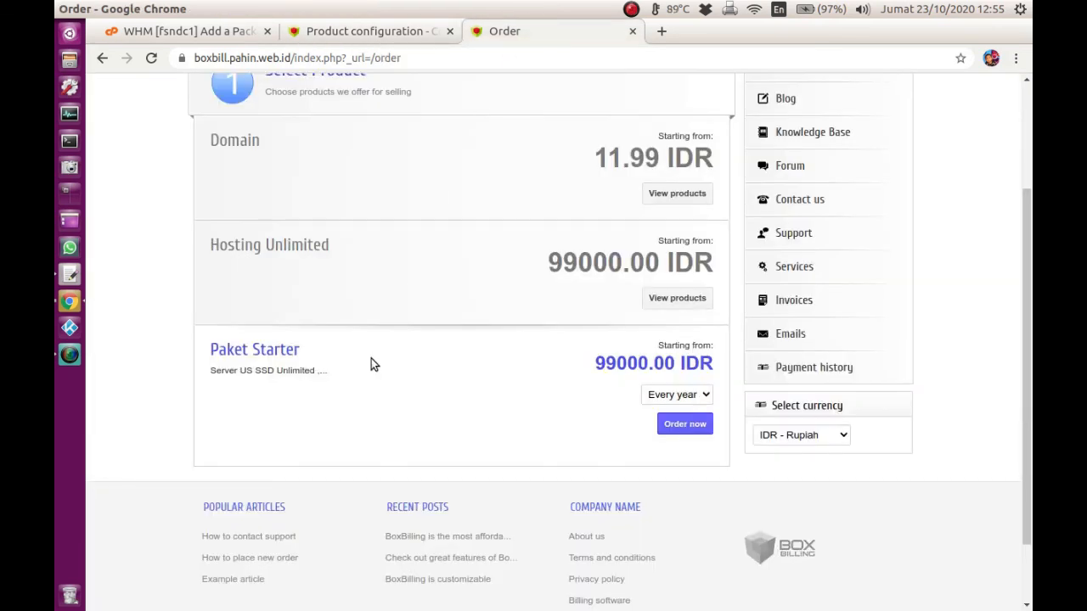
pyautogui.press('F5')
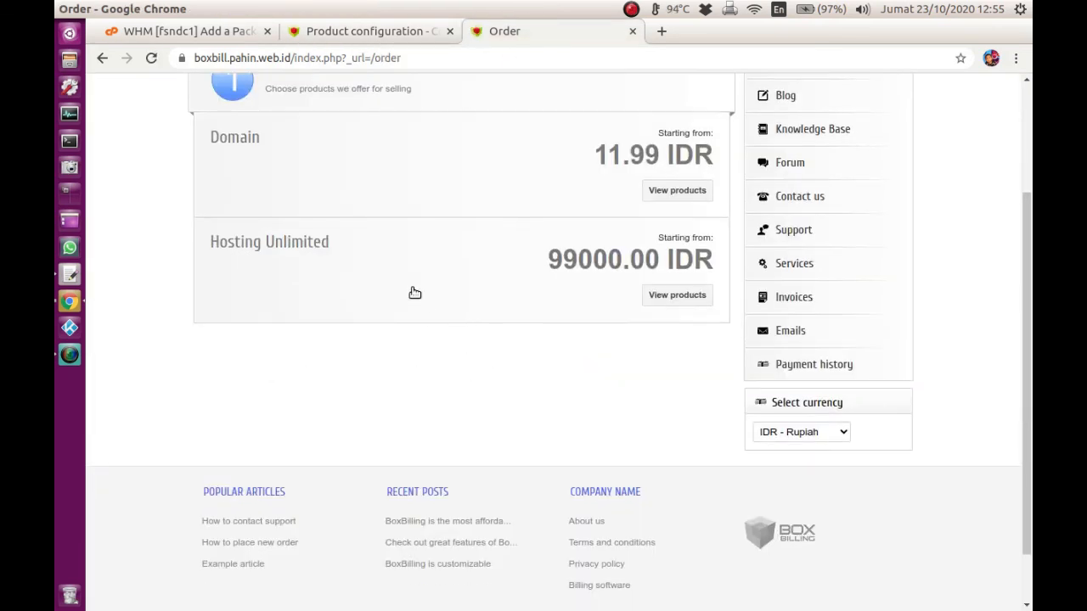
pyautogui.click(289, 246)
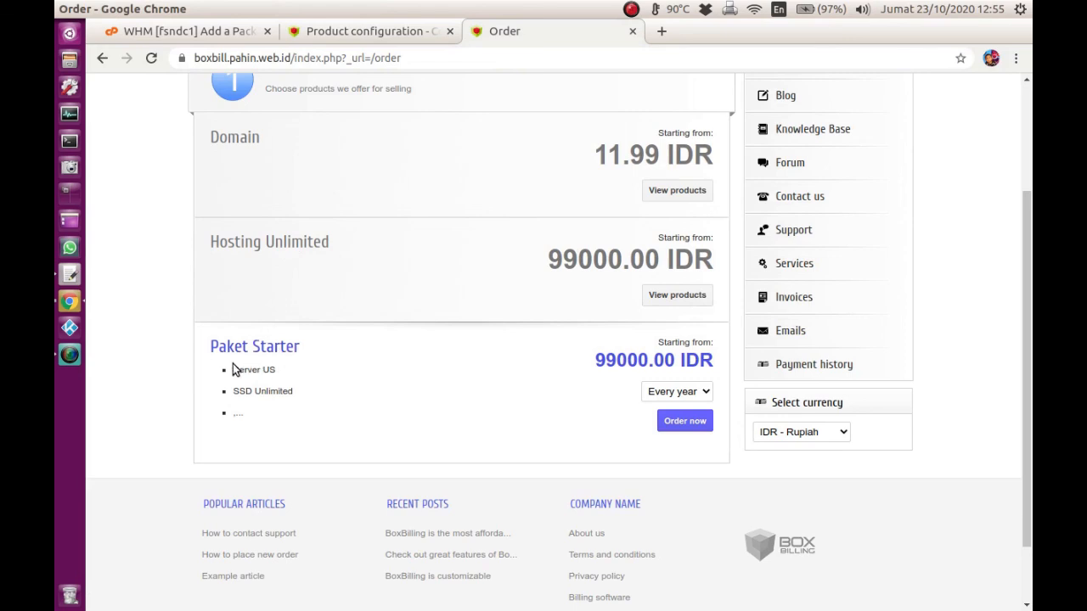
pyautogui.moveTo(234, 370); pyautogui.dragTo(263, 422)
pyautogui.click(363, 408)
pyautogui.scroll(-3, 439, 389)
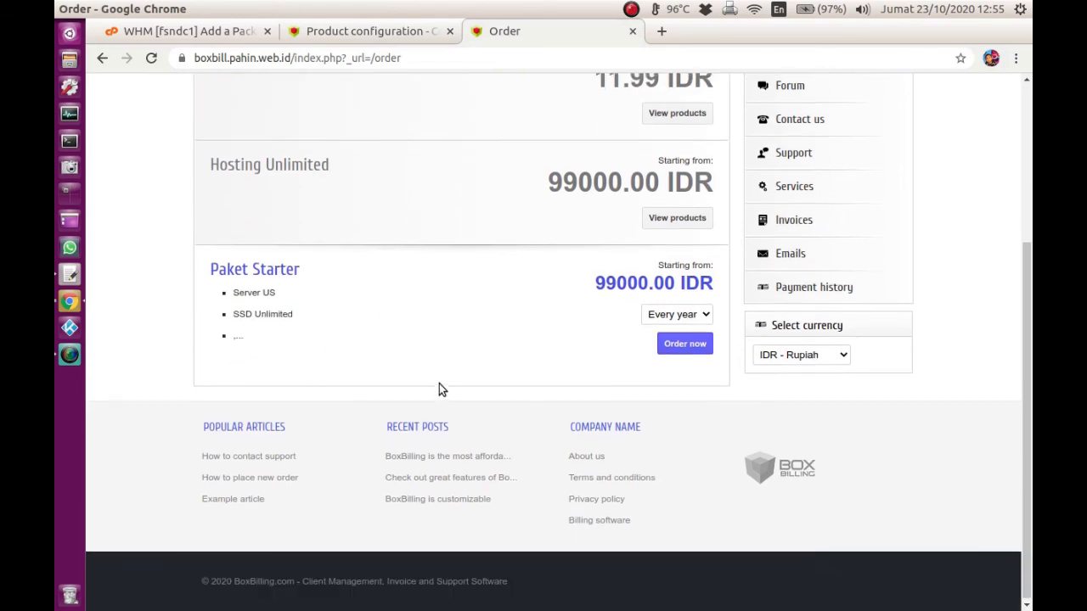
# Start a yearly Paket Starter order and compare the Register and Use own domain options on its configuration page.
pyautogui.scroll(4, 439, 390)
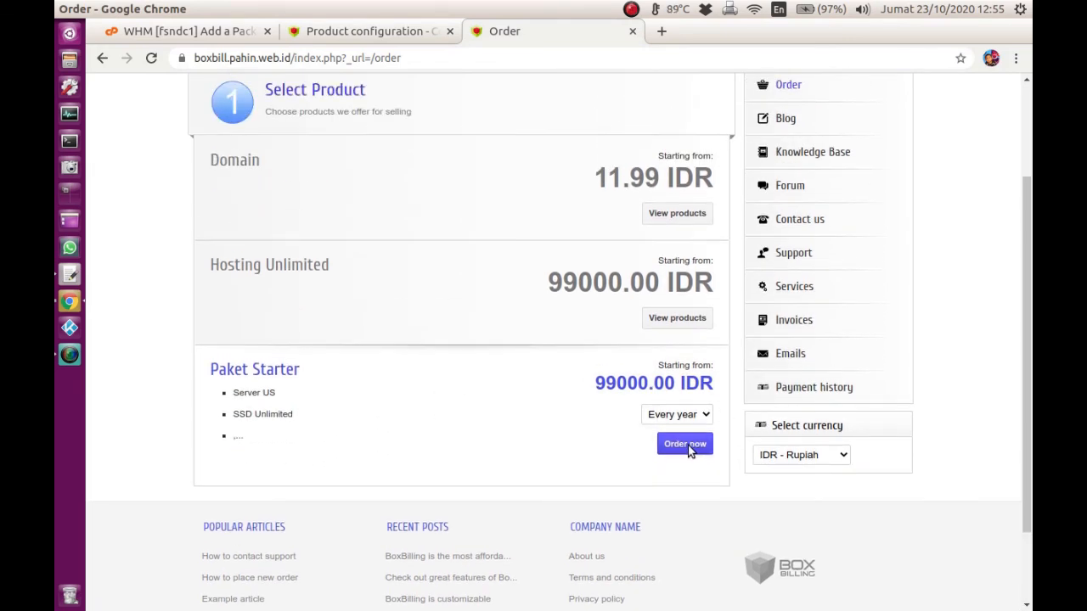
pyautogui.click(688, 447)
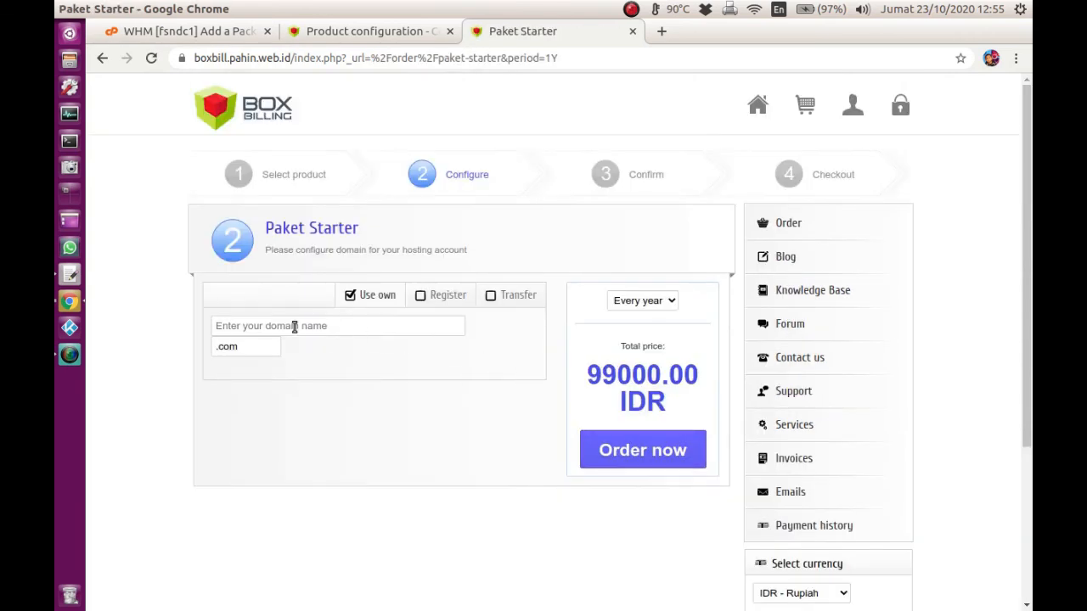
pyautogui.click(449, 297)
pyautogui.click(395, 296)
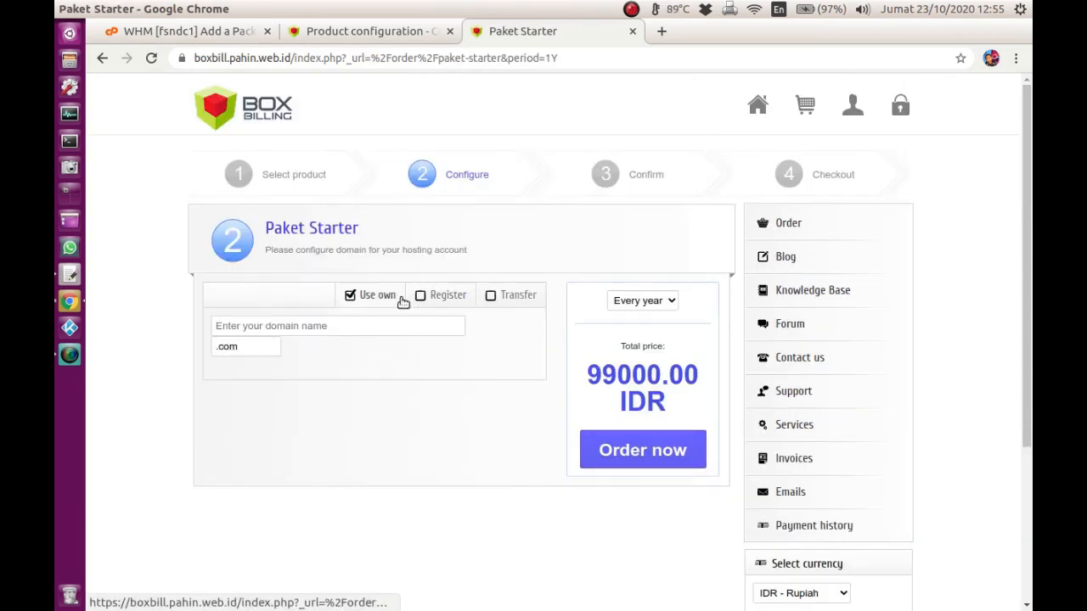
pyautogui.click(450, 299)
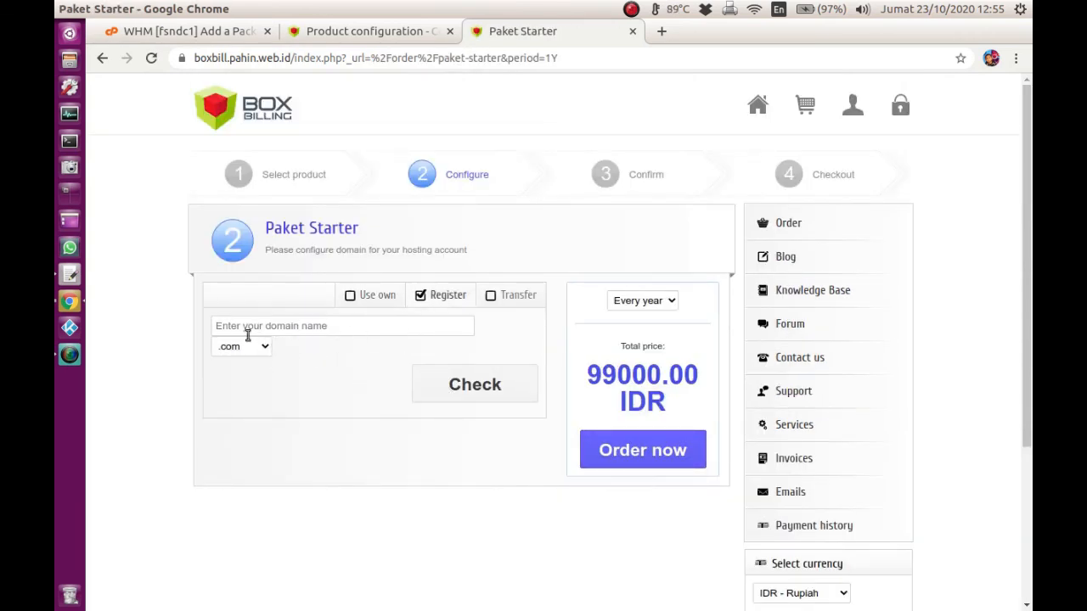
pyautogui.click(348, 327)
pyautogui.click(367, 297)
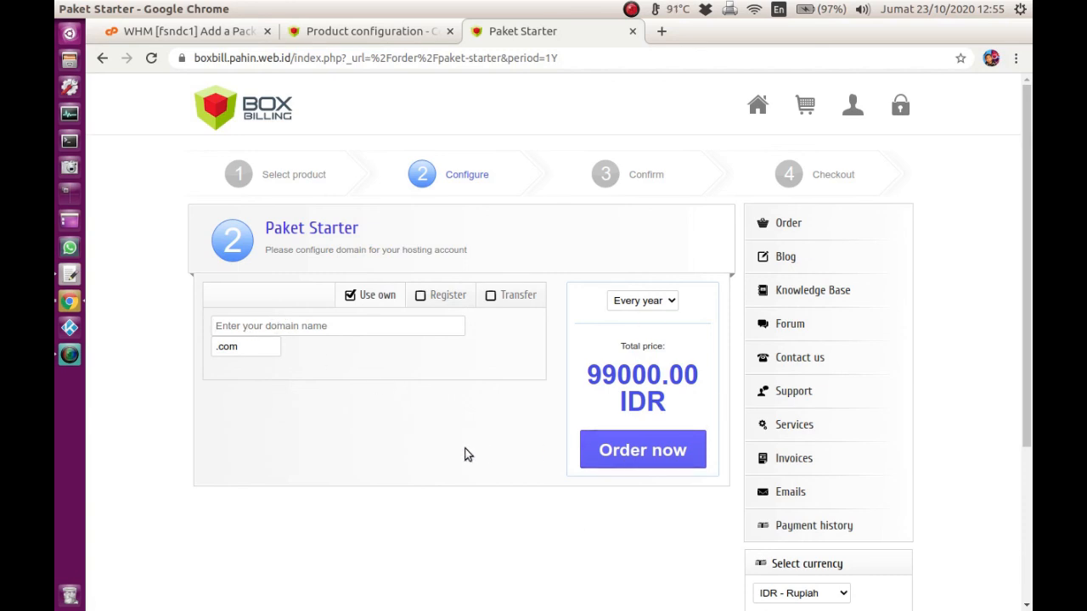
# Return to the admin area's Paket Starter configuration and go back to the list of all products.
pyautogui.click(332, 31)
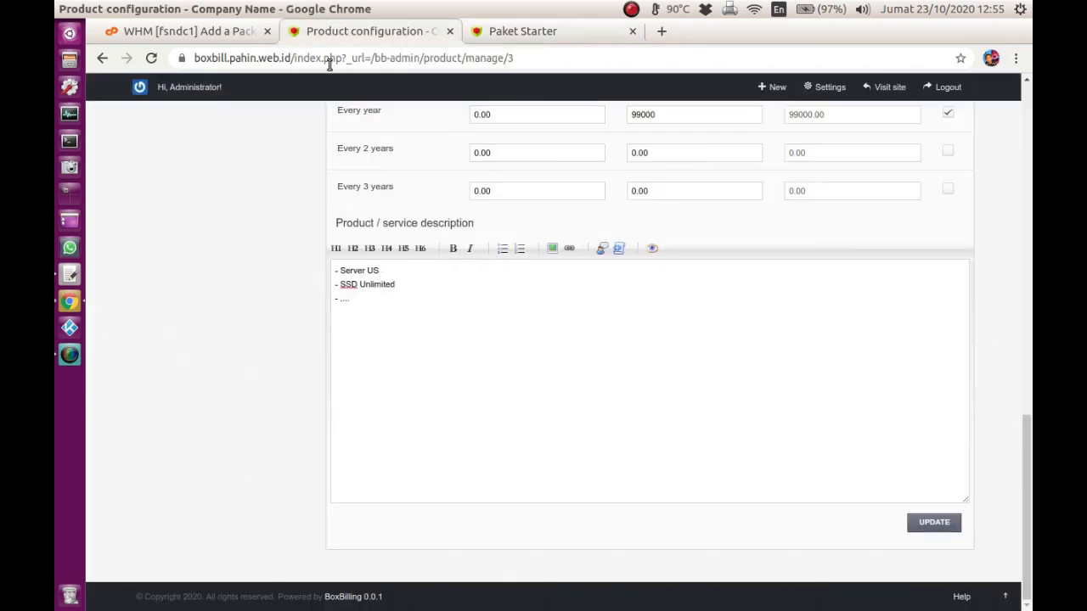
pyautogui.scroll(15, 490, 259)
pyautogui.click(370, 216)
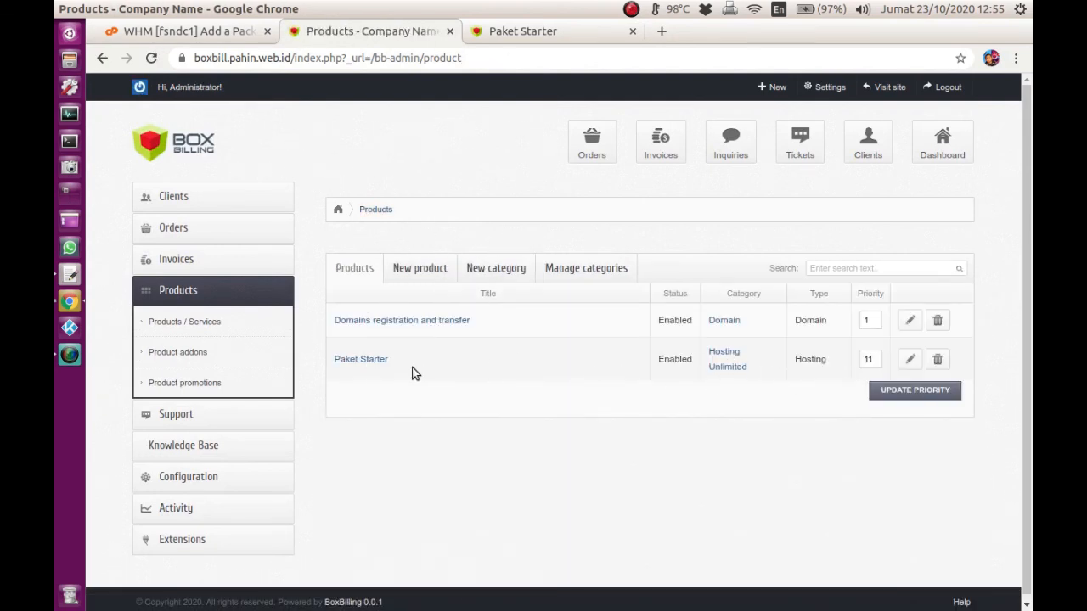
pyautogui.scroll(-1, 500, 368)
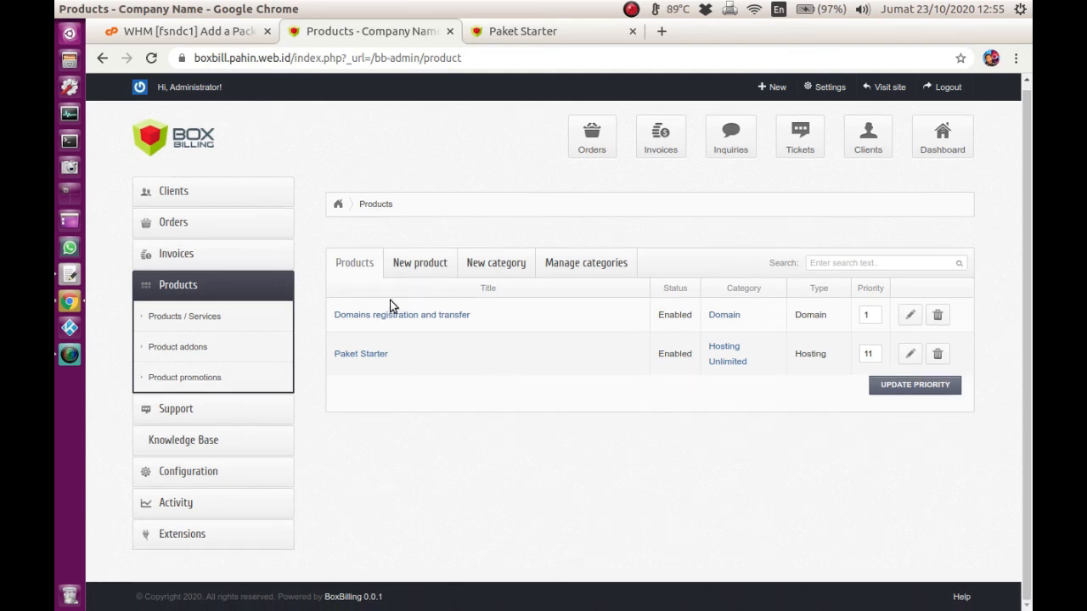